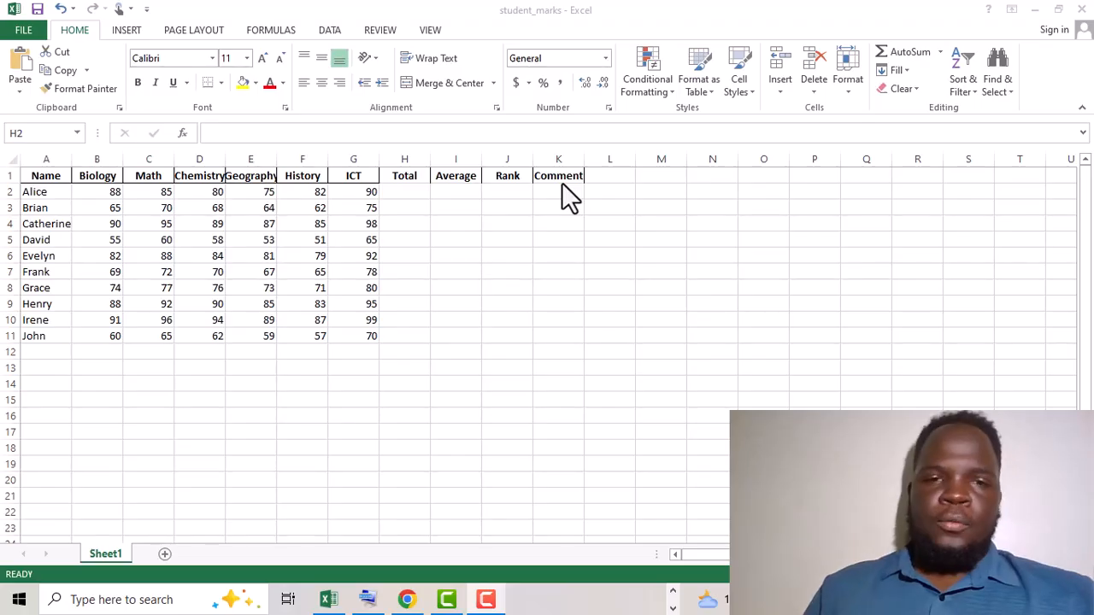
- Begin a formula with an equals sign in cell H2 using the on-screen keyboard, and move that keyboard below the student data
double_click(399, 194)
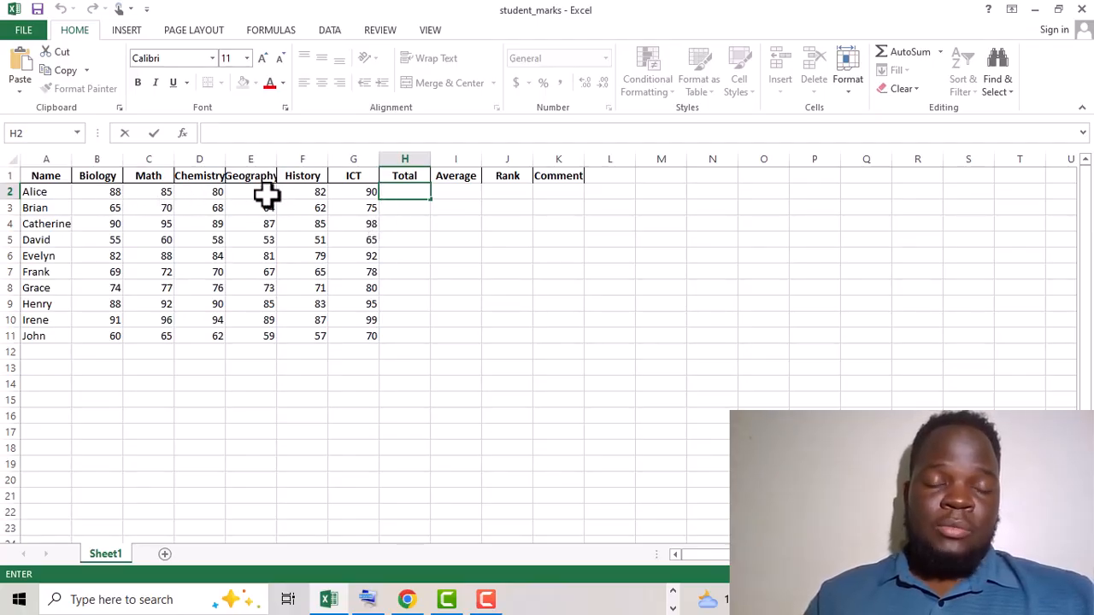
left_click(376, 598)
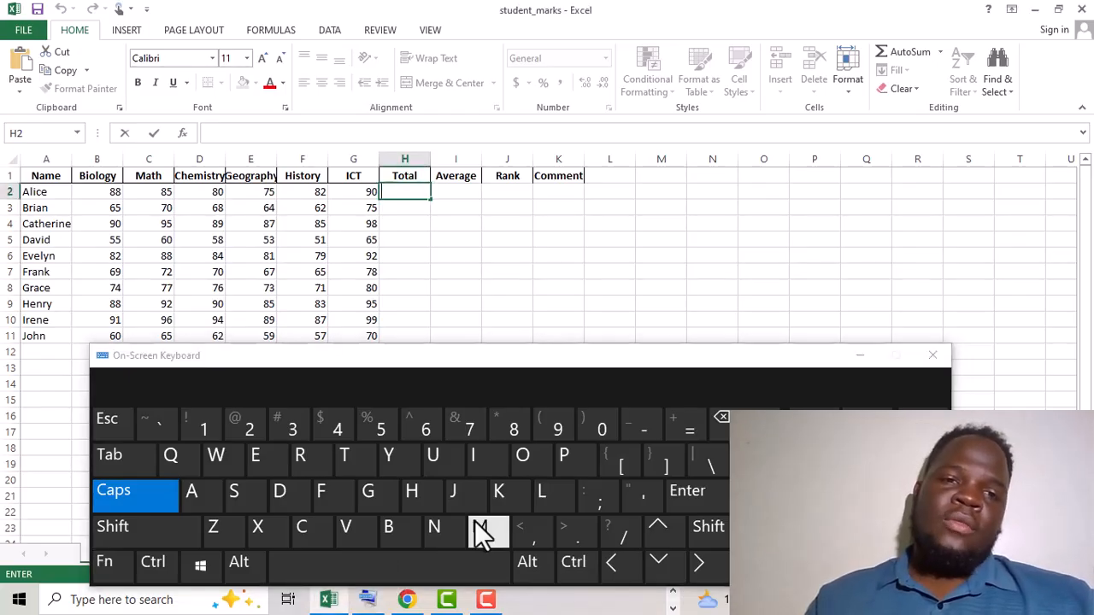
left_click(688, 424)
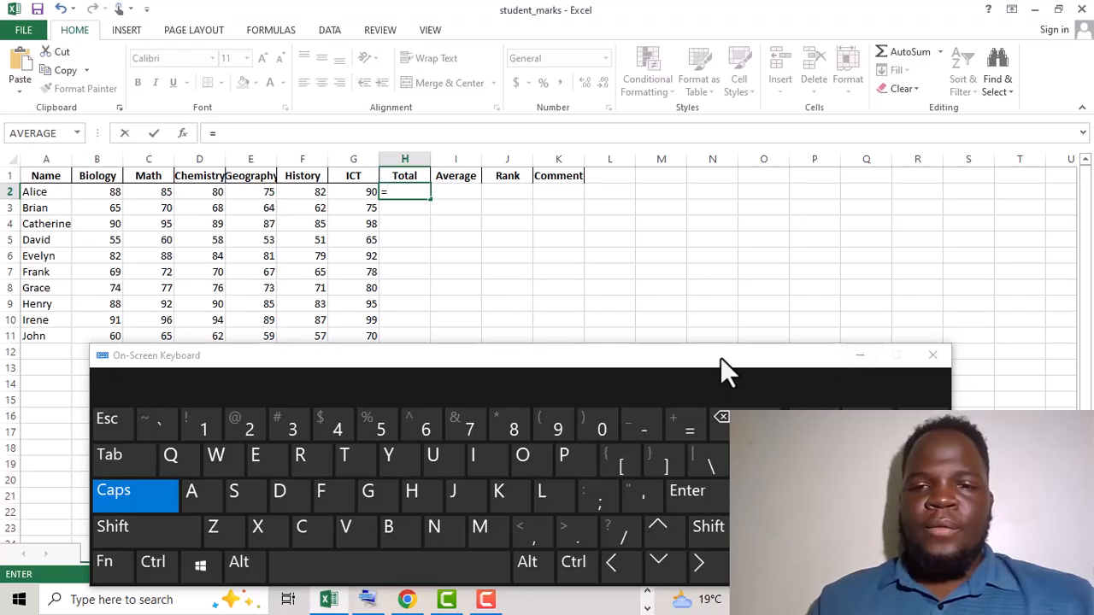
left_click_drag(722, 357, 732, 513)
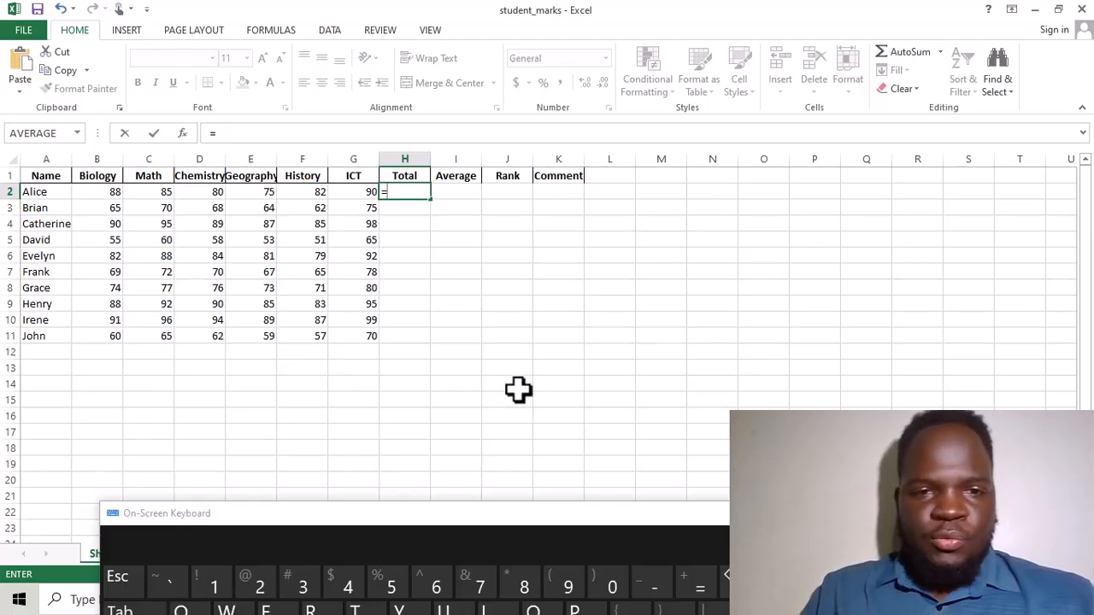
- Try to total the first student's marks in H2 with a SUM formula starting at B2
type("S")
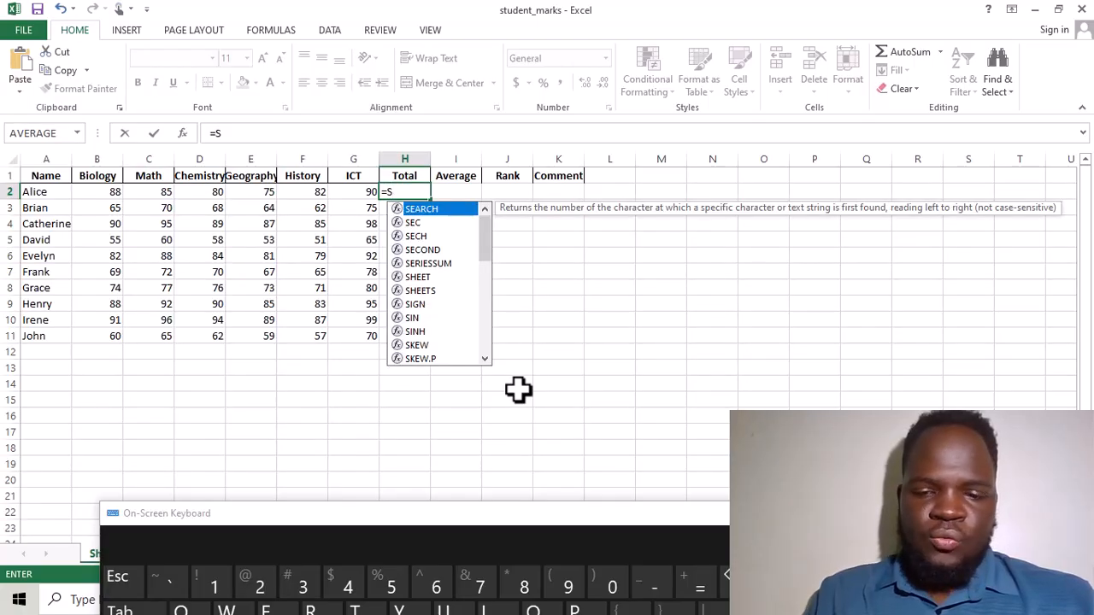
type("UM")
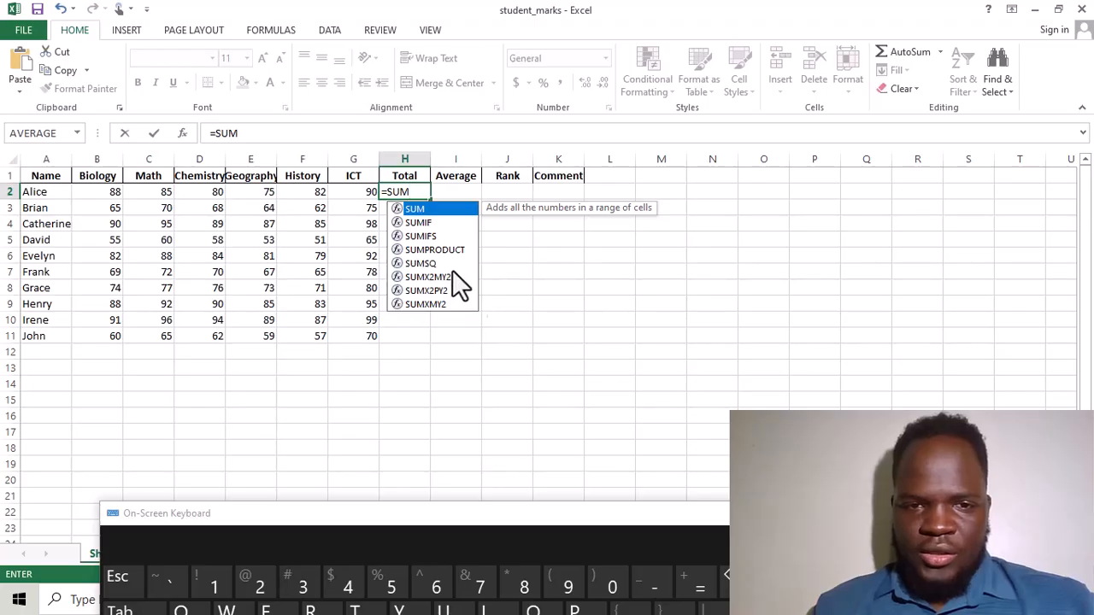
double_click(448, 207)
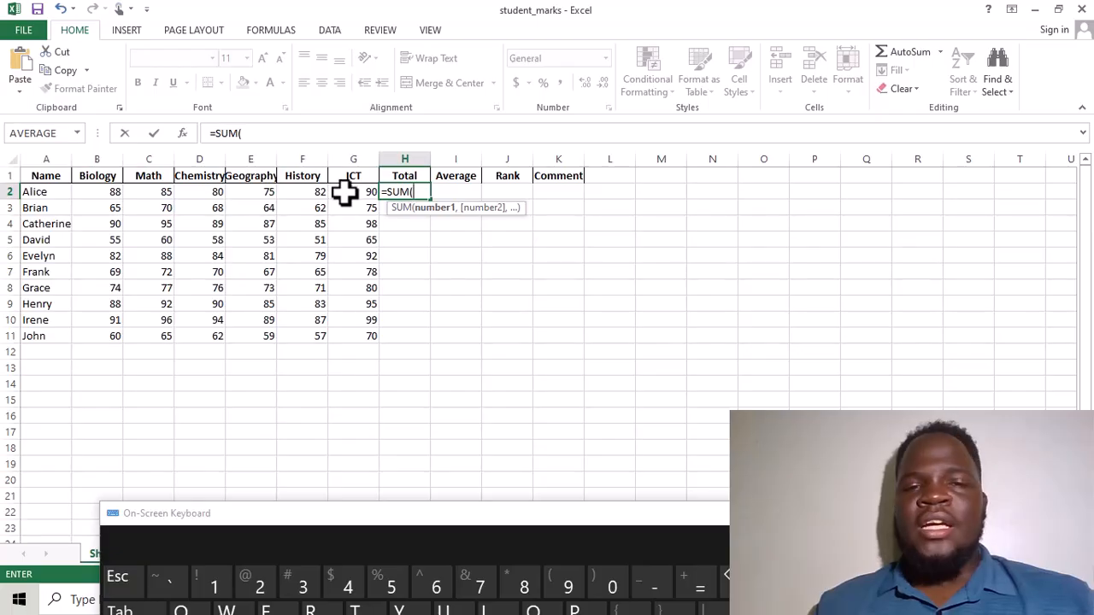
left_click(94, 193)
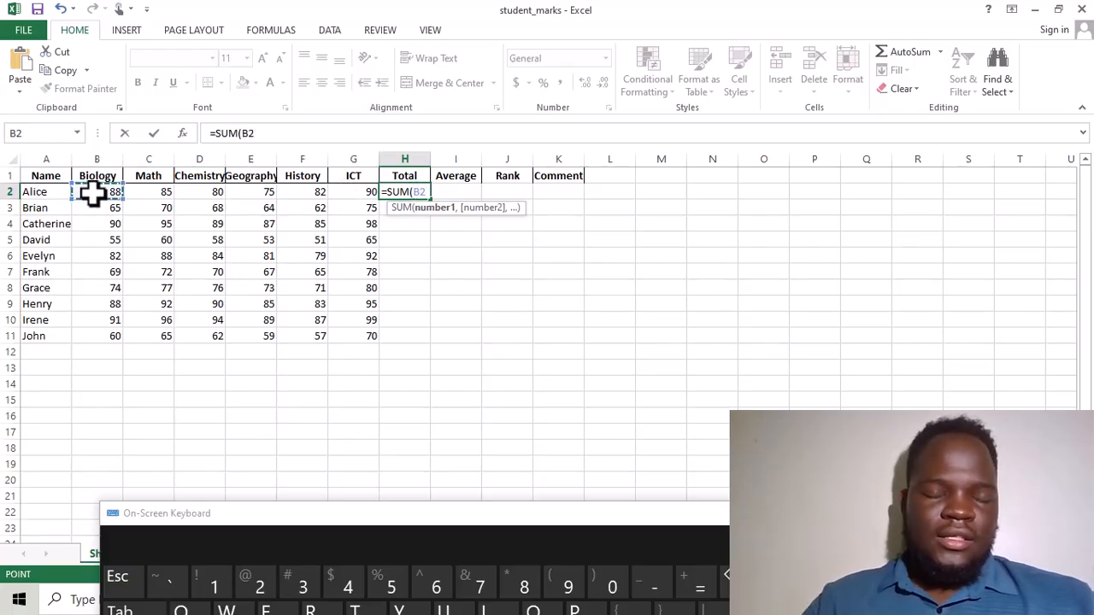
left_click(83, 187)
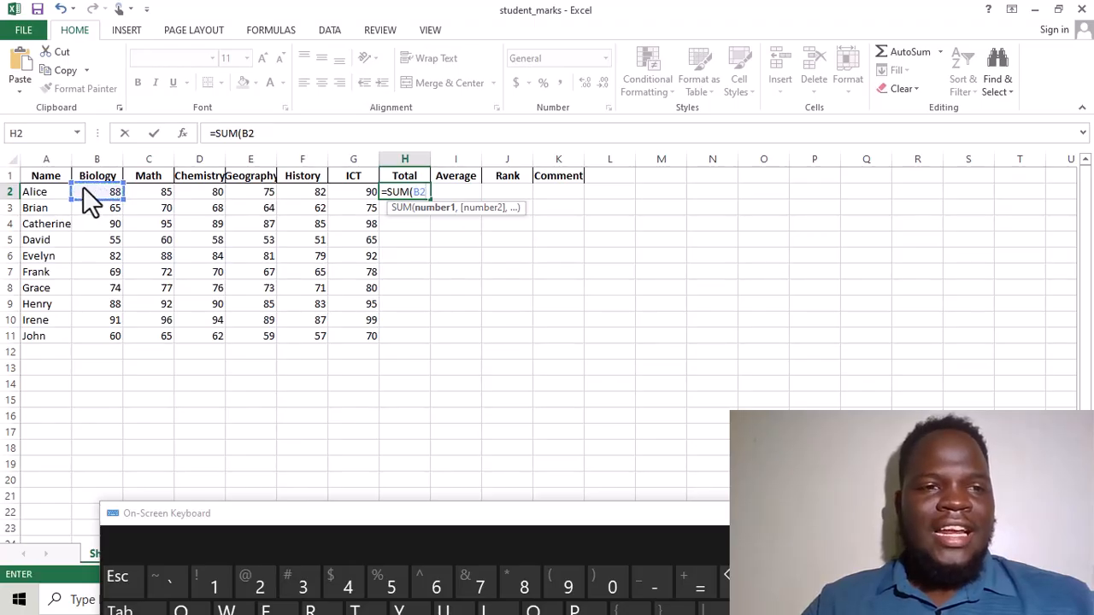
left_click(135, 192)
left_click(114, 195)
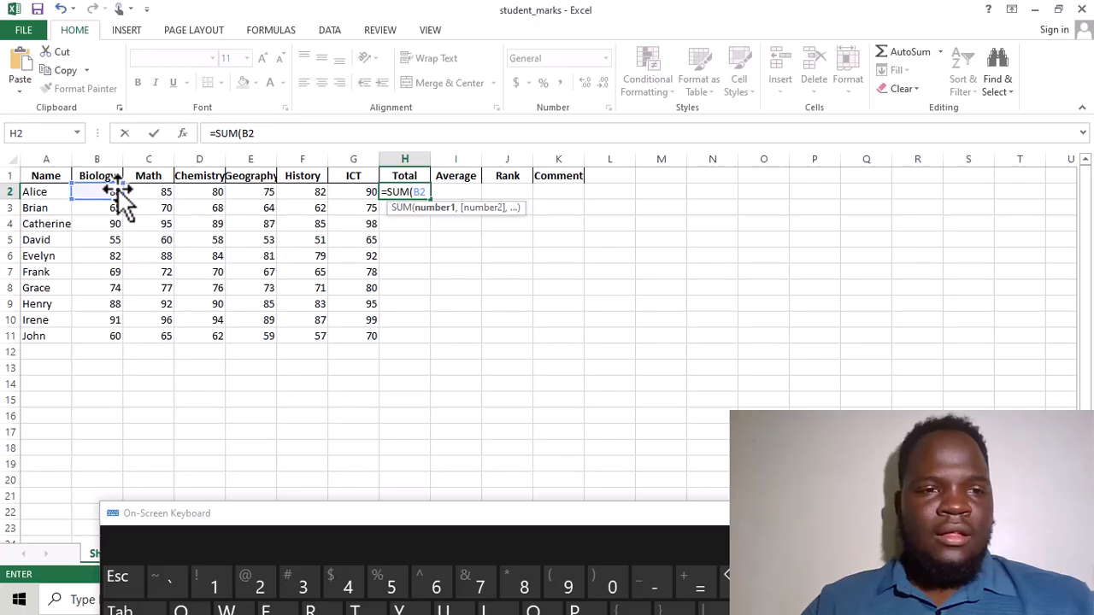
key("Return")
left_click(111, 192)
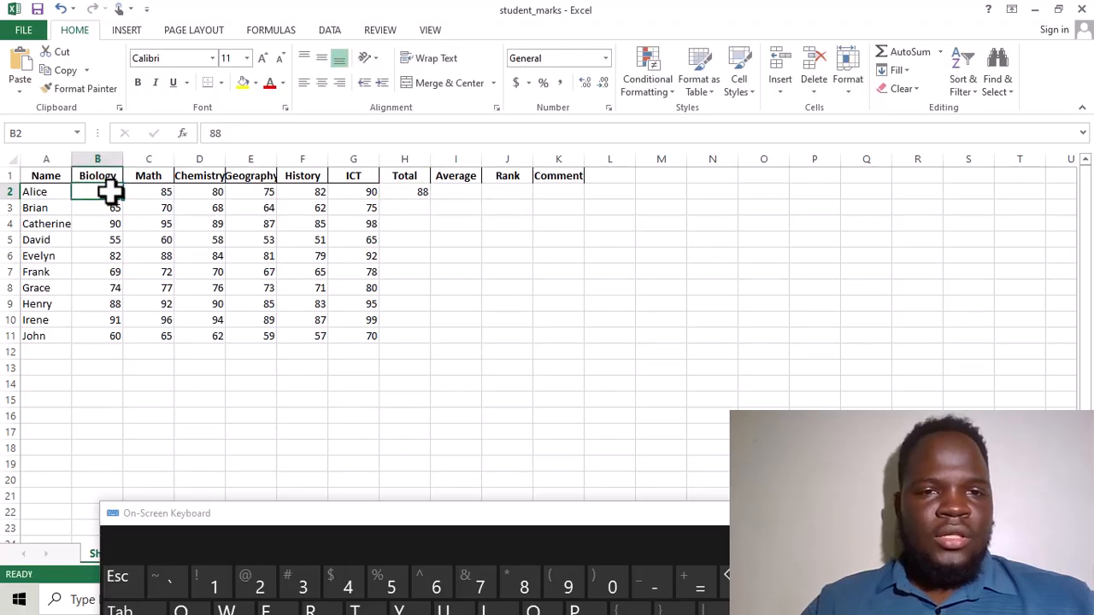
- Replace the content of H2 with =SUM(B2:G2) and fill the formula down through H11
left_click(402, 196)
key("BackSpace")
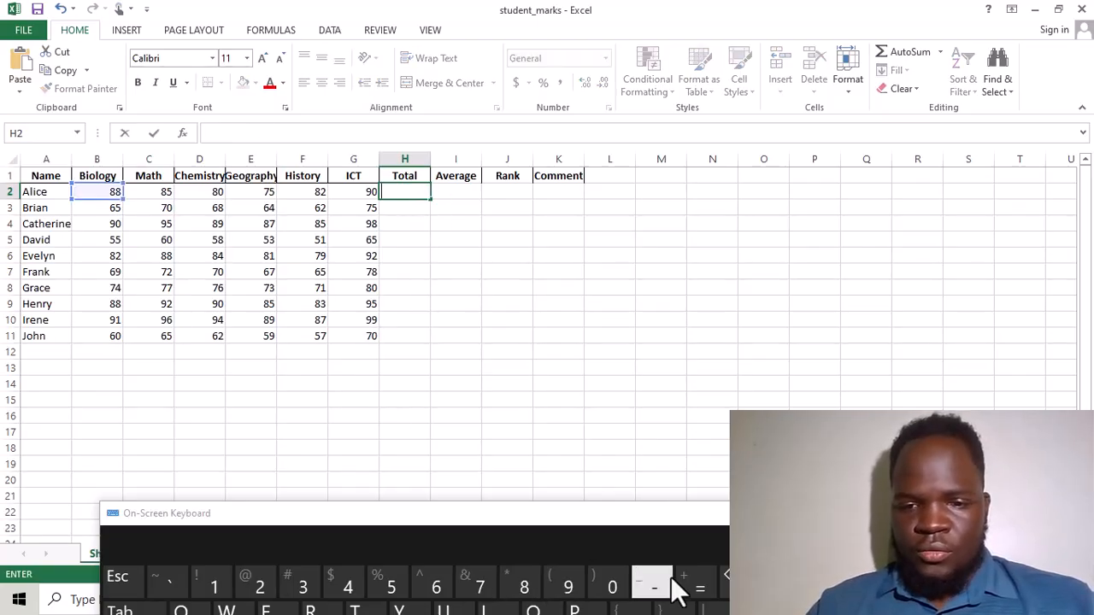
left_click(697, 586)
type("SUM")
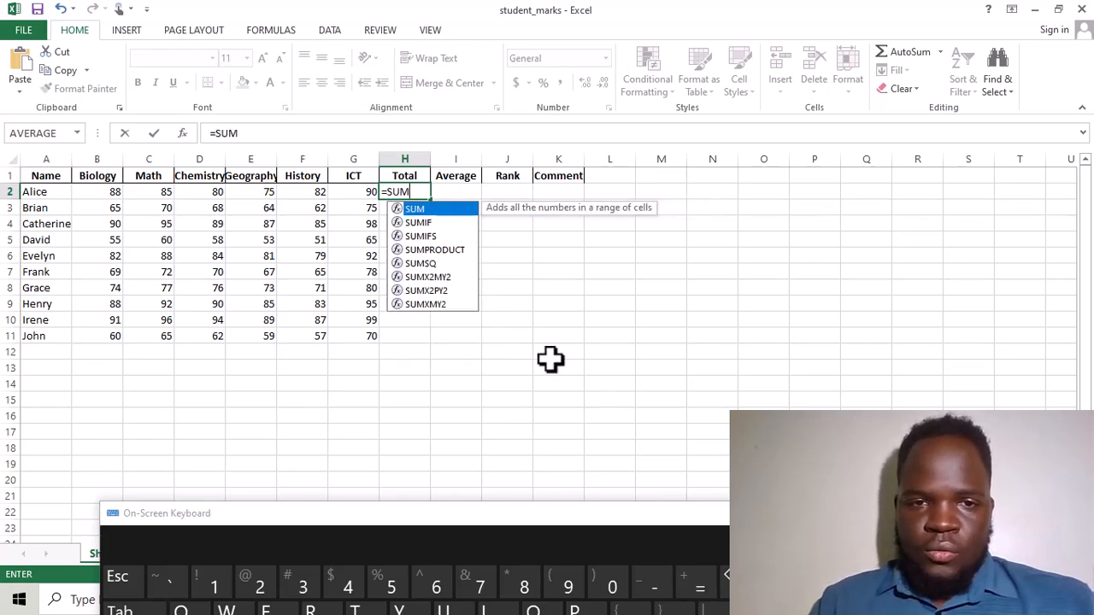
double_click(427, 207)
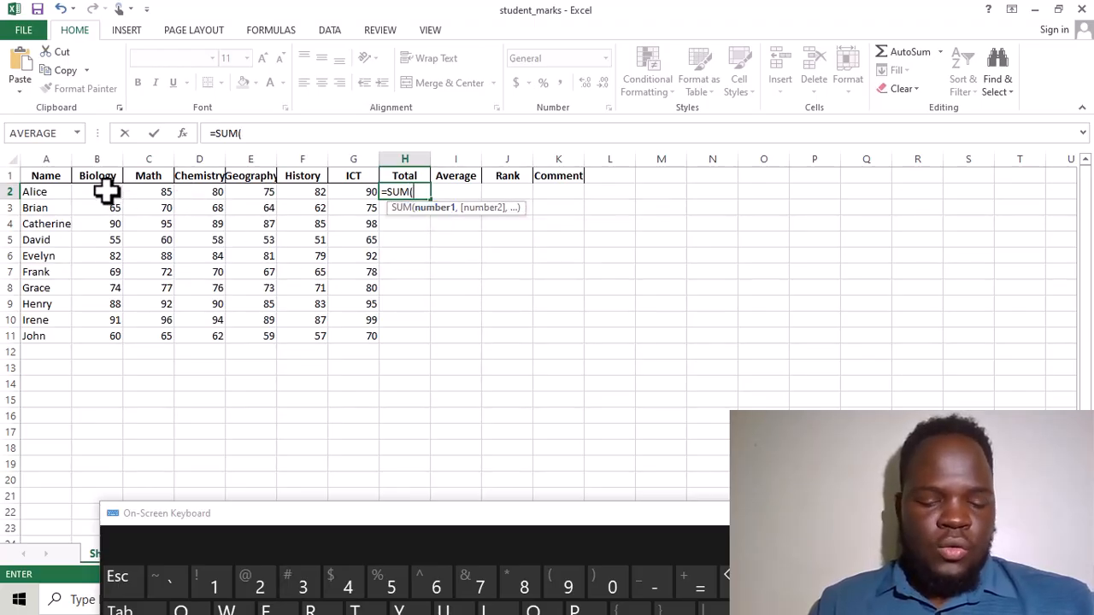
left_click_drag(106, 193, 335, 197)
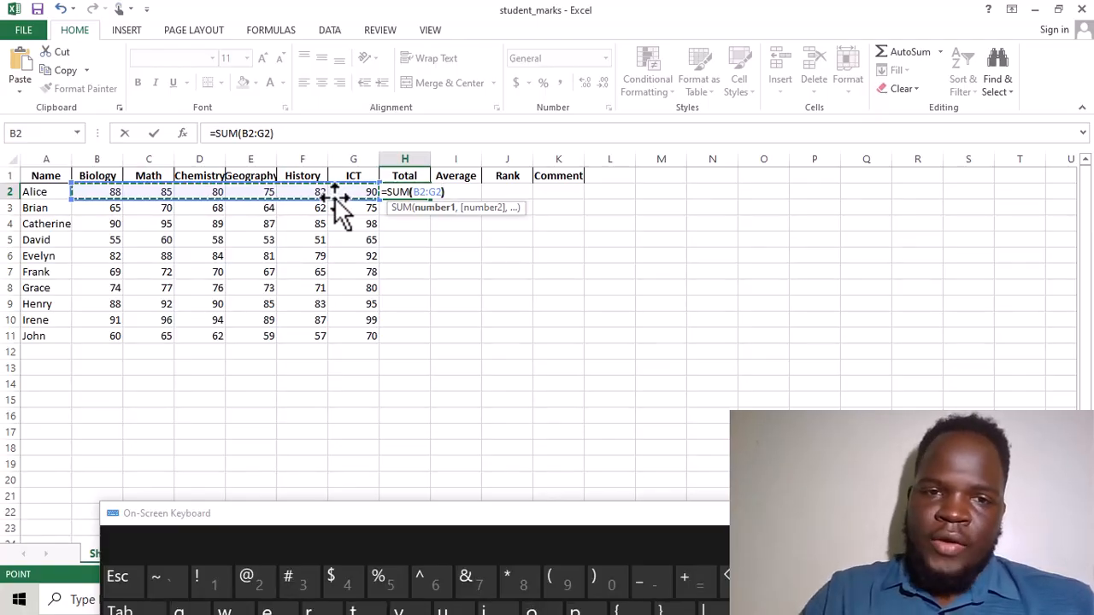
type(")")
key("Return")
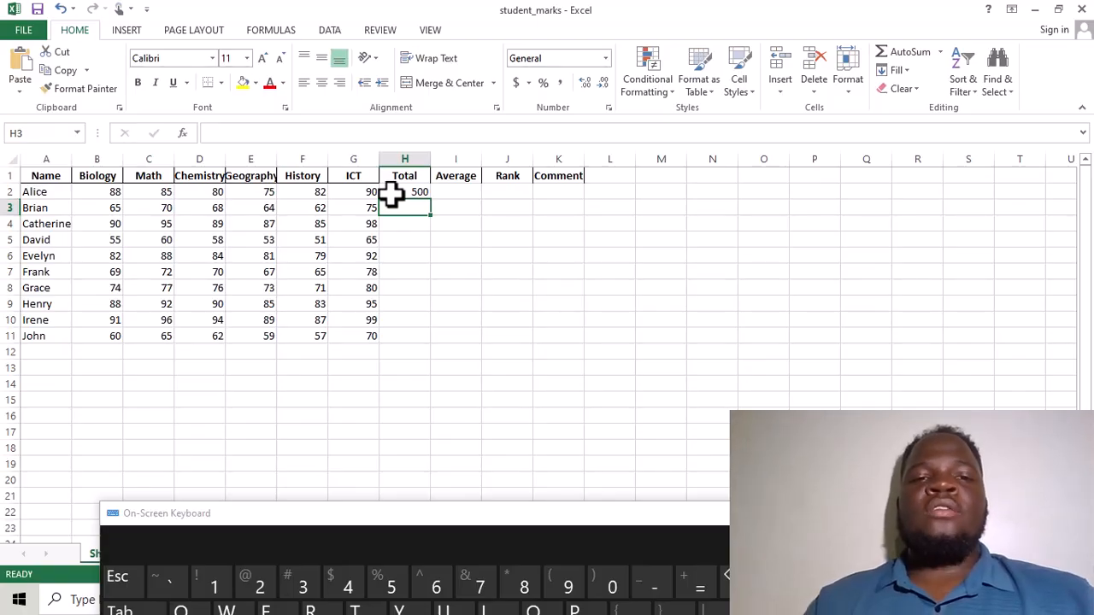
left_click(391, 195)
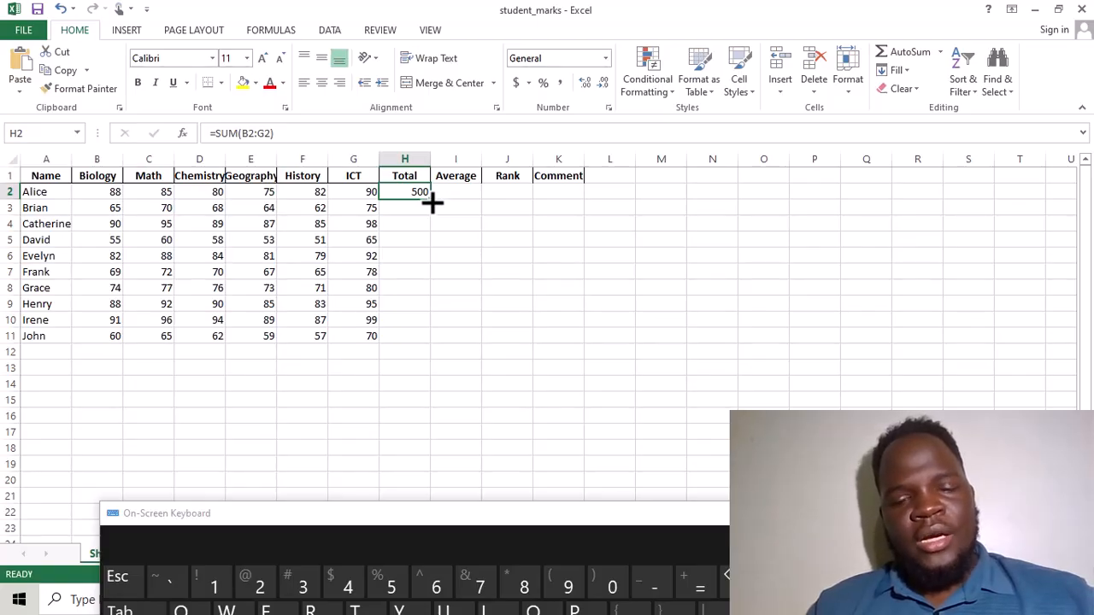
double_click(431, 200)
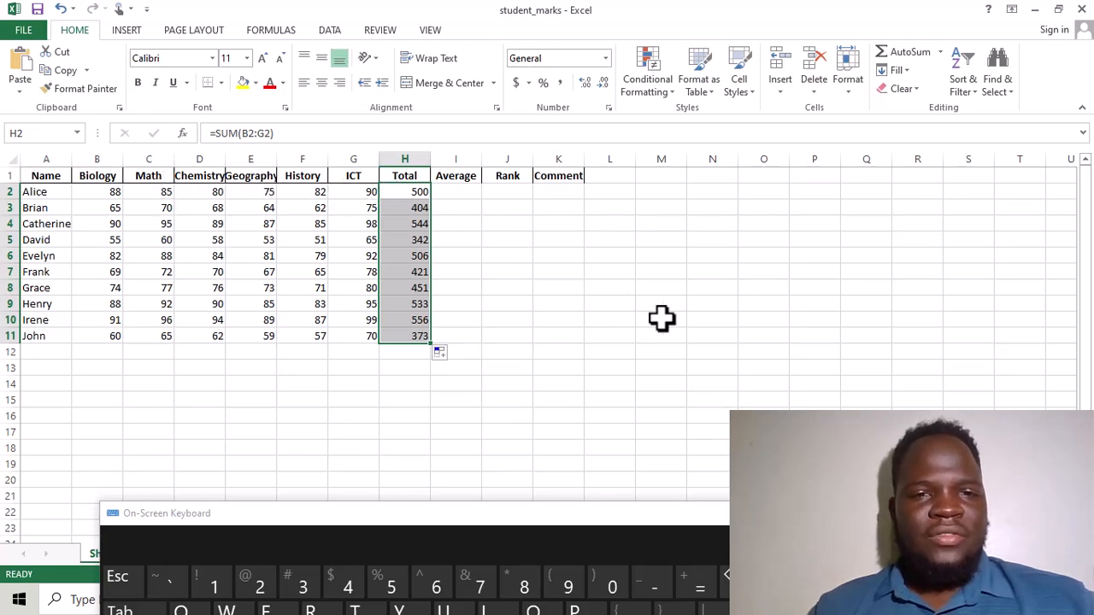
- Clear the SUM formulas from every cell of the Total column, H2 through H11
left_click(418, 190)
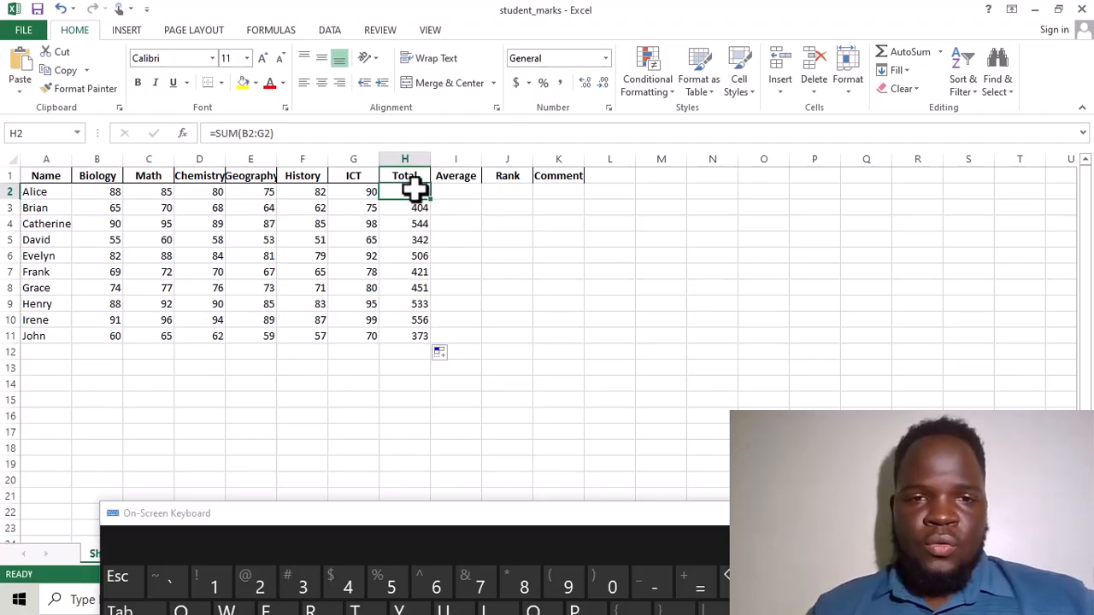
left_click_drag(420, 194, 417, 256)
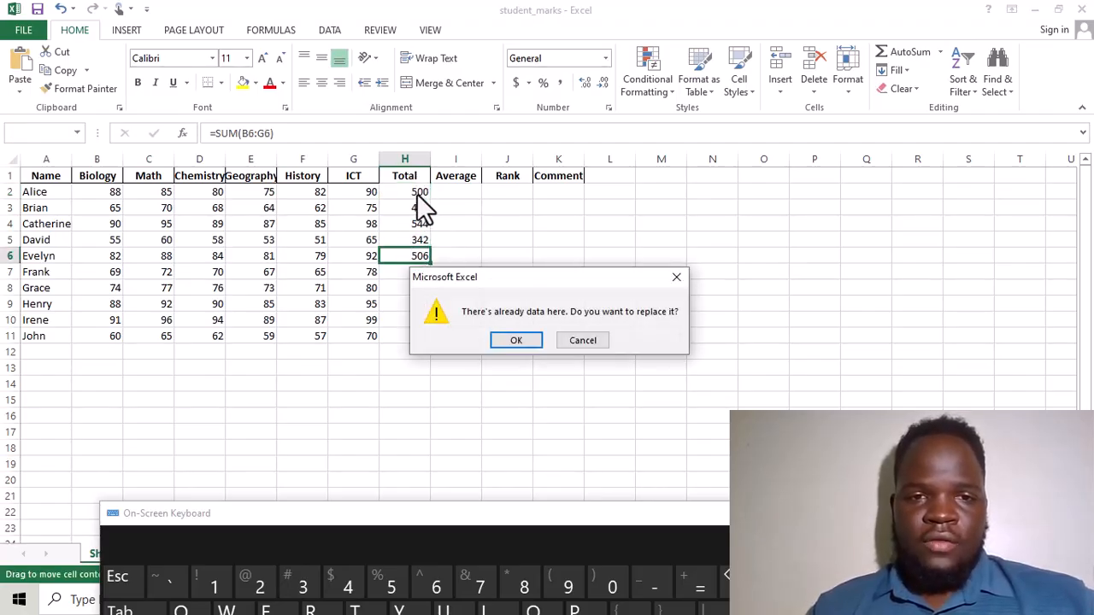
left_click(674, 278)
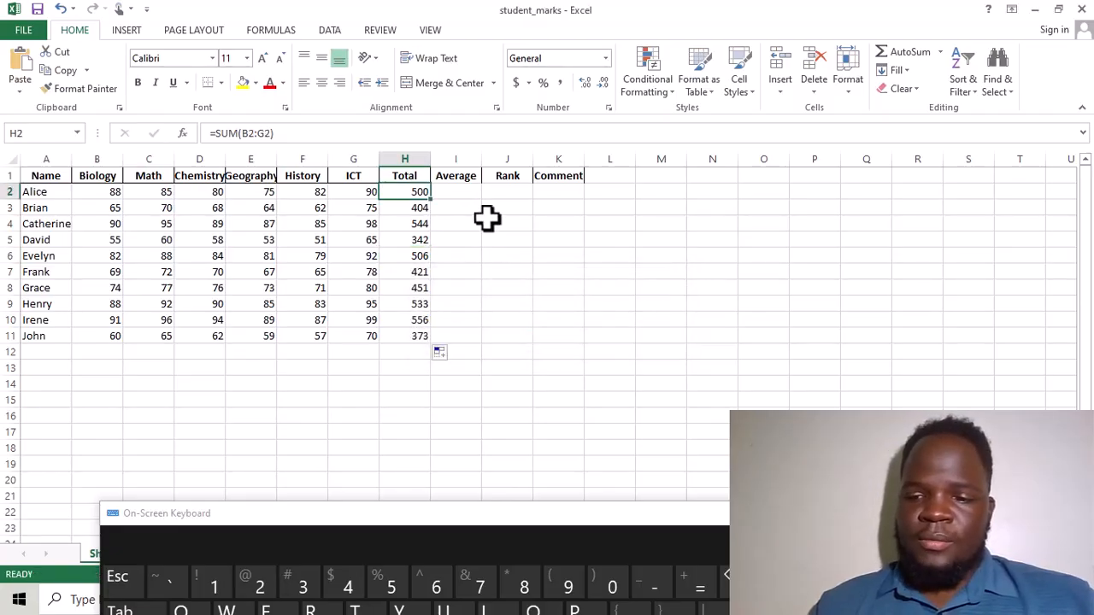
key("BackSpace")
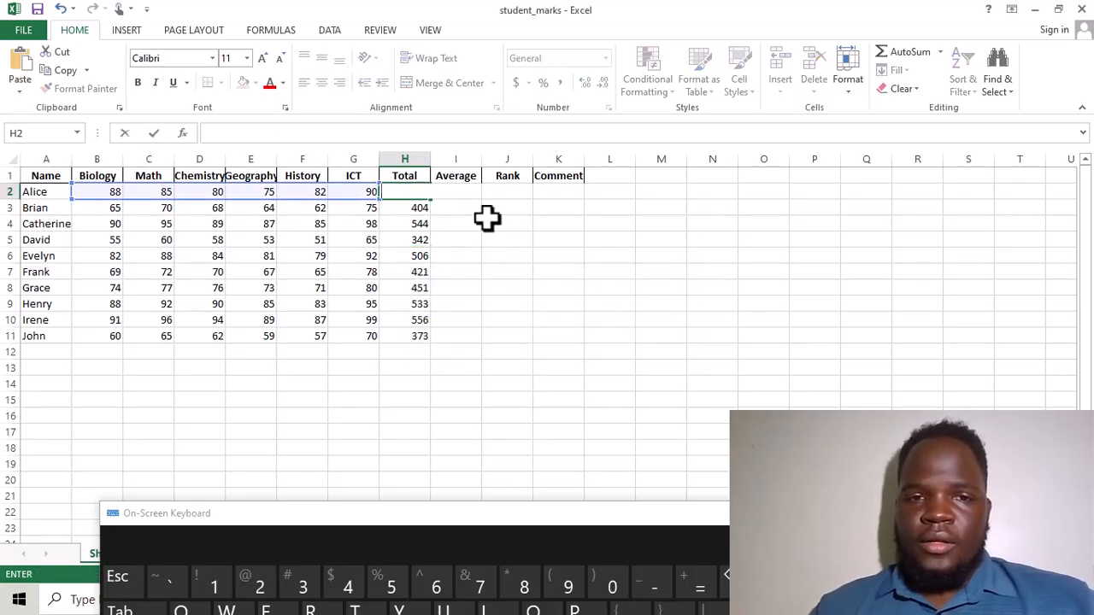
left_click(415, 209)
key("BackSpace")
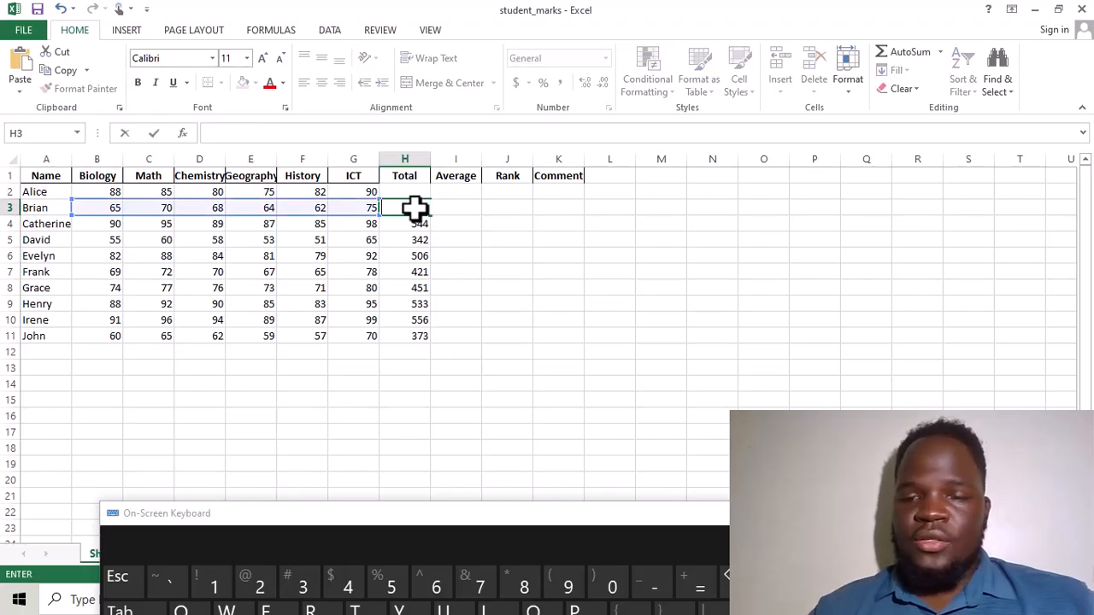
key("Return")
key("BackSpace")
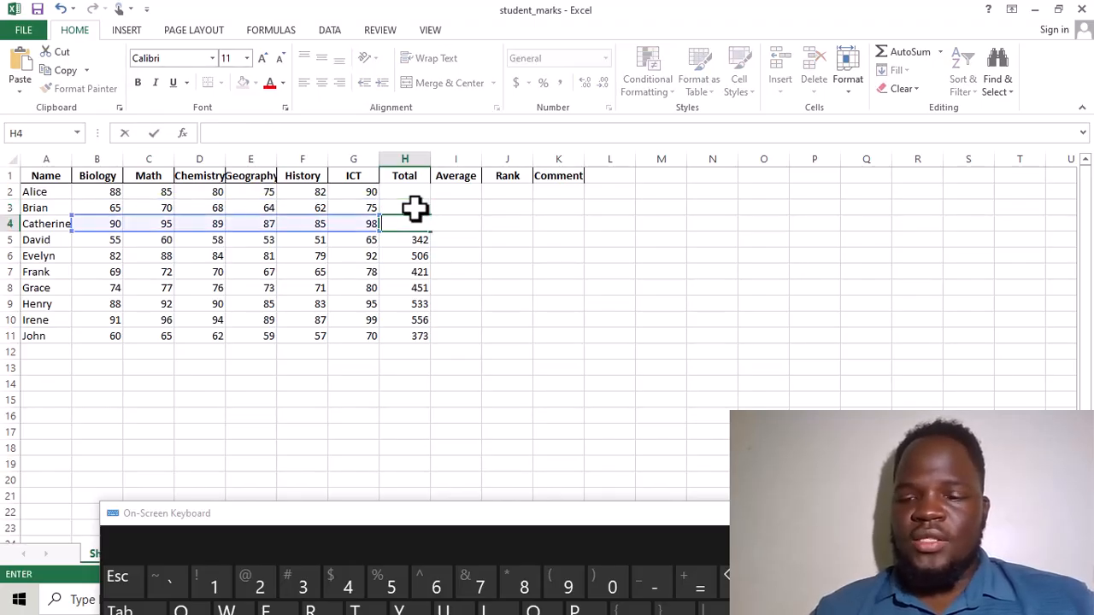
key("Return")
key("BackSpace")
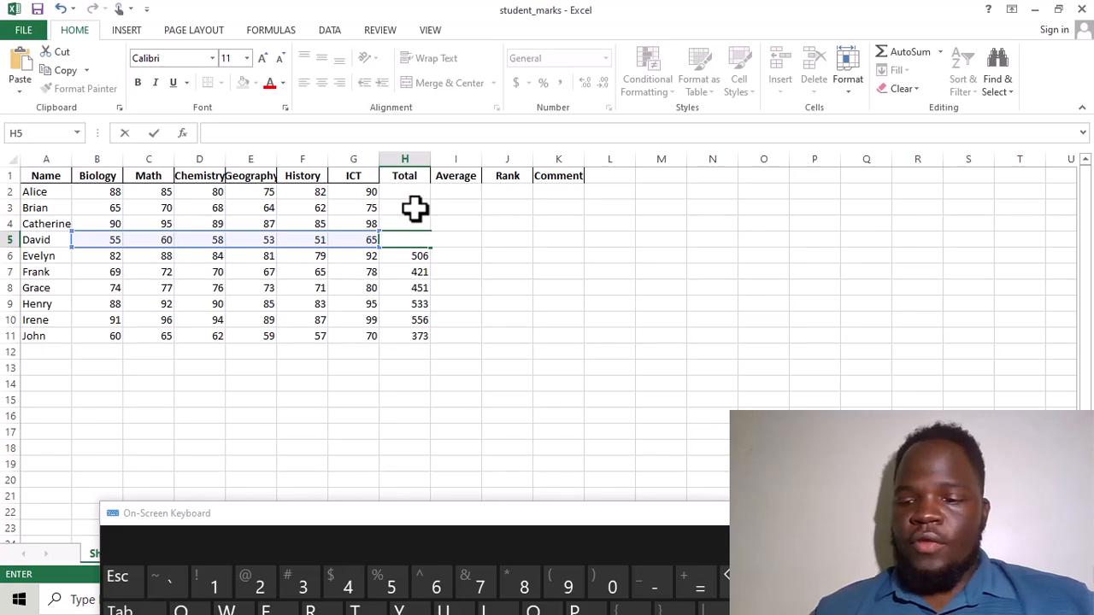
key("Return")
key("BackSpace")
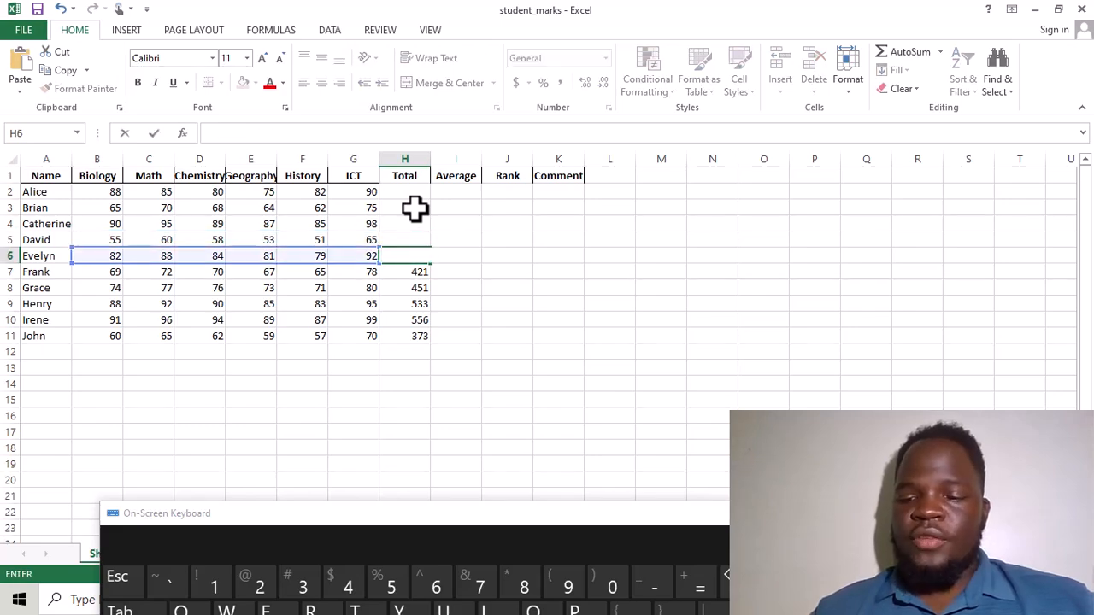
key("Return")
key("BackSpace")
key("Return")
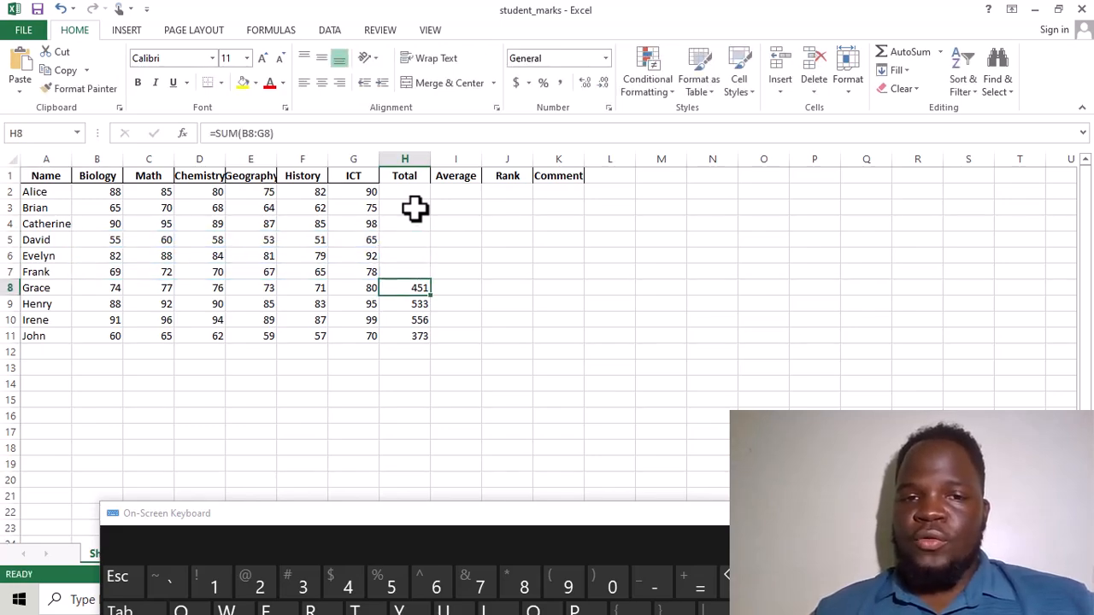
key("BackSpace")
key("Return")
key("BackSpace")
key("Return")
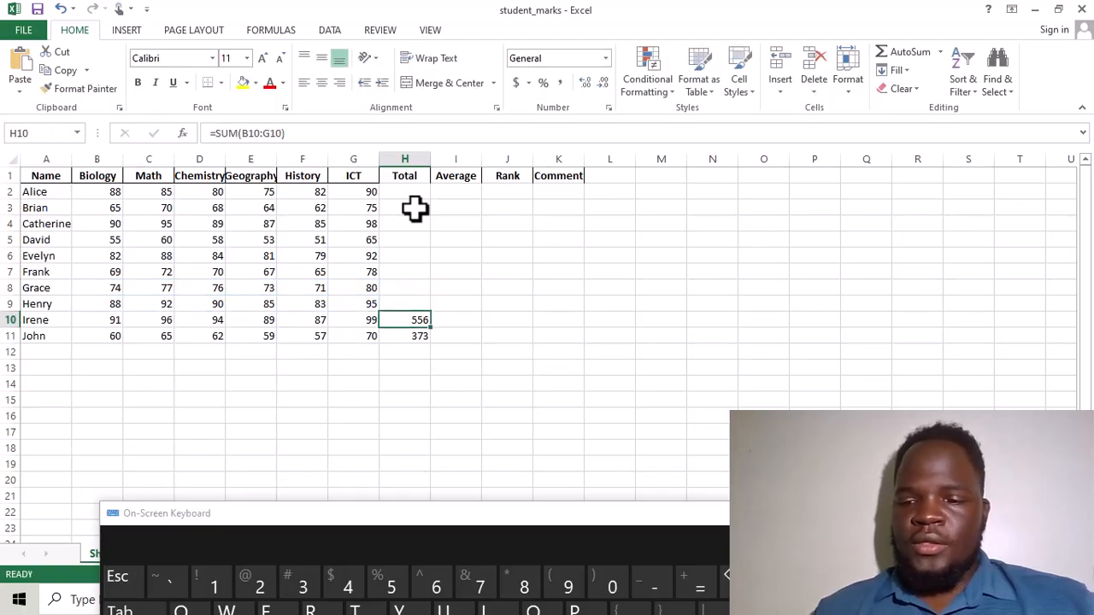
key("BackSpace")
key("Return")
key("BackSpace")
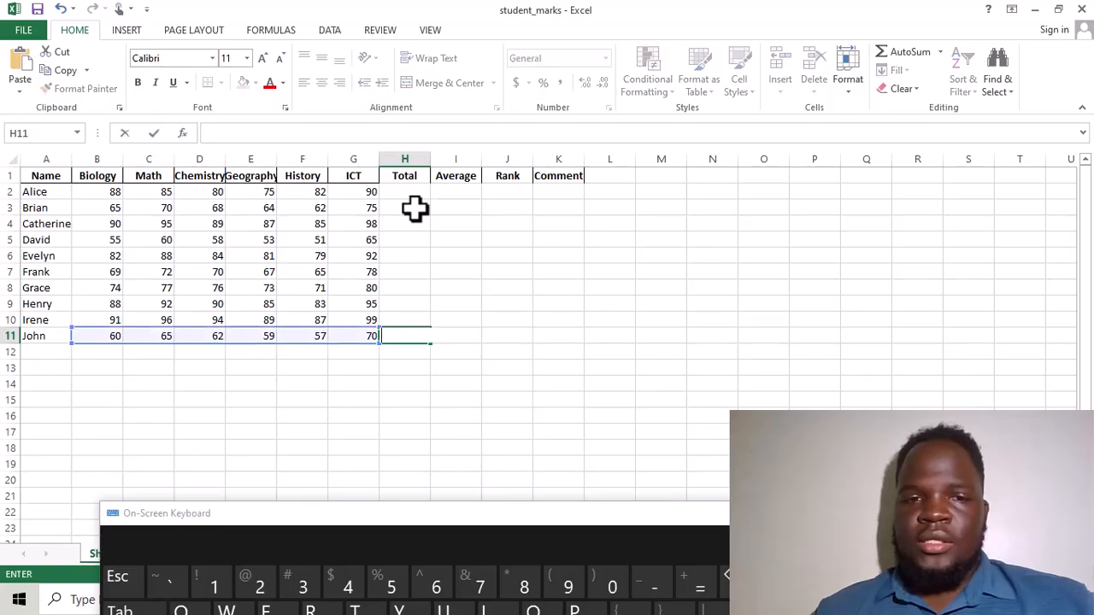
- Start an addition formula in H2 with =(B2+C2, raising the on-screen keyboard until all its keys are accessible
left_click(405, 192)
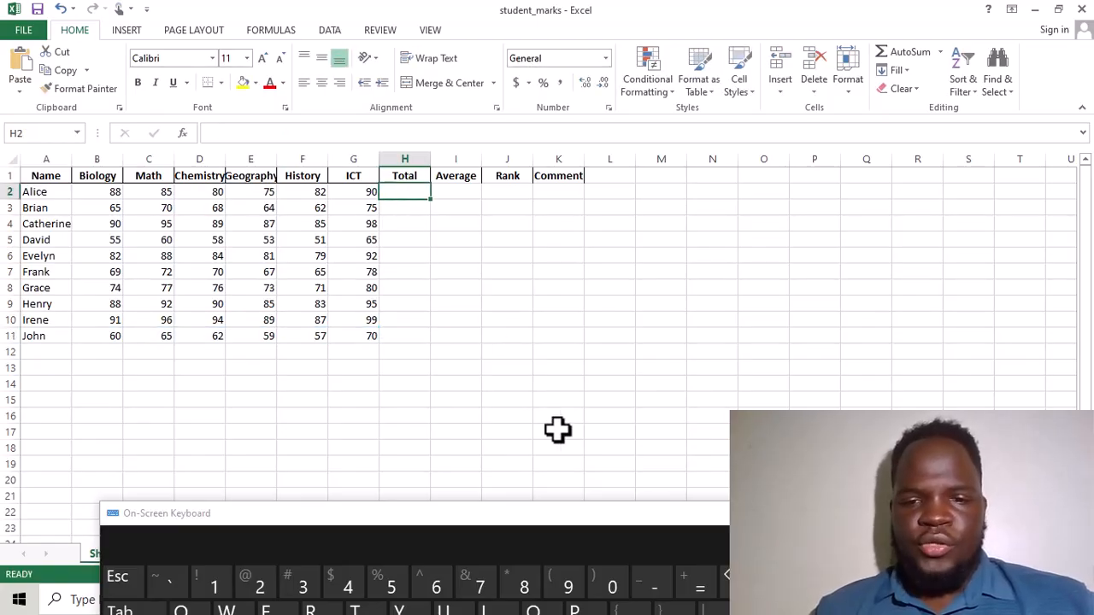
left_click(695, 581)
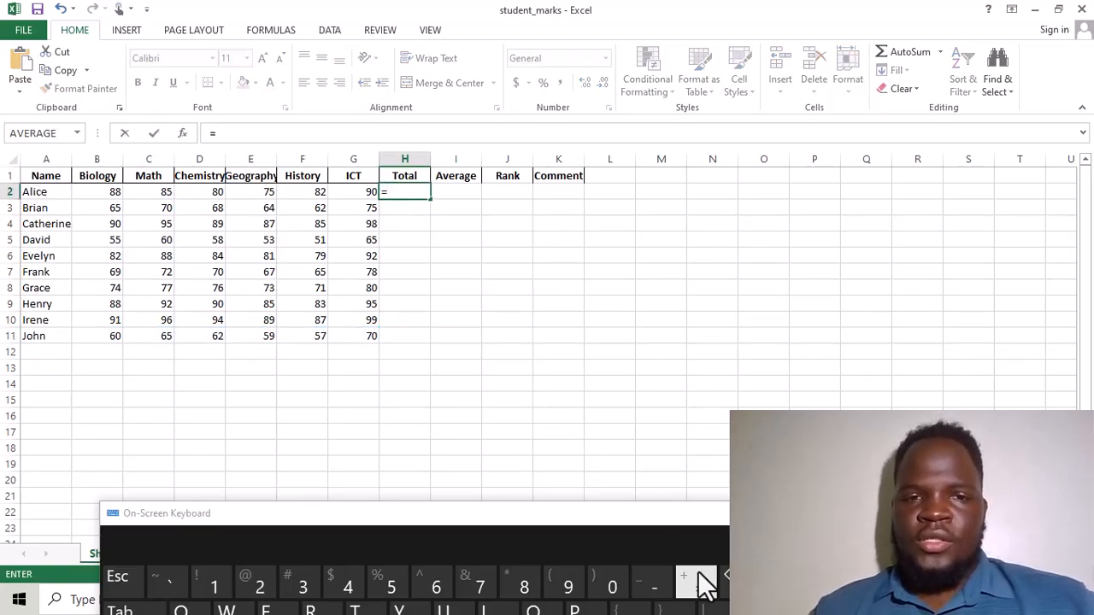
key("shift")
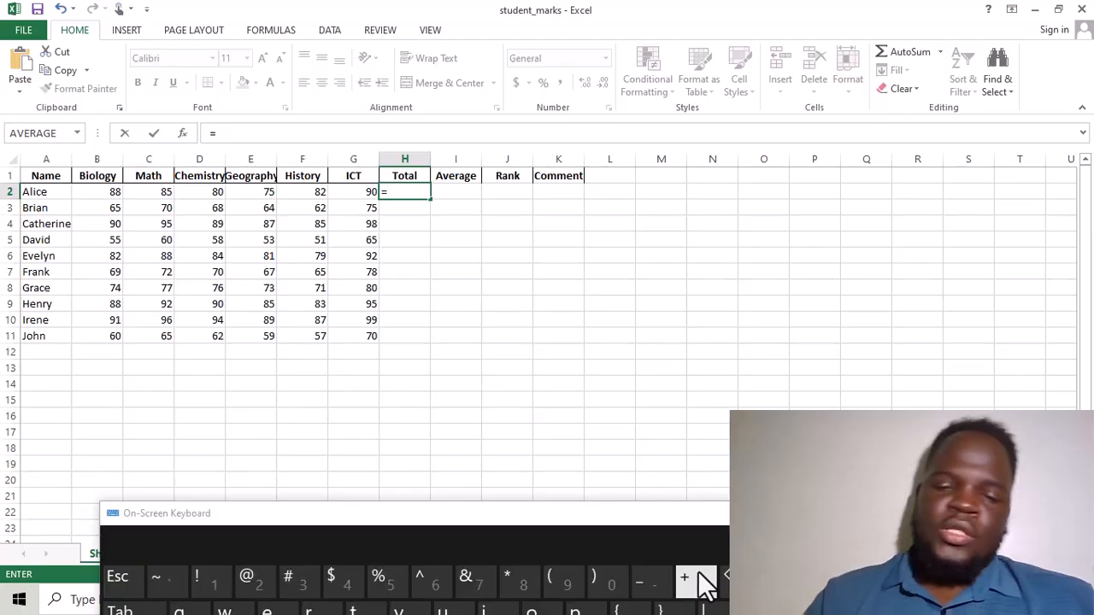
type("(")
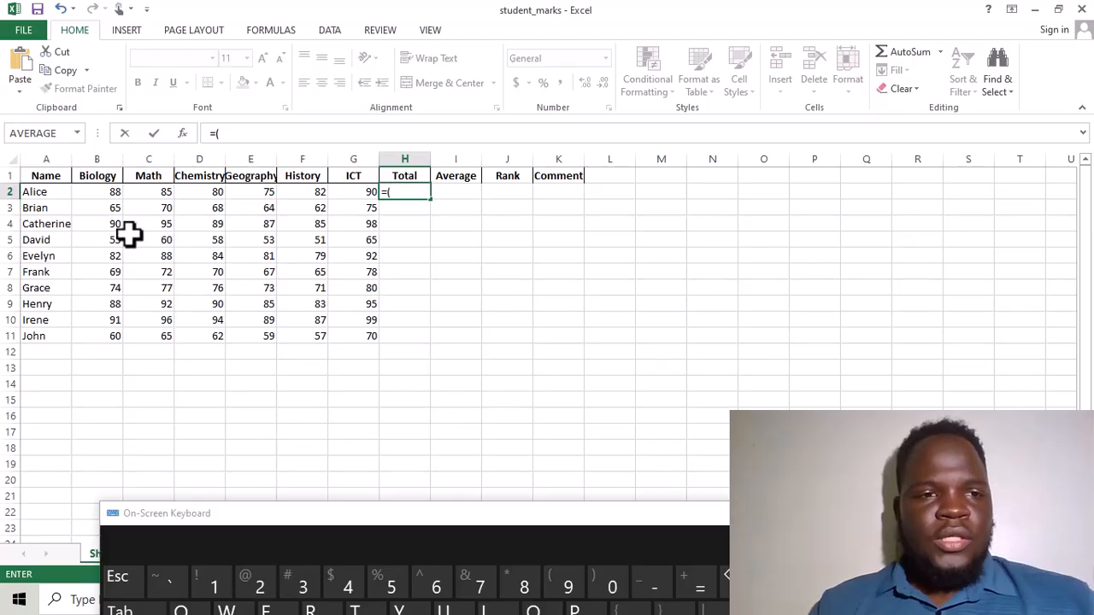
left_click(101, 195)
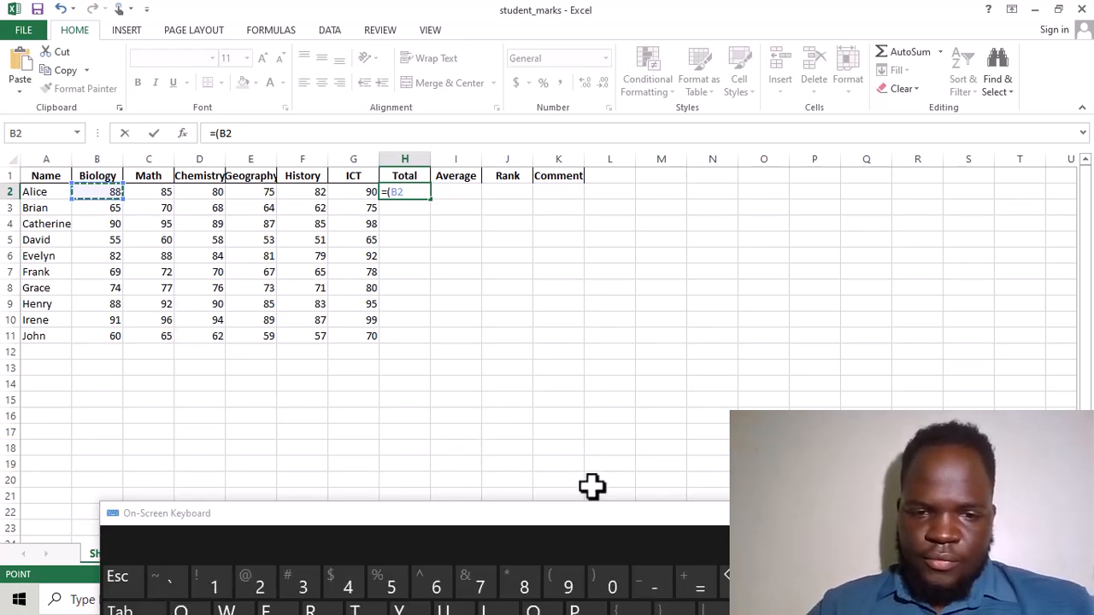
left_click_drag(581, 513, 552, 331)
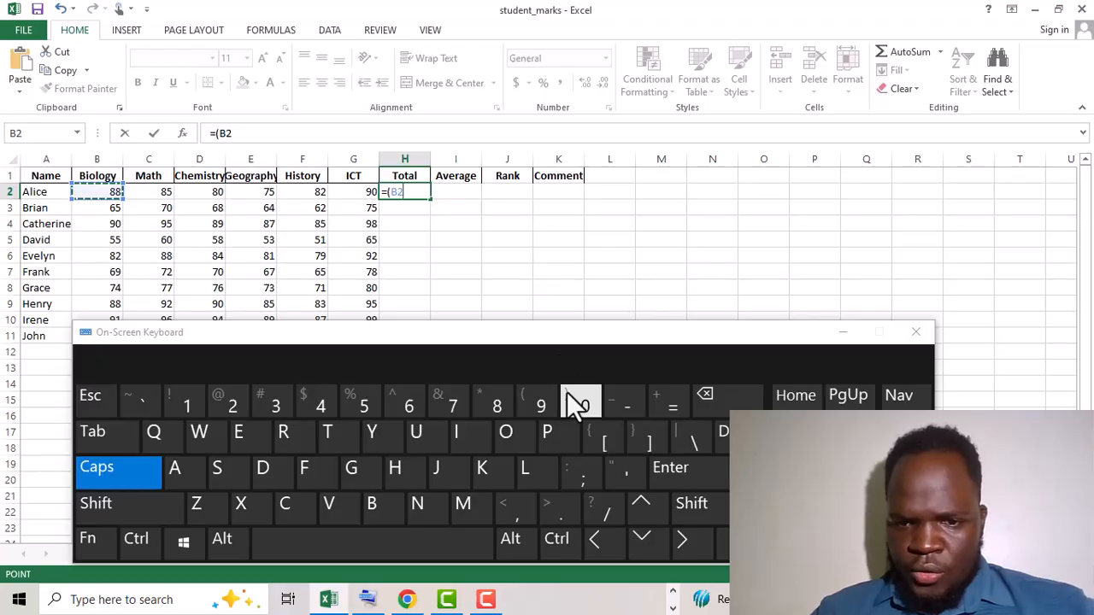
left_click(694, 503)
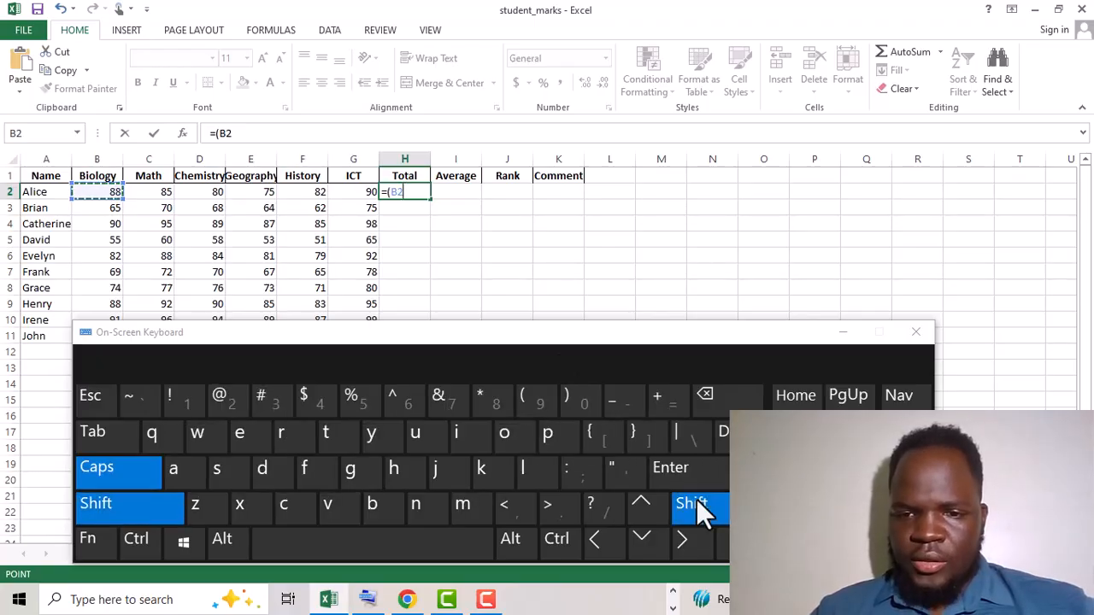
left_click(659, 408)
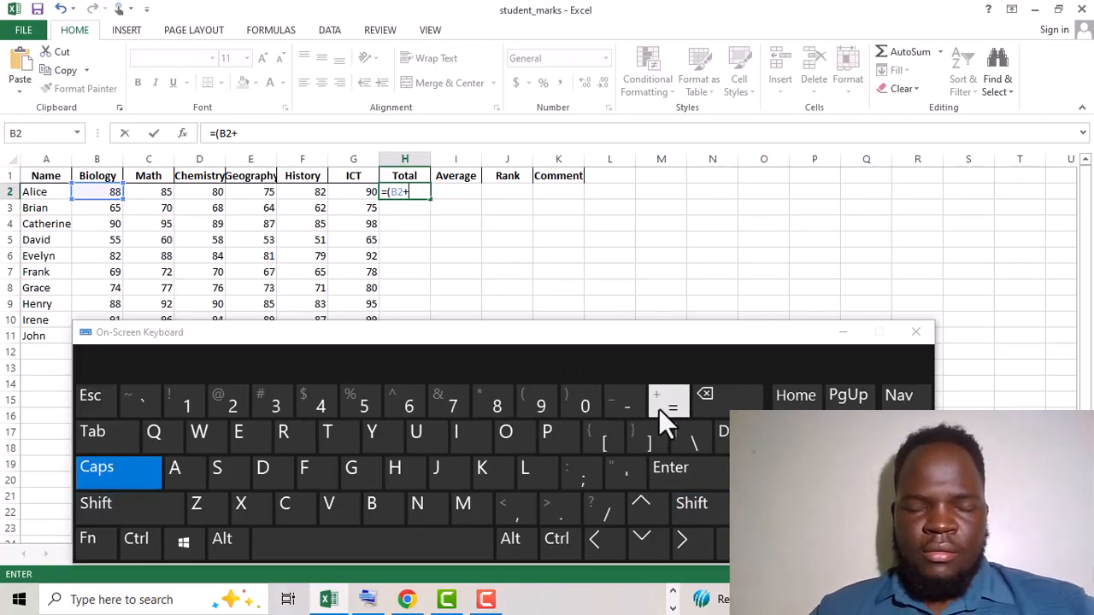
left_click(156, 195)
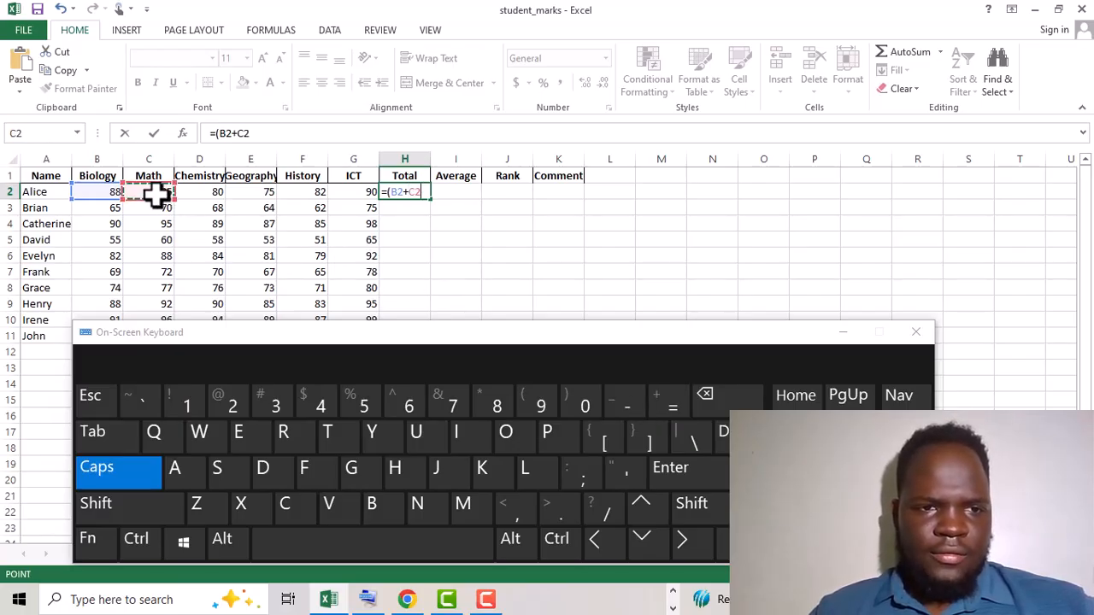
- Extend the H2 formula with the first student's Chemistry and Geography marks, adding +D2+E2
left_click(694, 503)
left_click(657, 410)
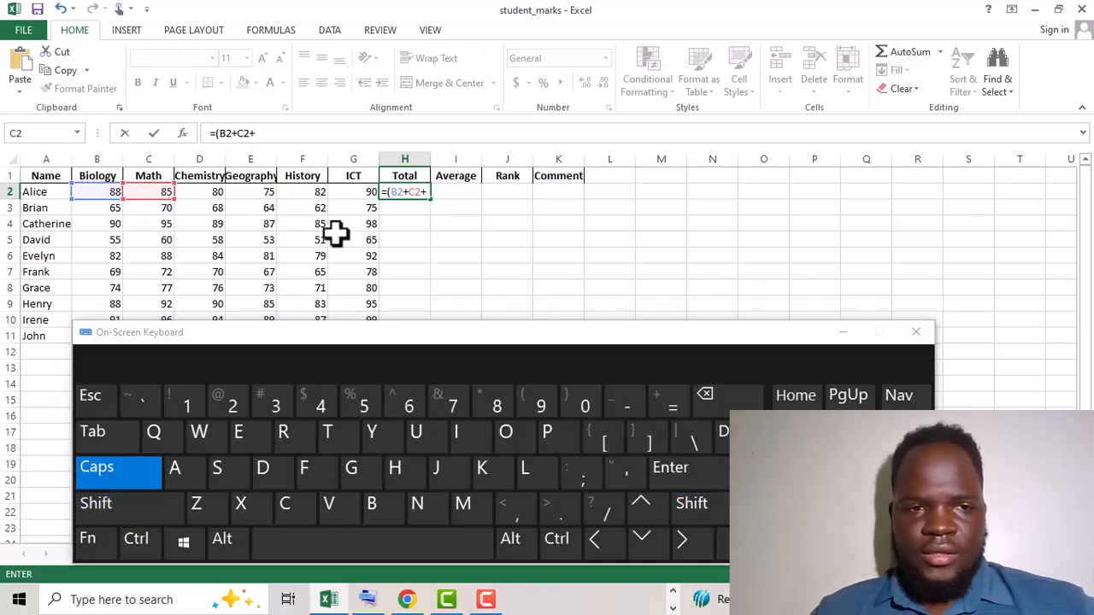
left_click(214, 195)
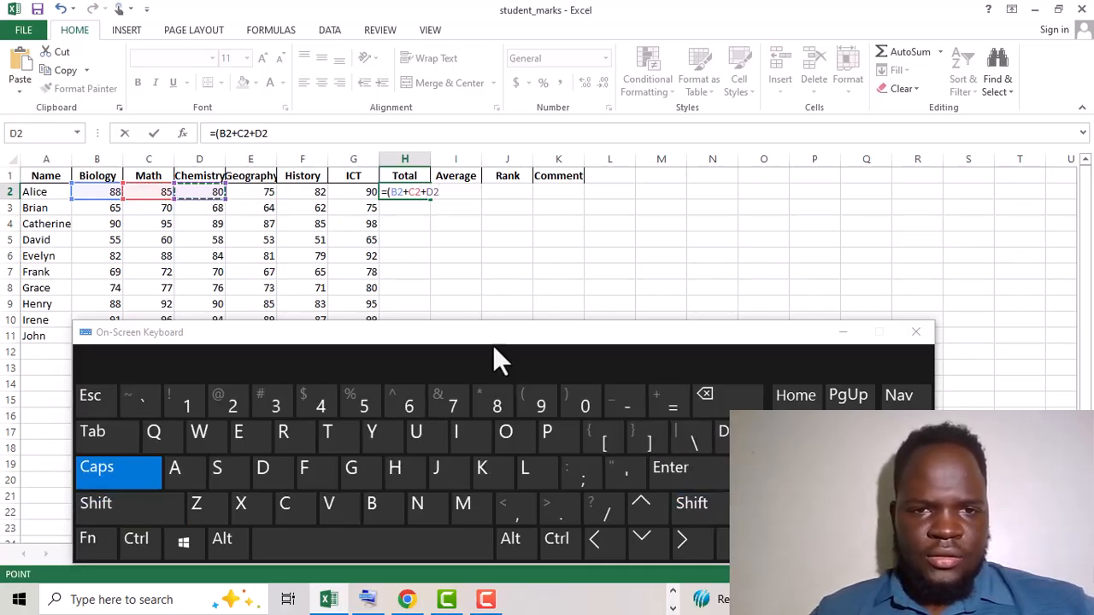
left_click(693, 503)
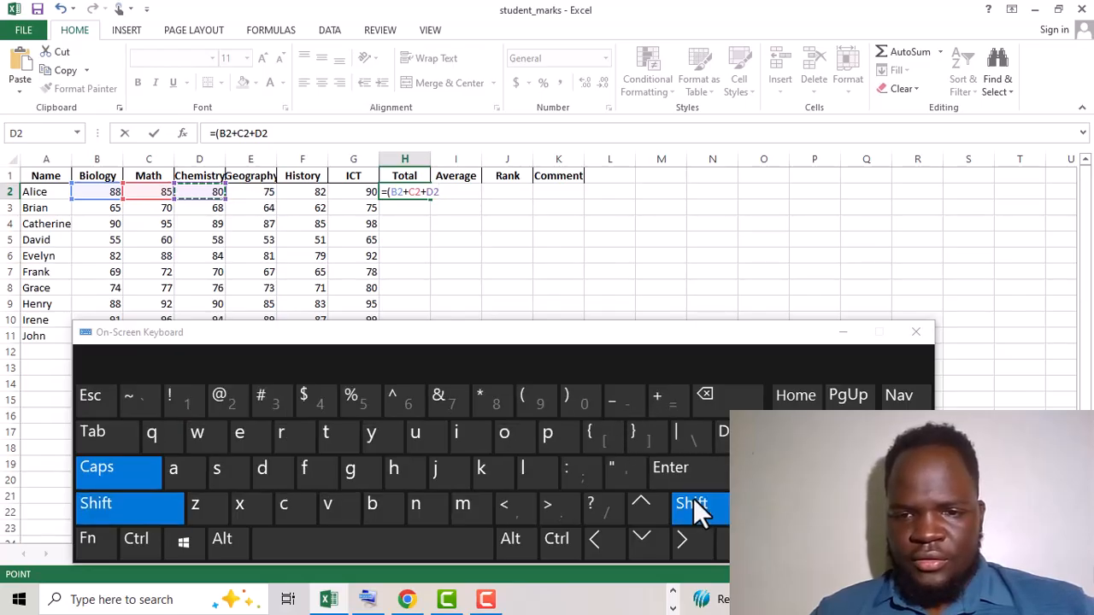
left_click(658, 412)
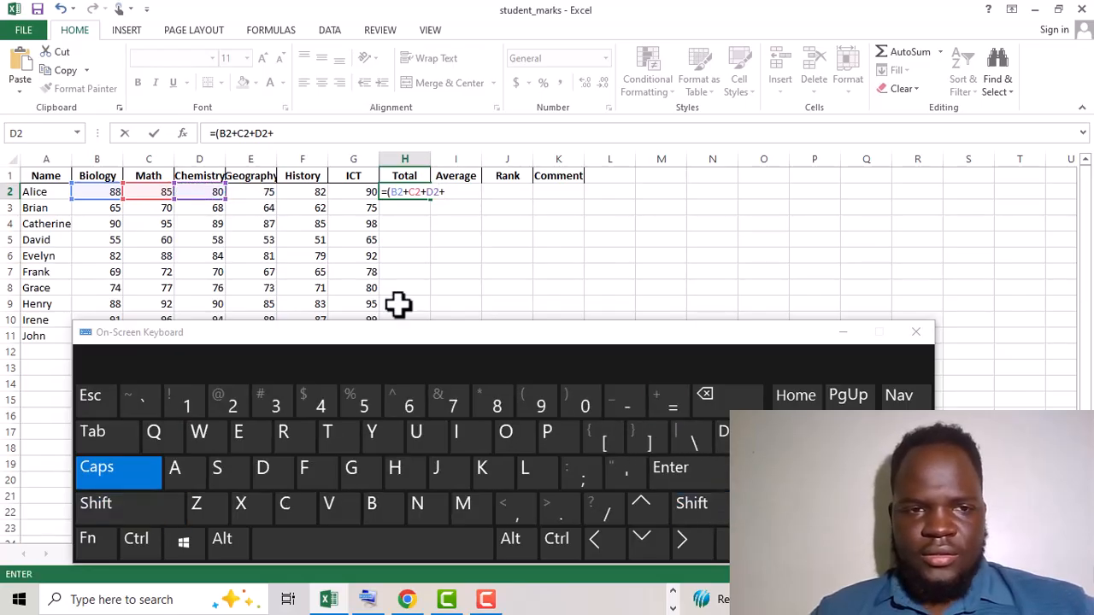
left_click(261, 190)
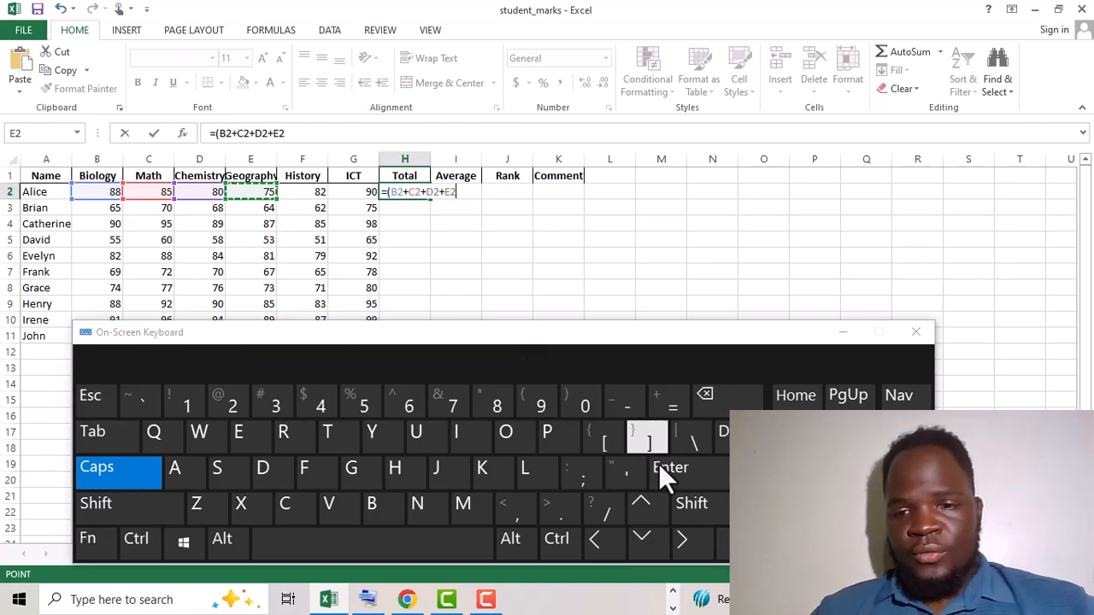
- Complete the H2 formula as =(B2+C2+D2+E2+F2+G2) by adding the History and ICT marks, and enter it
left_click(690, 504)
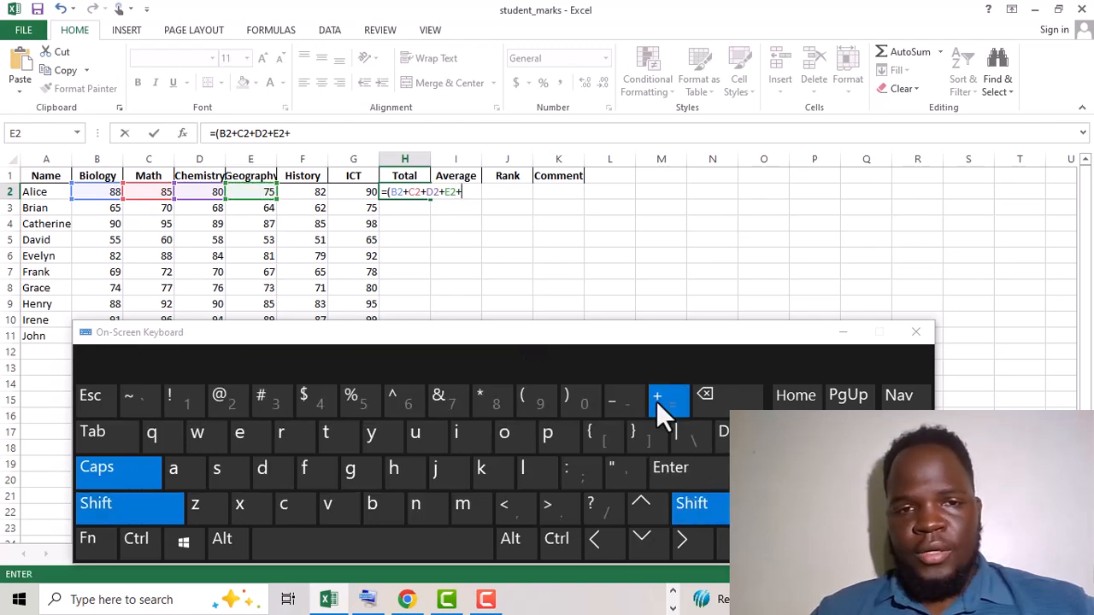
left_click(658, 402)
left_click(320, 205)
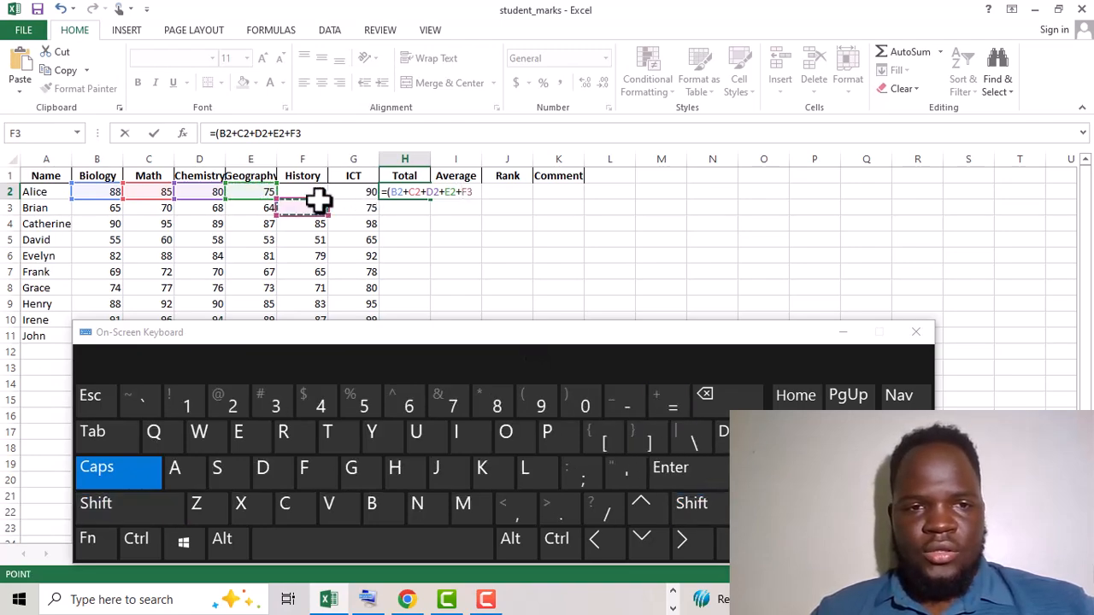
left_click(318, 190)
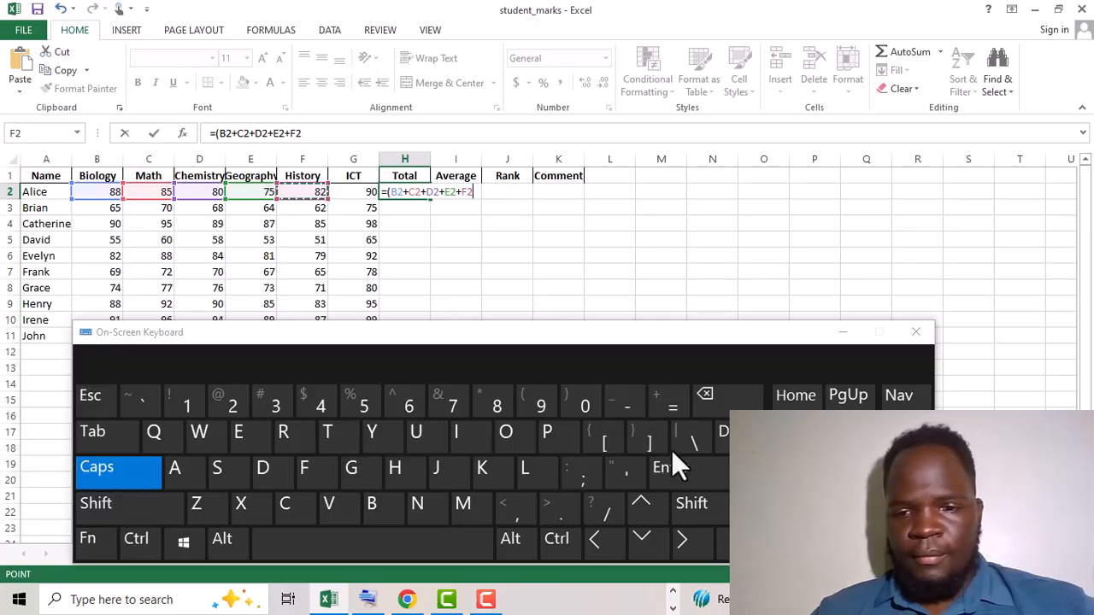
left_click(707, 506)
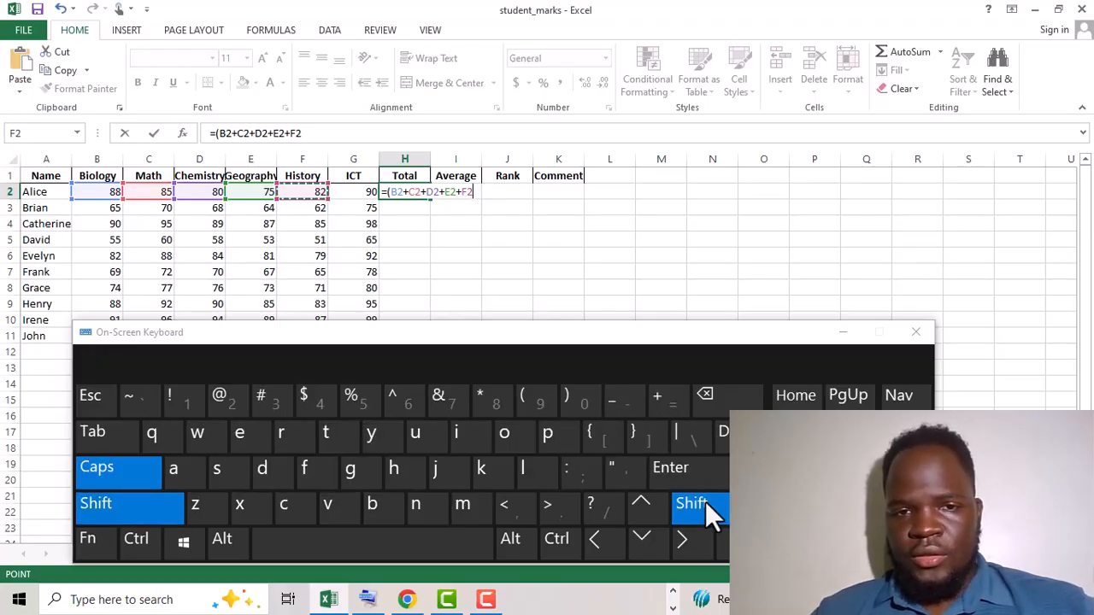
left_click(665, 401)
left_click(364, 193)
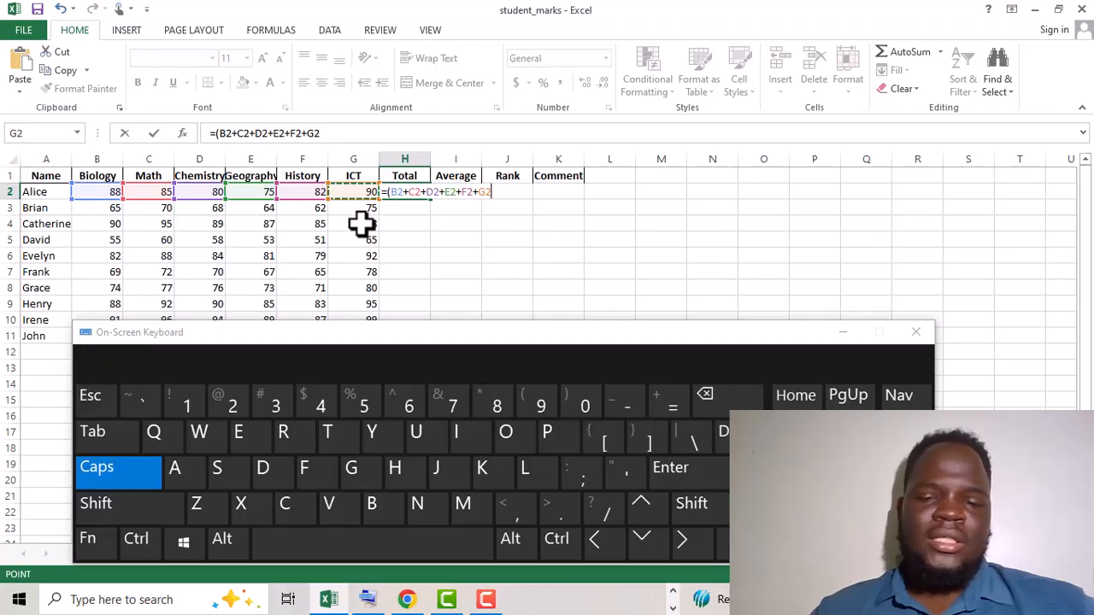
type(")")
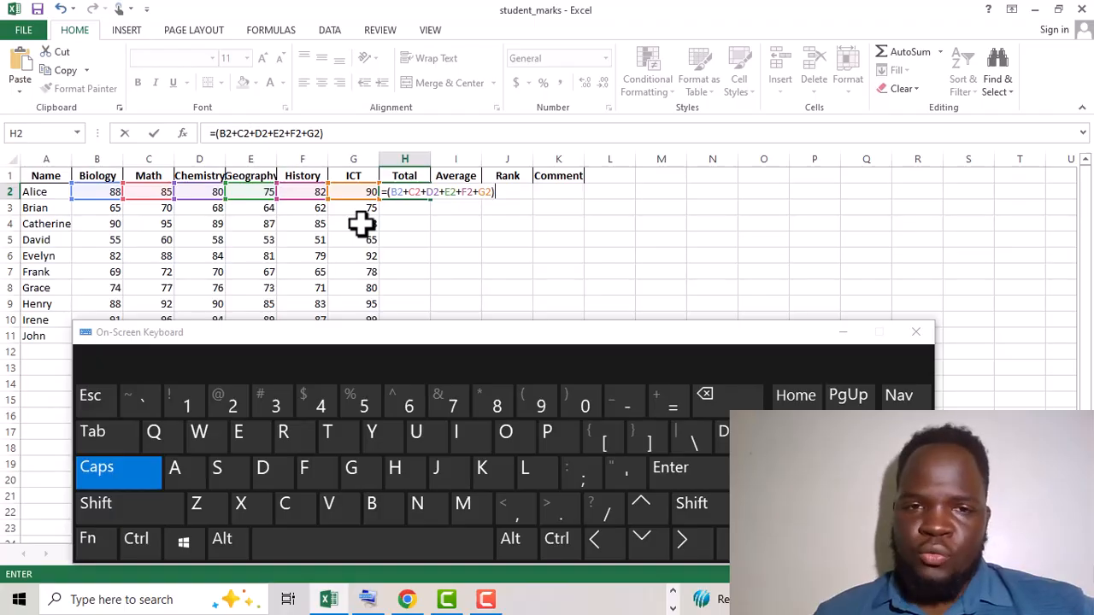
key("Return")
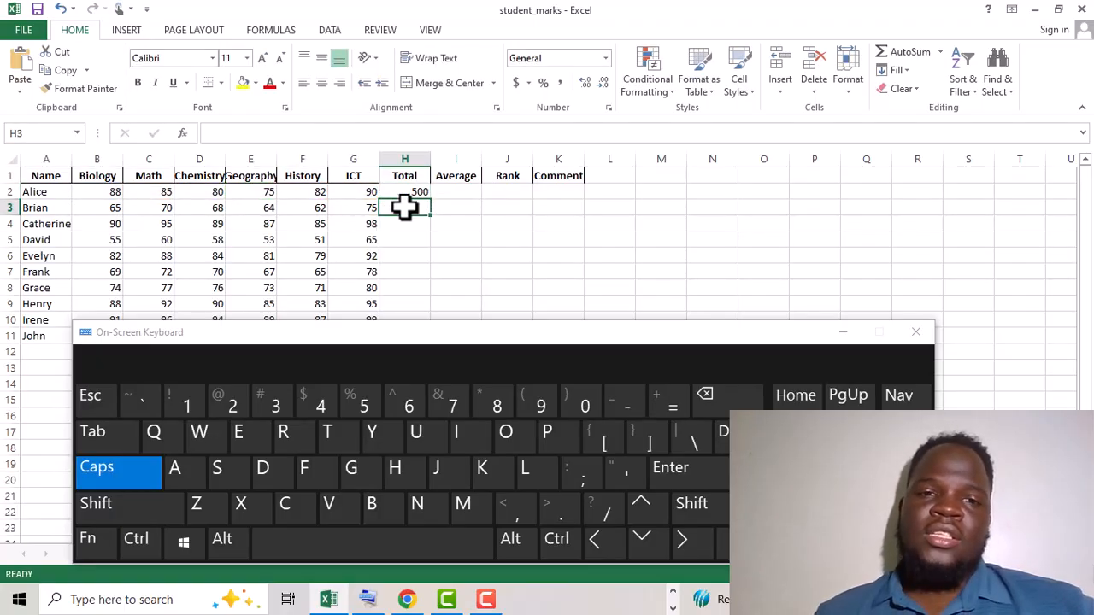
- Move the on-screen keyboard below the student data and fill the addition formula from H2 down through H11
left_click_drag(495, 330, 490, 444)
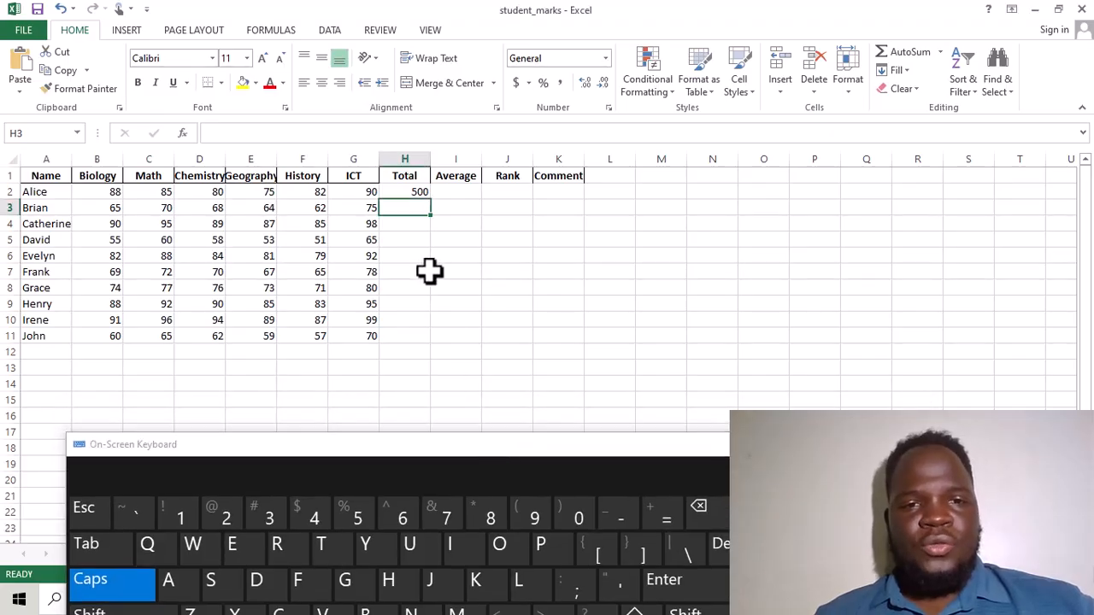
left_click(417, 193)
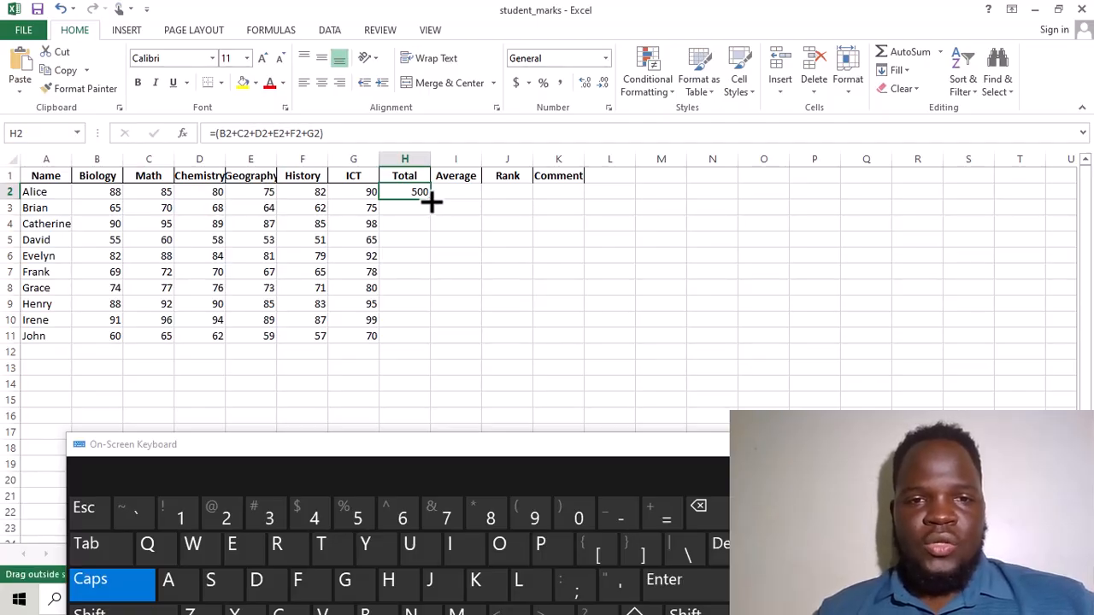
double_click(430, 199)
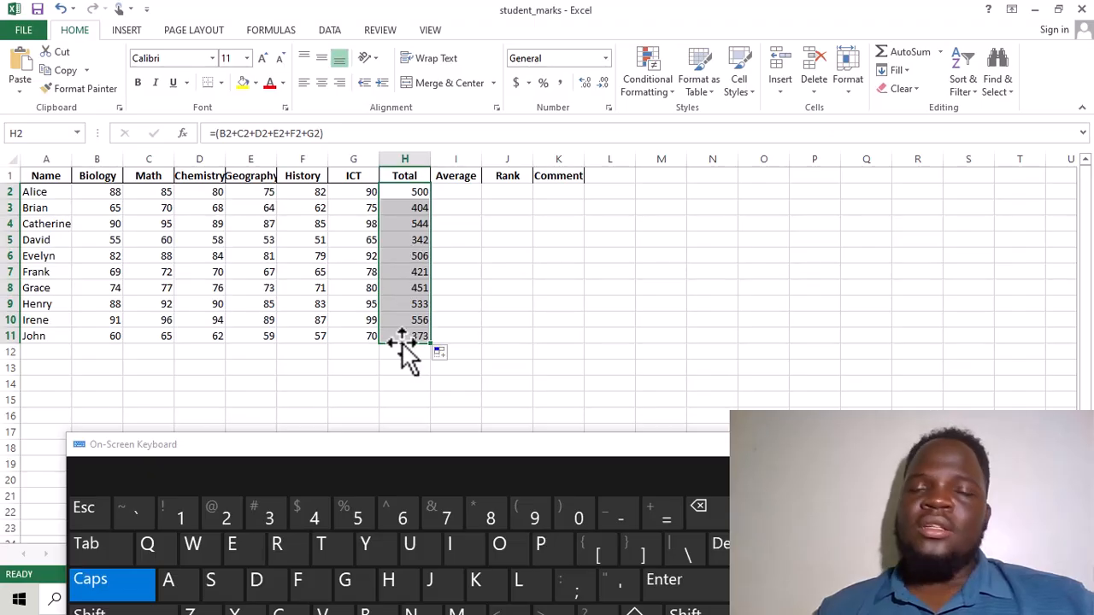
- Enter =(H2/6) in I2 to average the first student's marks, raising the on-screen keyboard to reach the division sign
left_click(456, 194)
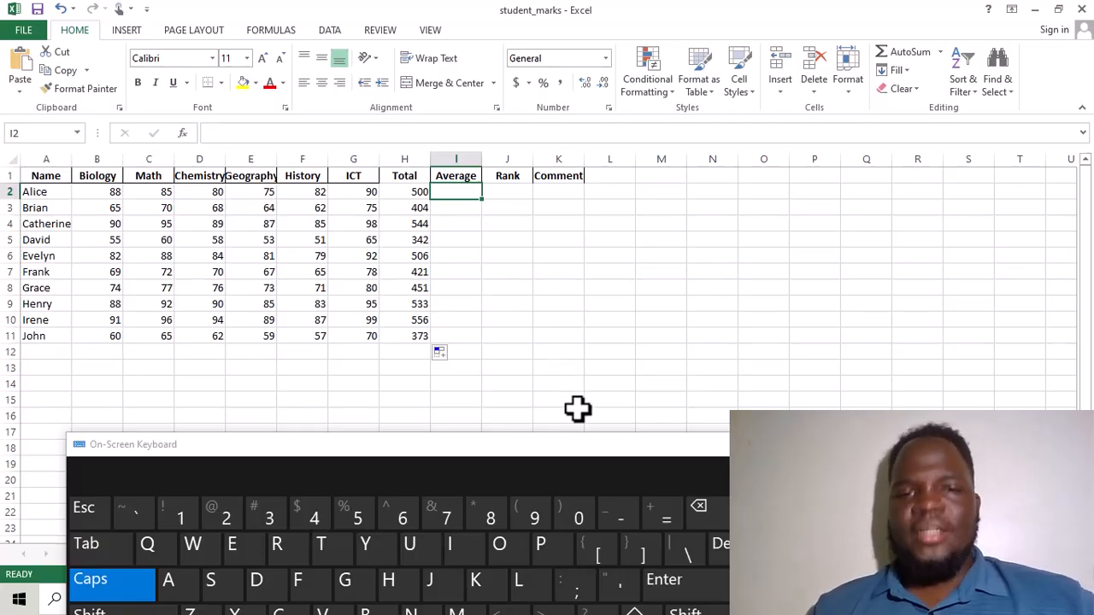
left_click(660, 517)
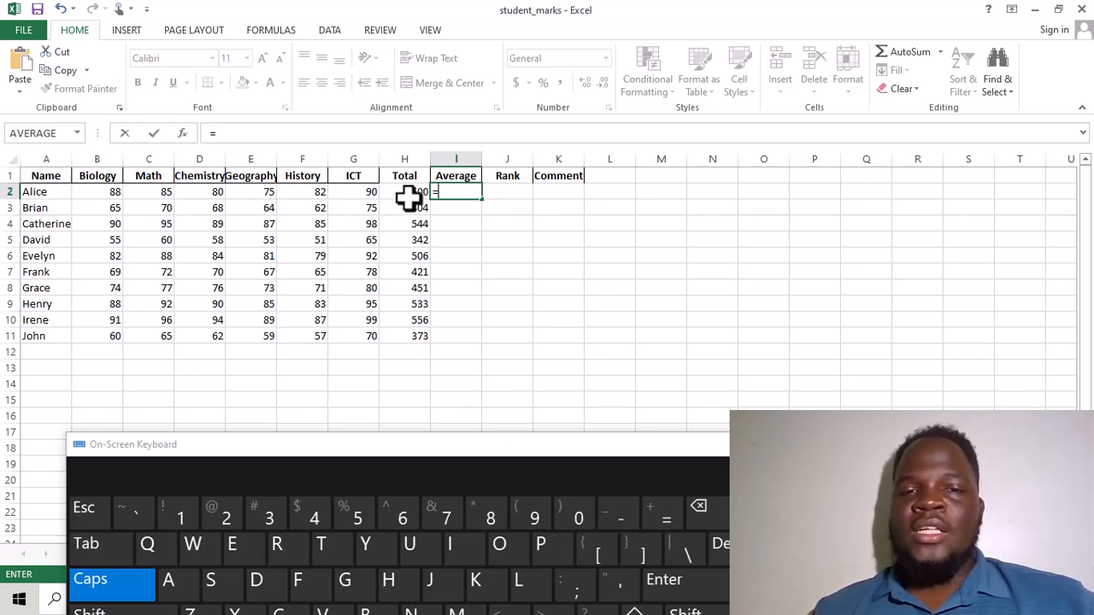
key("shift")
type("(")
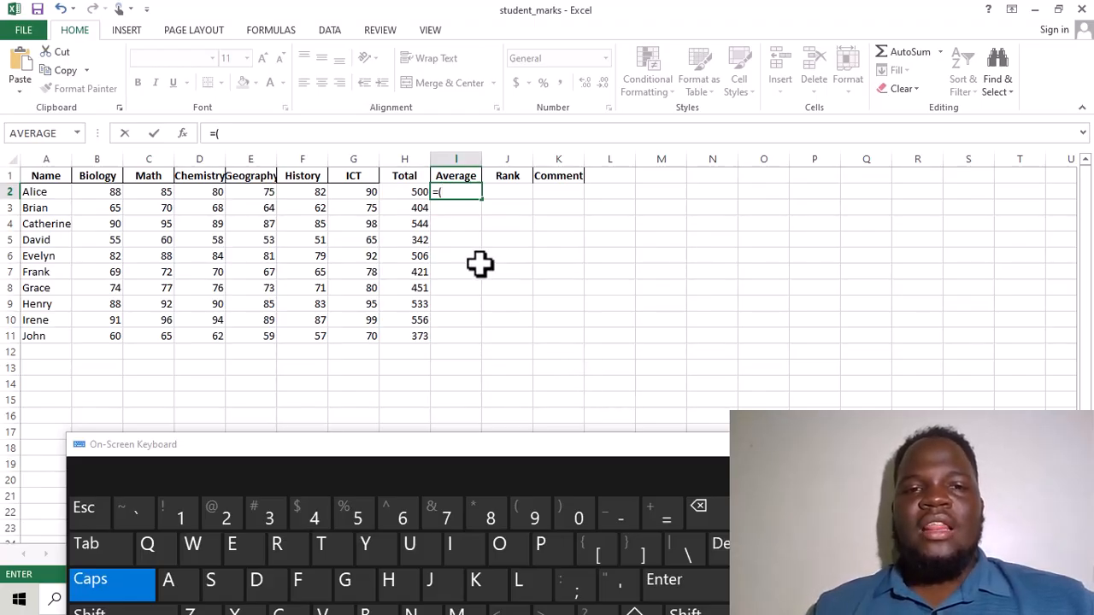
left_click(406, 193)
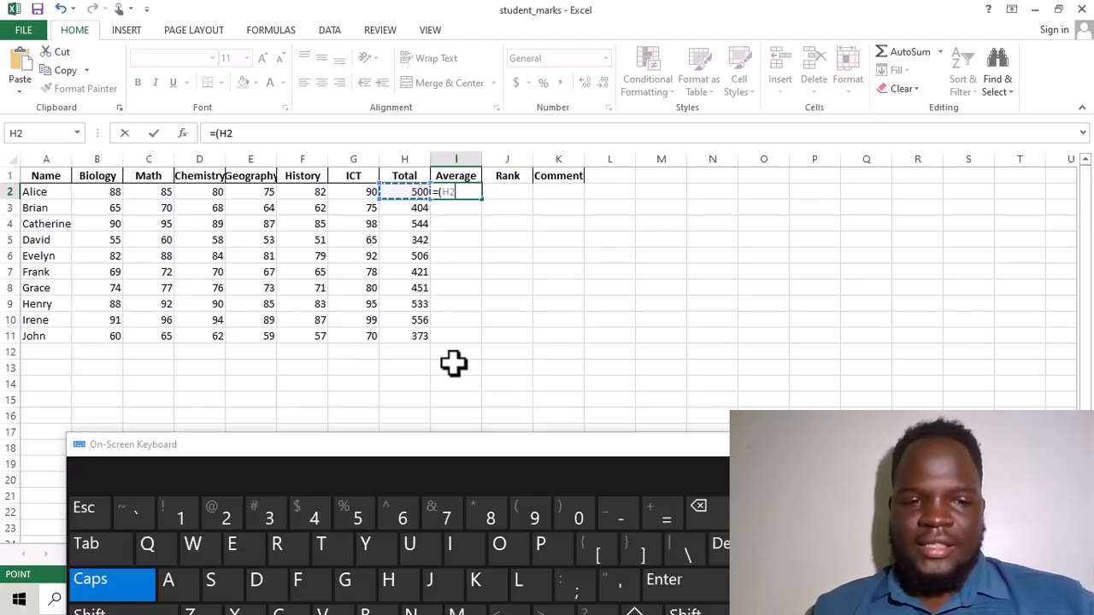
left_click_drag(475, 441, 458, 373)
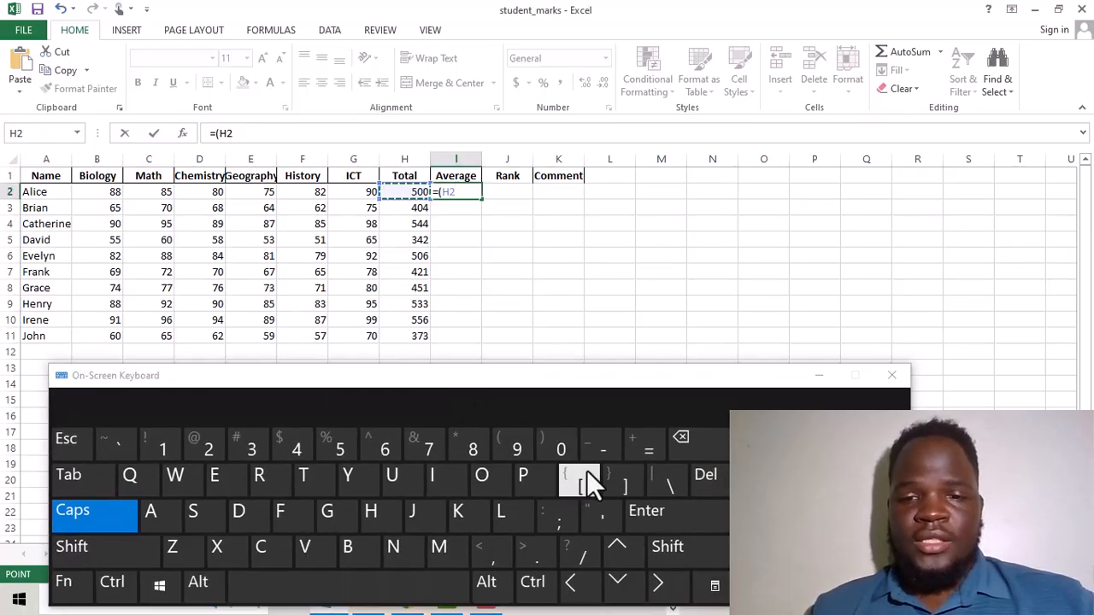
left_click(592, 555)
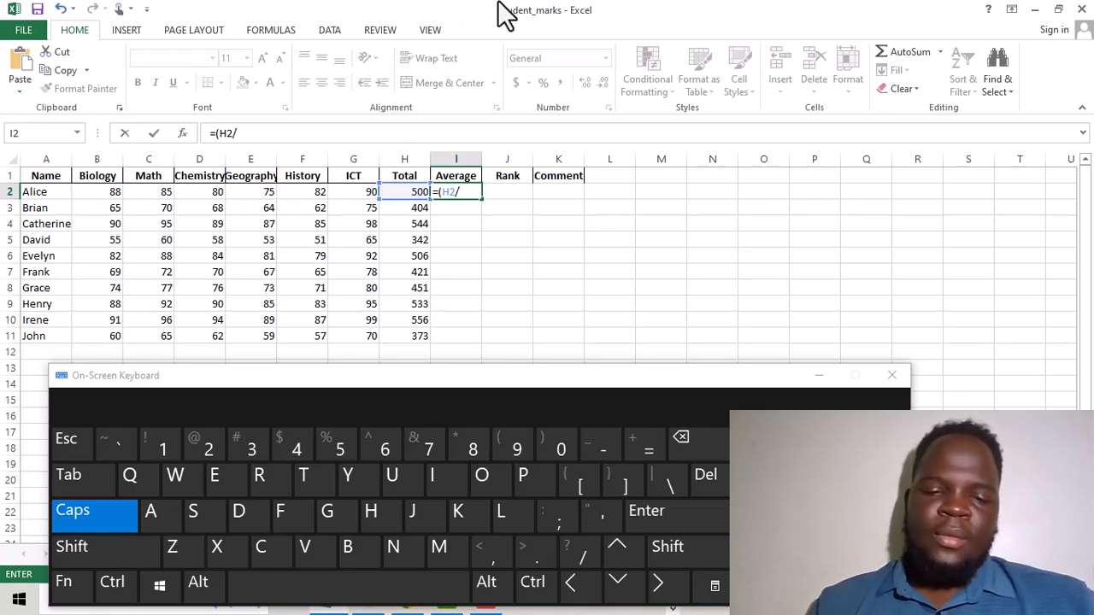
type("6")
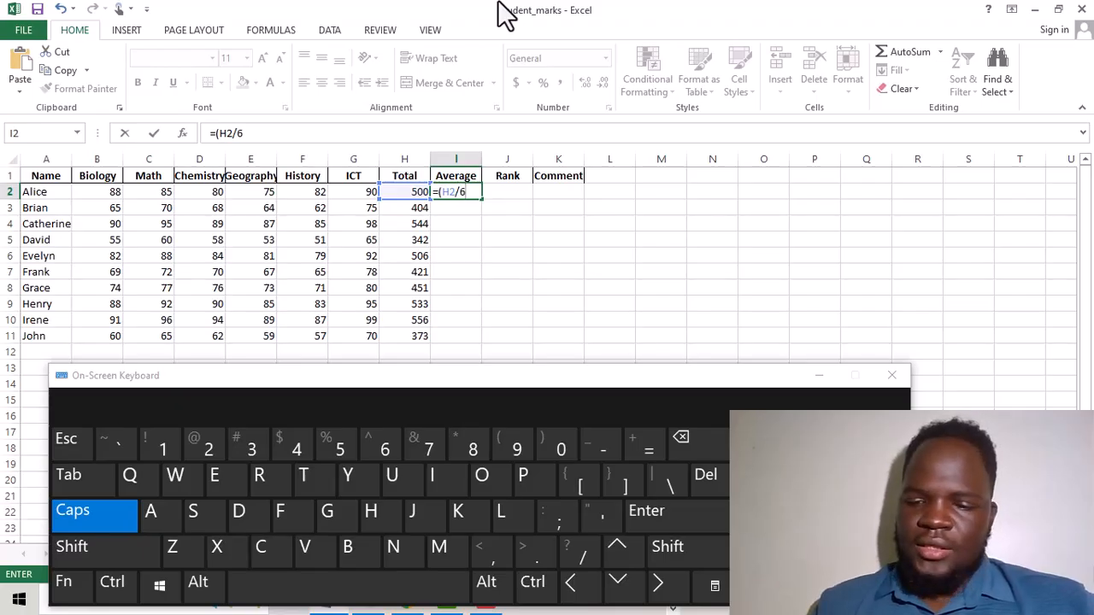
type(")")
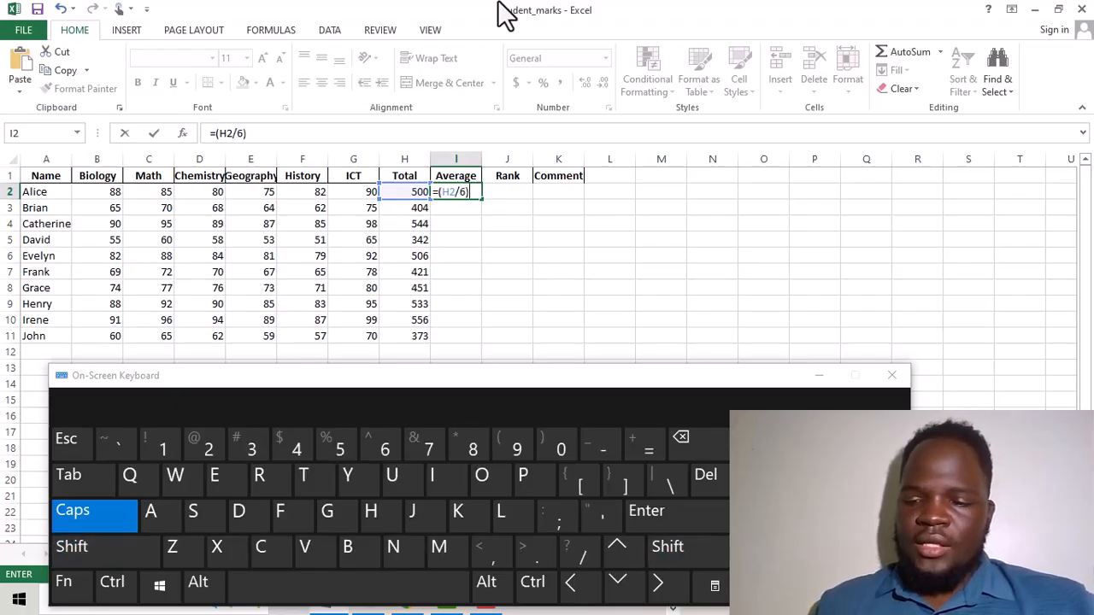
key("Return")
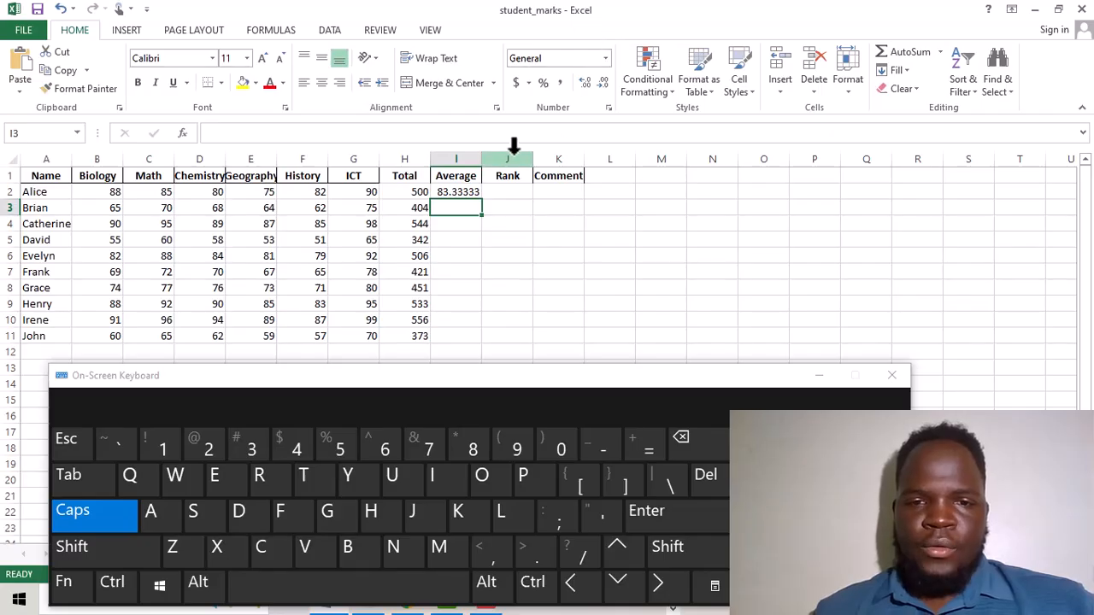
- Move the on-screen keyboard below the student data and fill the average formula from I2 down through I11
left_click_drag(475, 375, 460, 502)
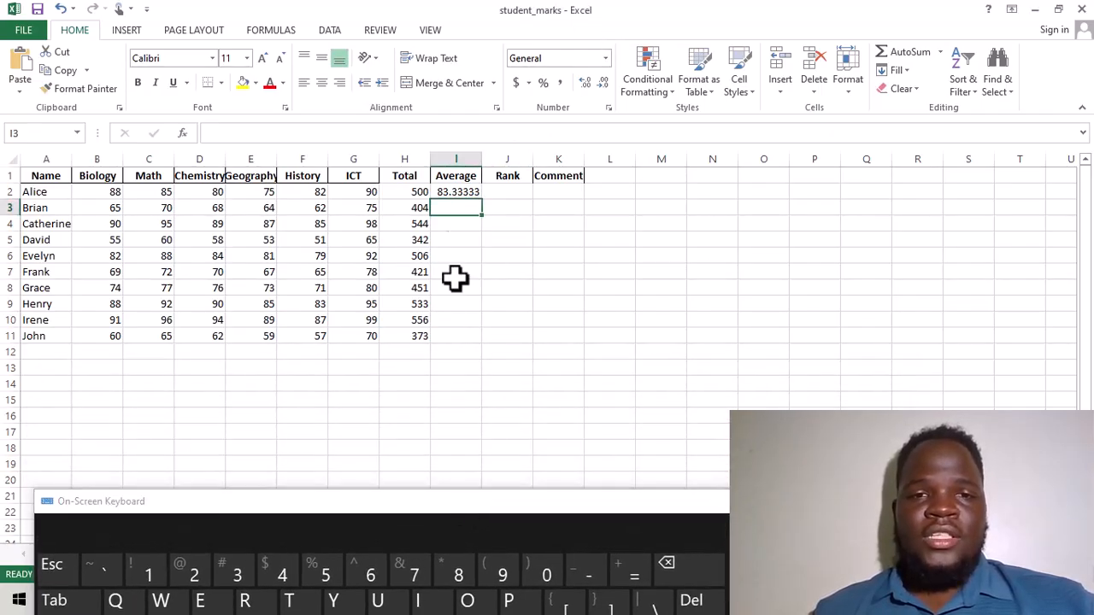
left_click(461, 193)
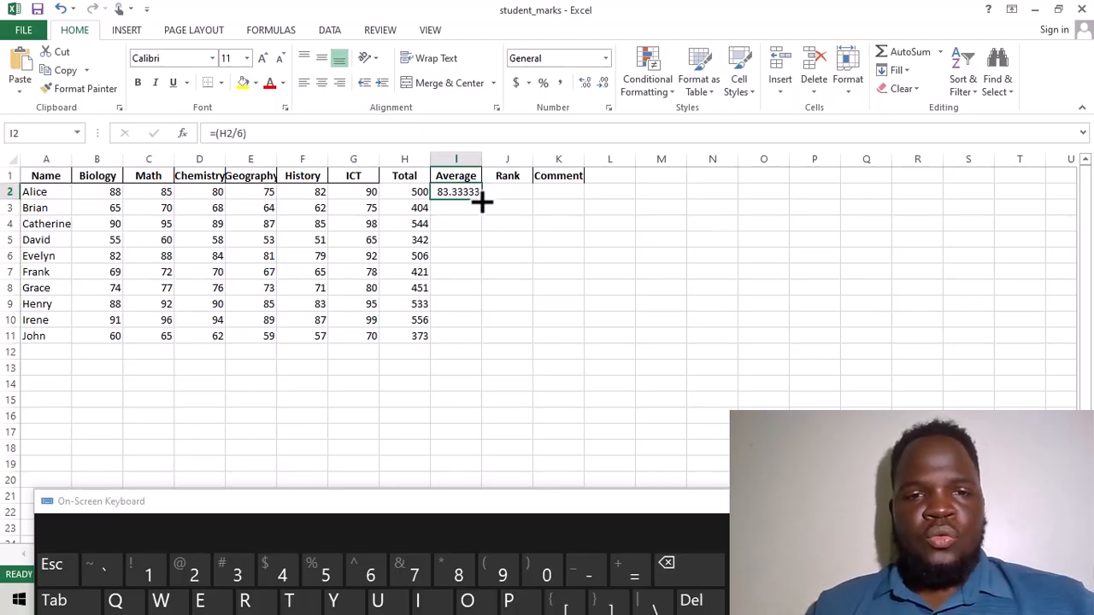
double_click(482, 199)
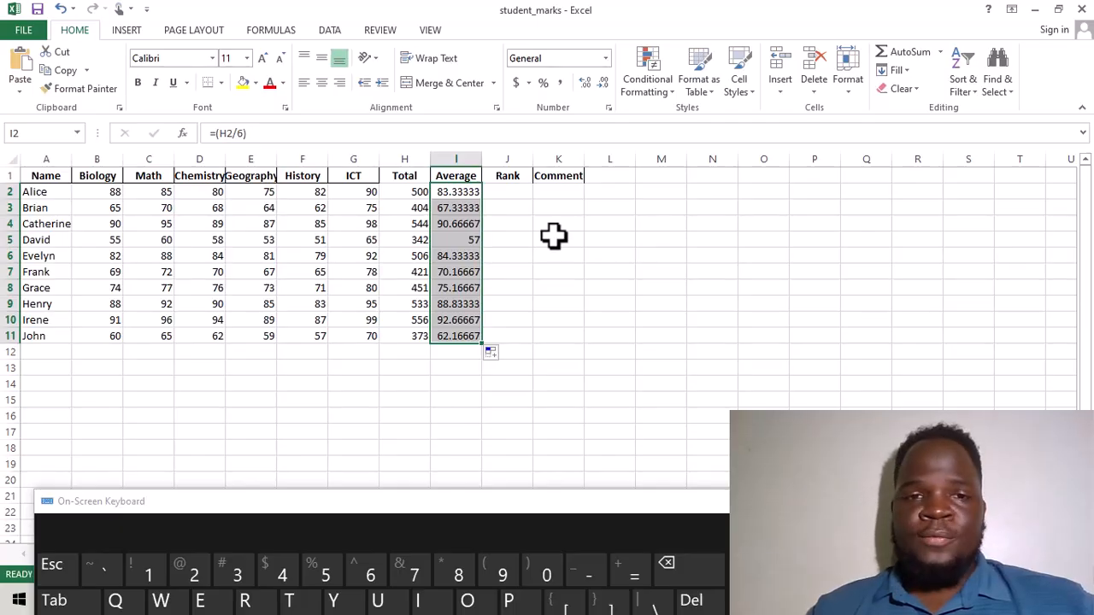
- Clear all the averages in I2 through I11, raising the on-screen keyboard to reach its delete key
key("BackSpace")
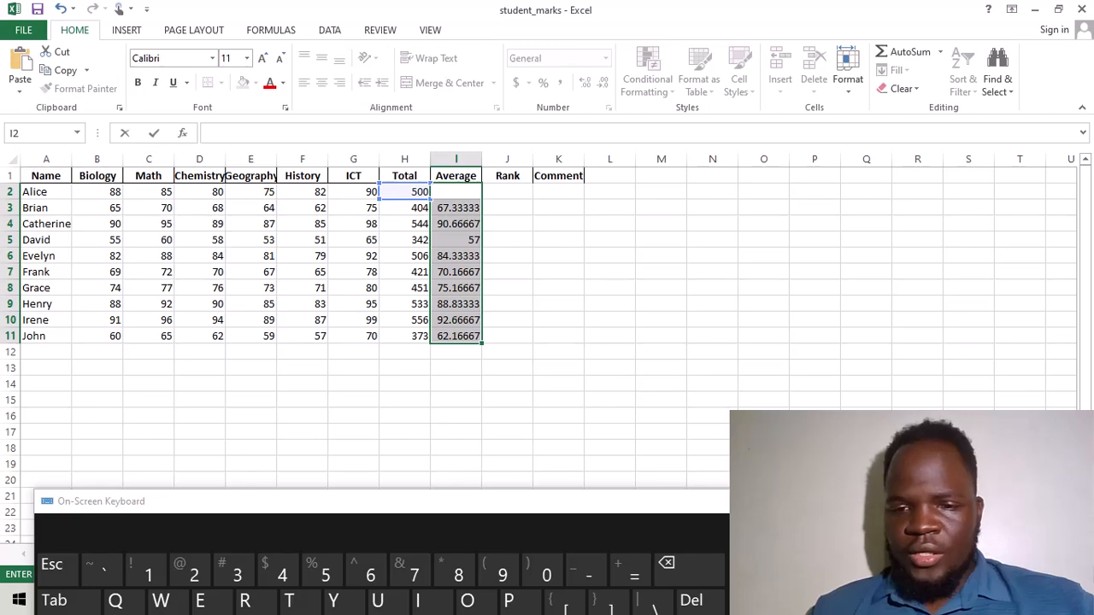
left_click_drag(723, 501, 710, 421)
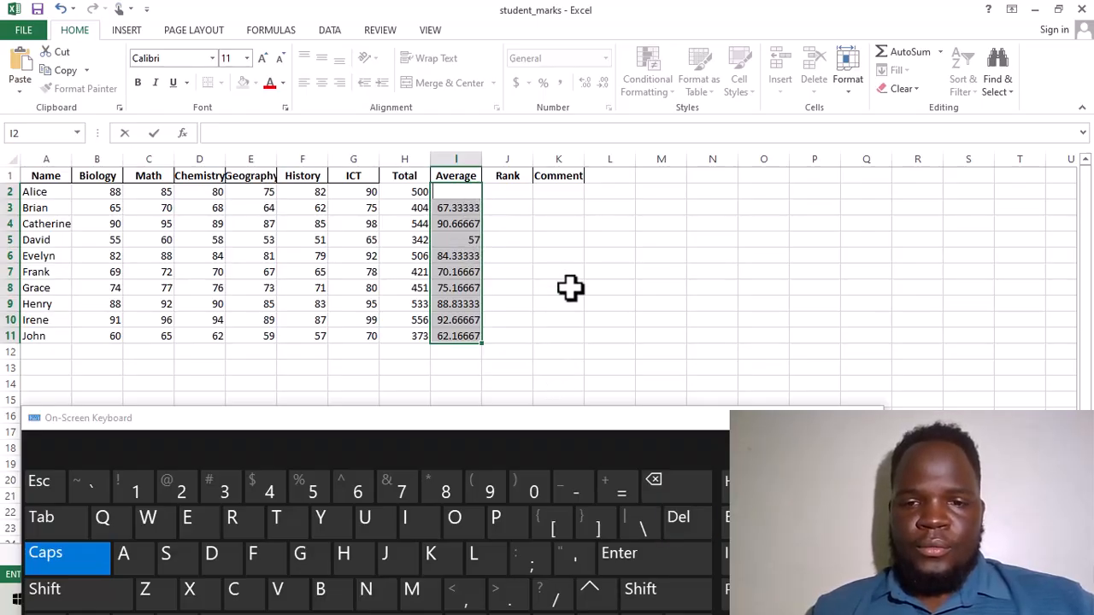
left_click(446, 197)
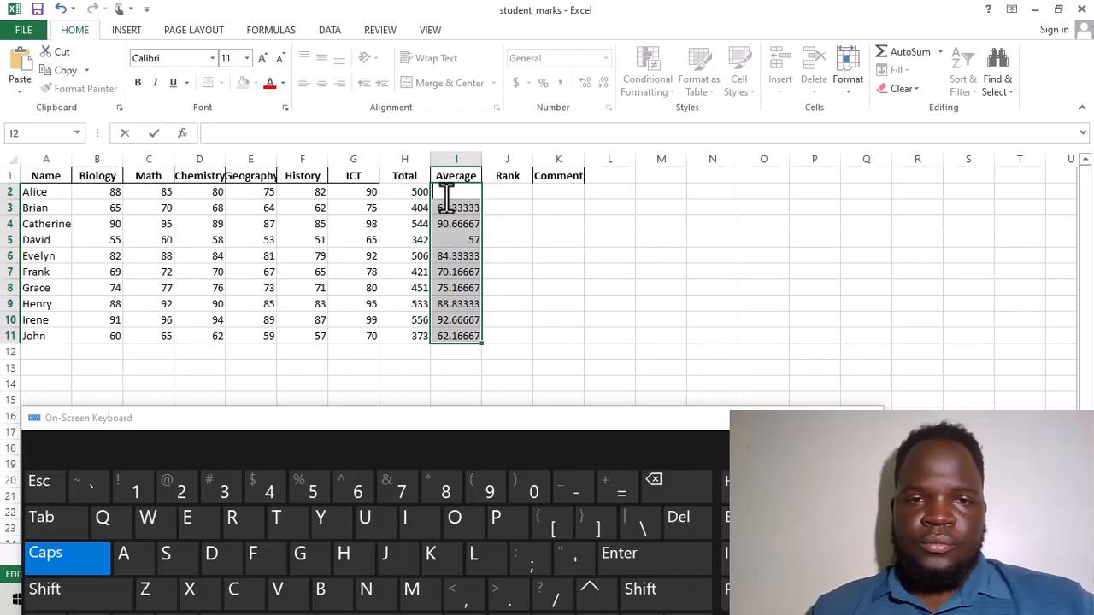
left_click(464, 206)
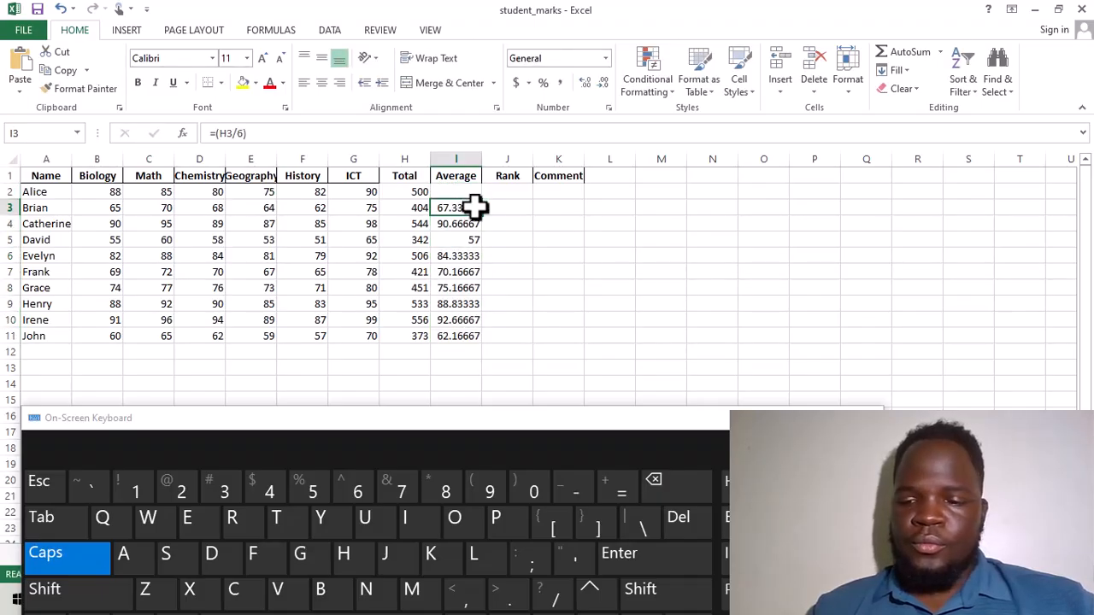
left_click(684, 521)
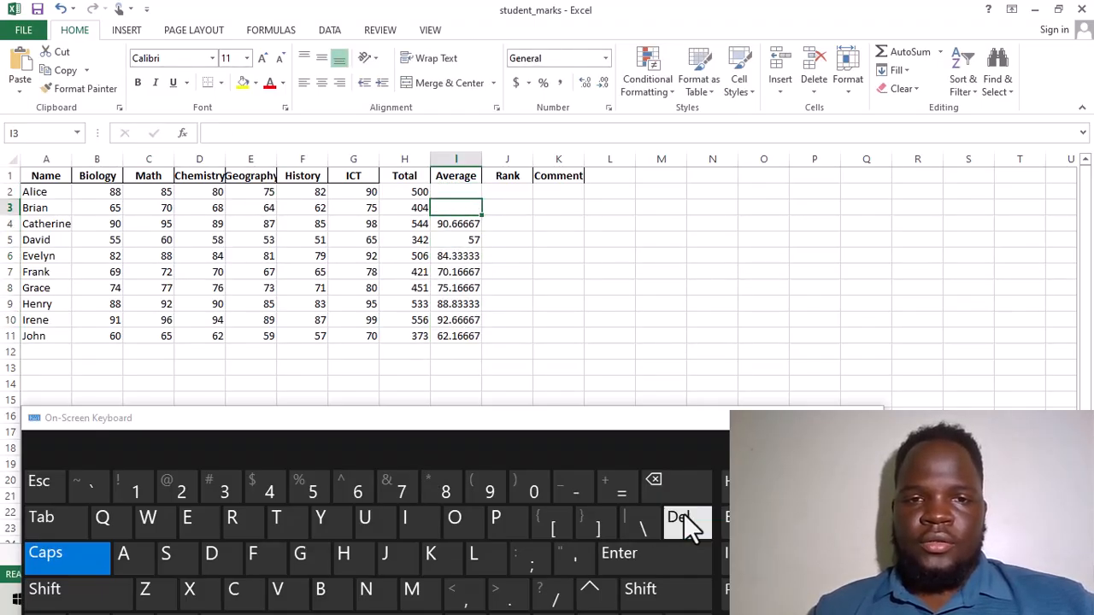
left_click(467, 223)
left_click_drag(467, 223, 454, 330)
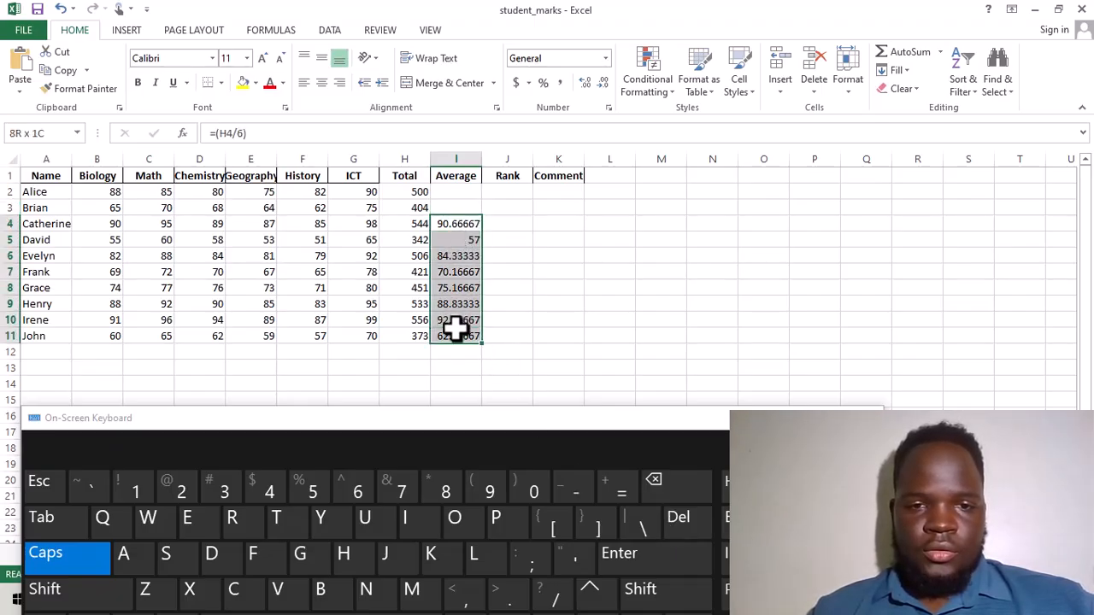
left_click(678, 520)
- Enter =AVERAGE(B2:G2) in I2 for the first student's marks and fill it down through I11
left_click(459, 197)
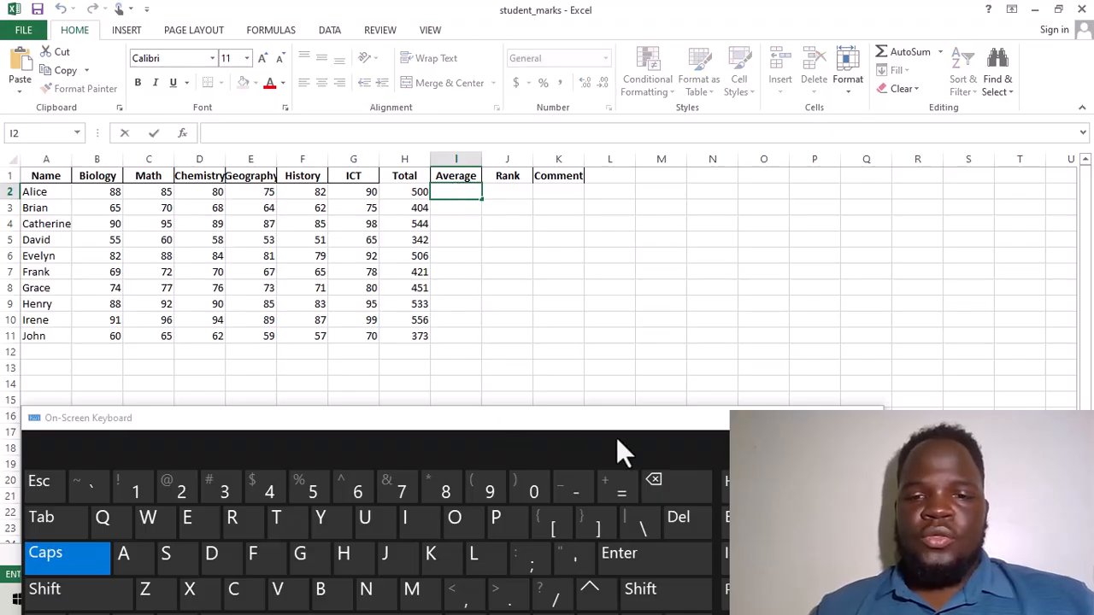
left_click(614, 493)
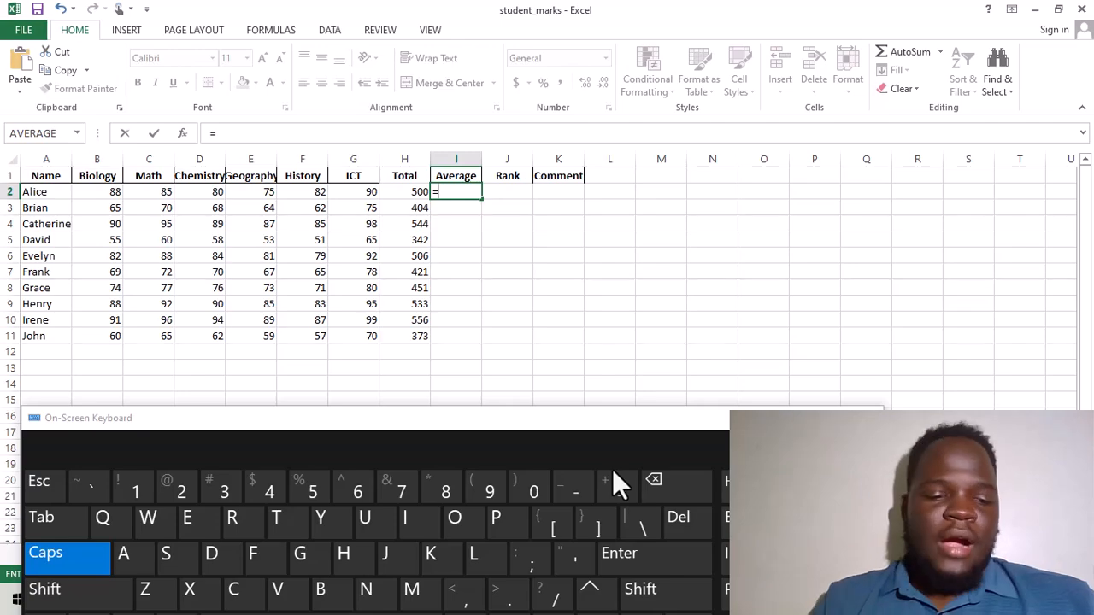
type("AVE")
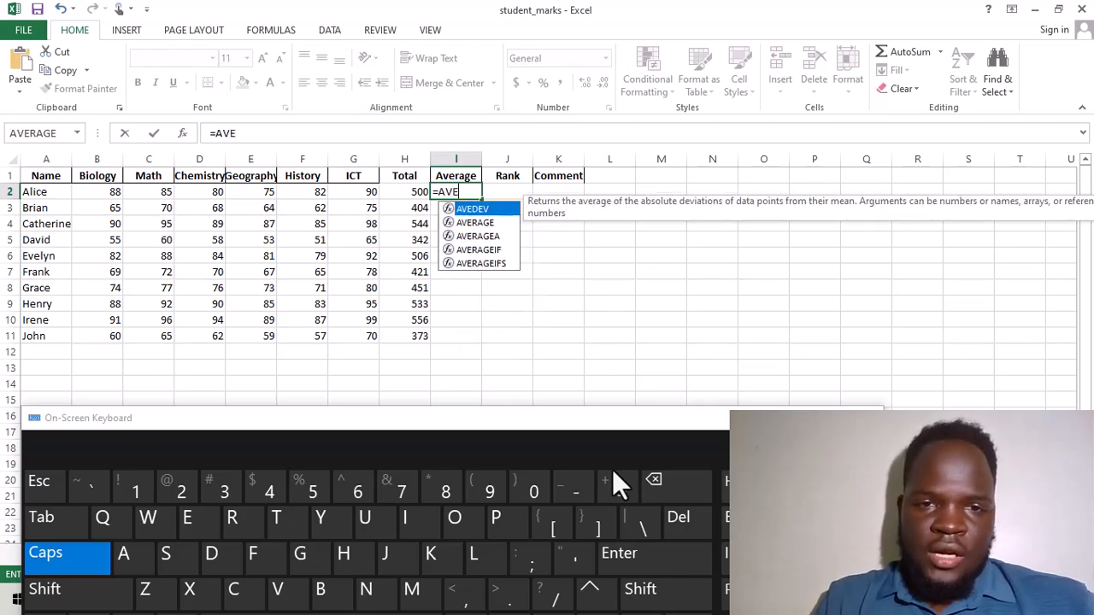
double_click(480, 222)
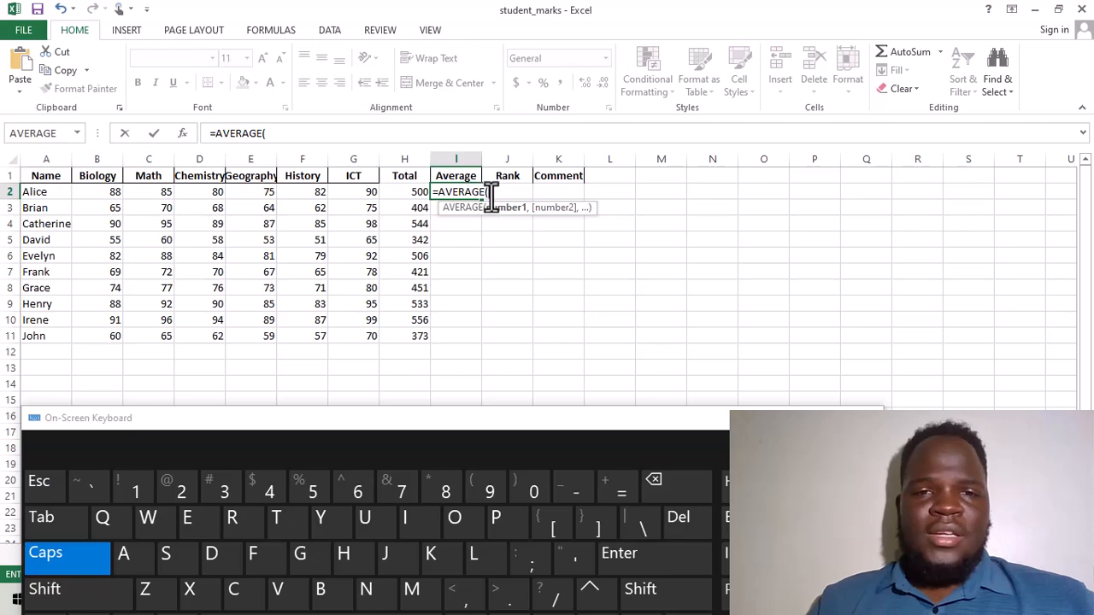
left_click(103, 193)
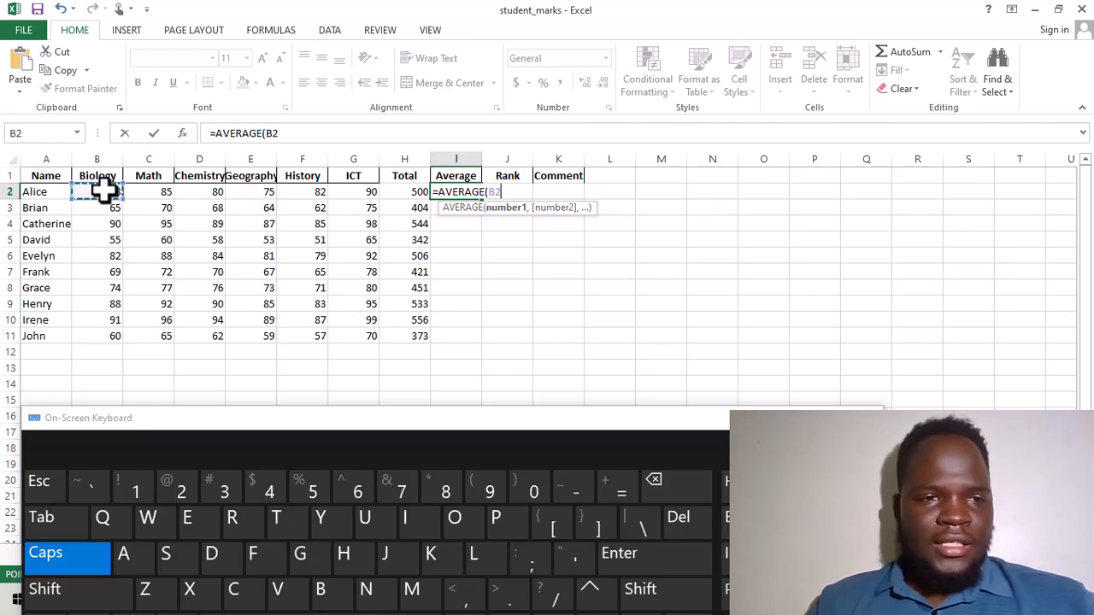
left_click_drag(122, 192, 349, 191)
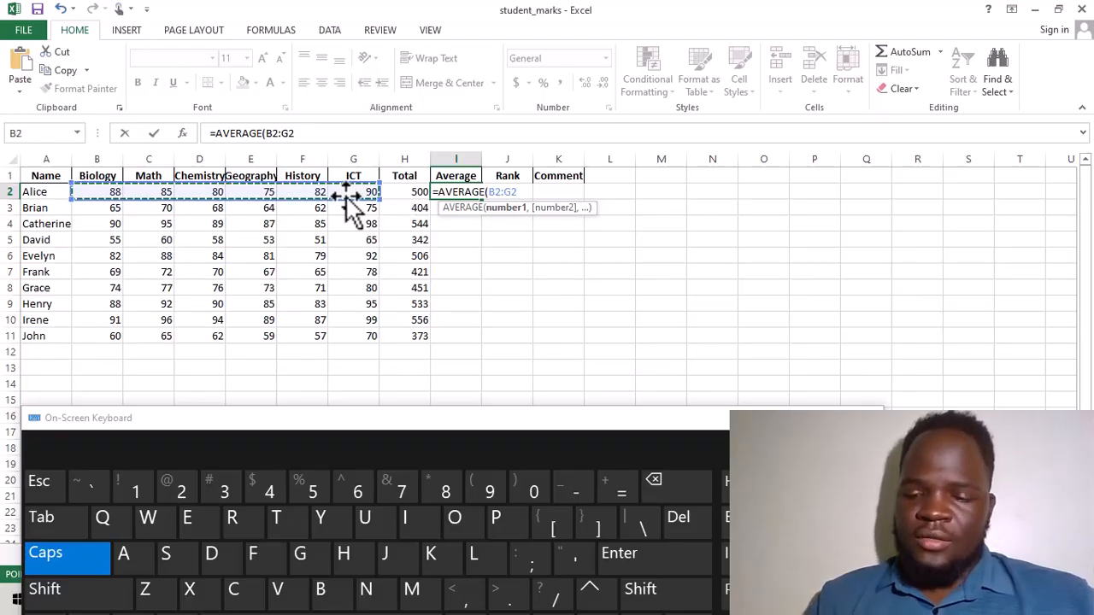
key("shift")
type(")")
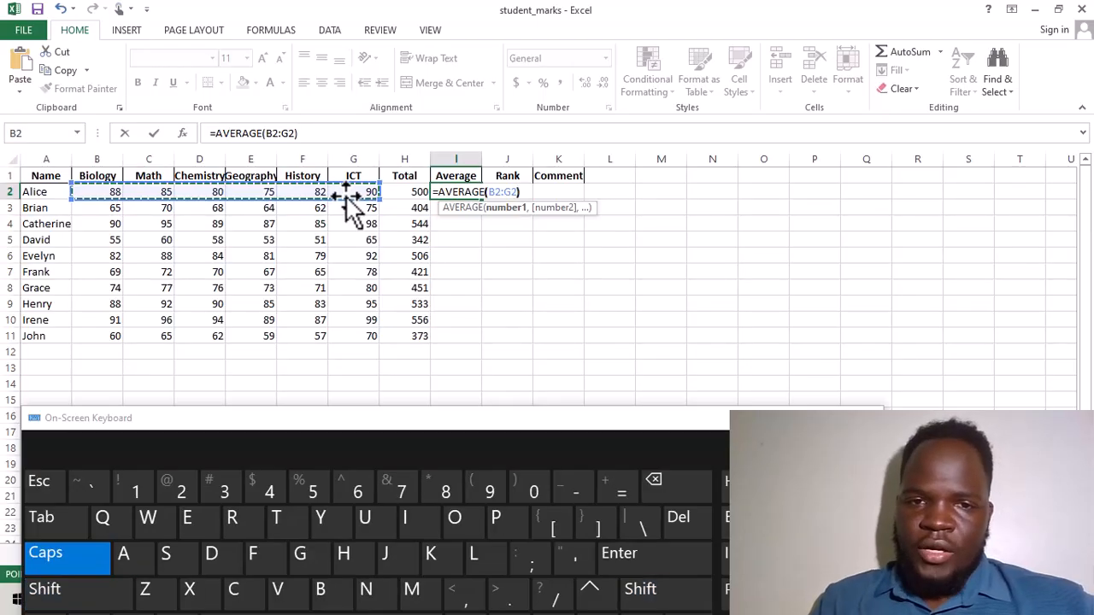
key("Return")
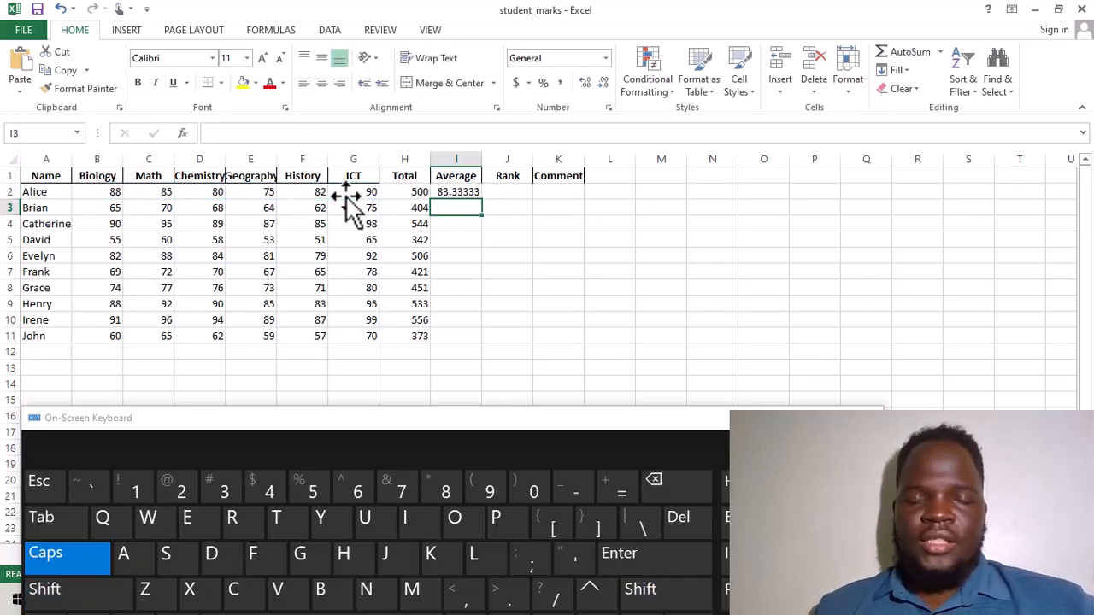
left_click(470, 191)
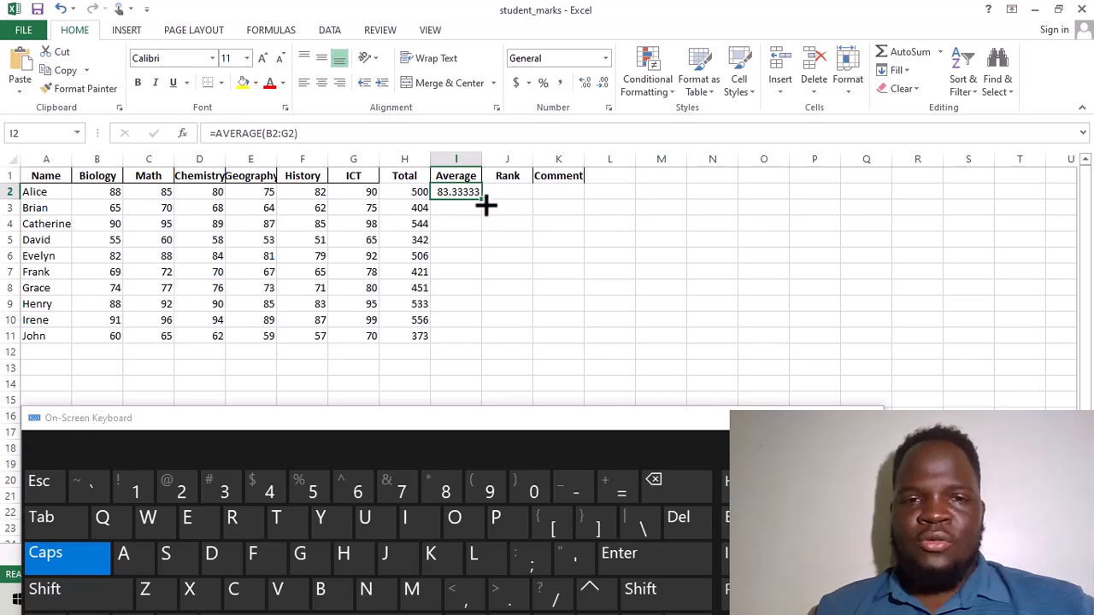
double_click(485, 205)
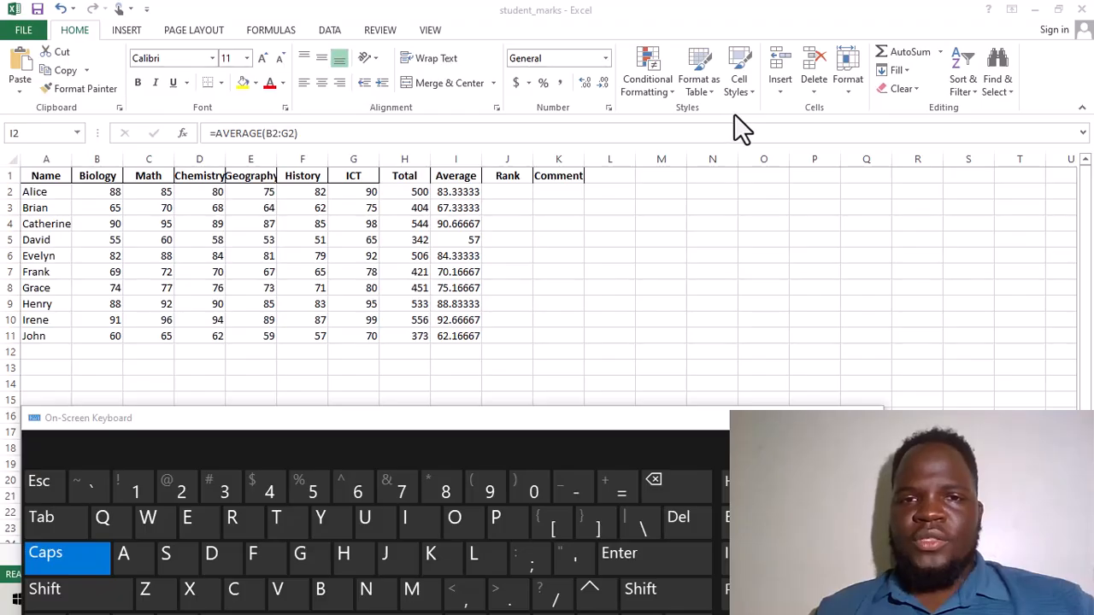
- Minimize the on-screen keyboard and look through the number format options for the averages in I2:I11, keeping General
left_click(609, 108)
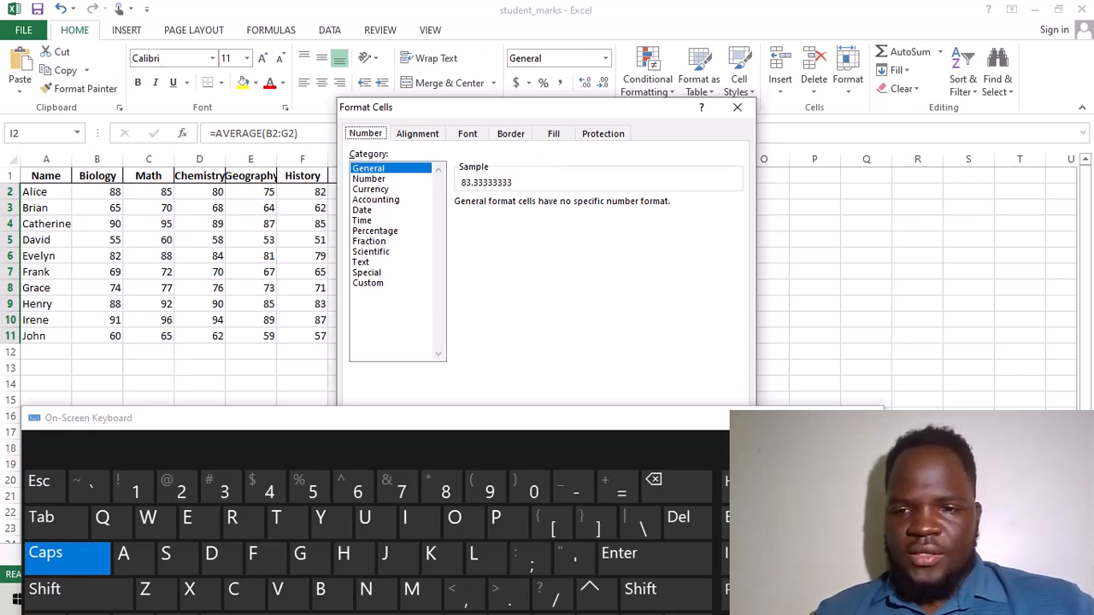
left_click(793, 418)
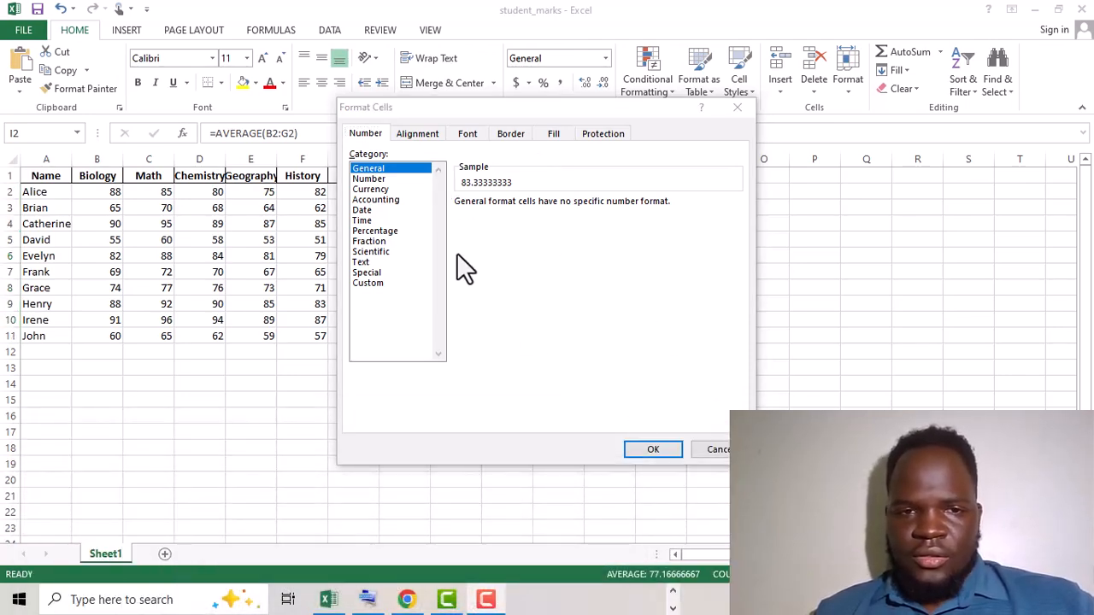
double_click(407, 168)
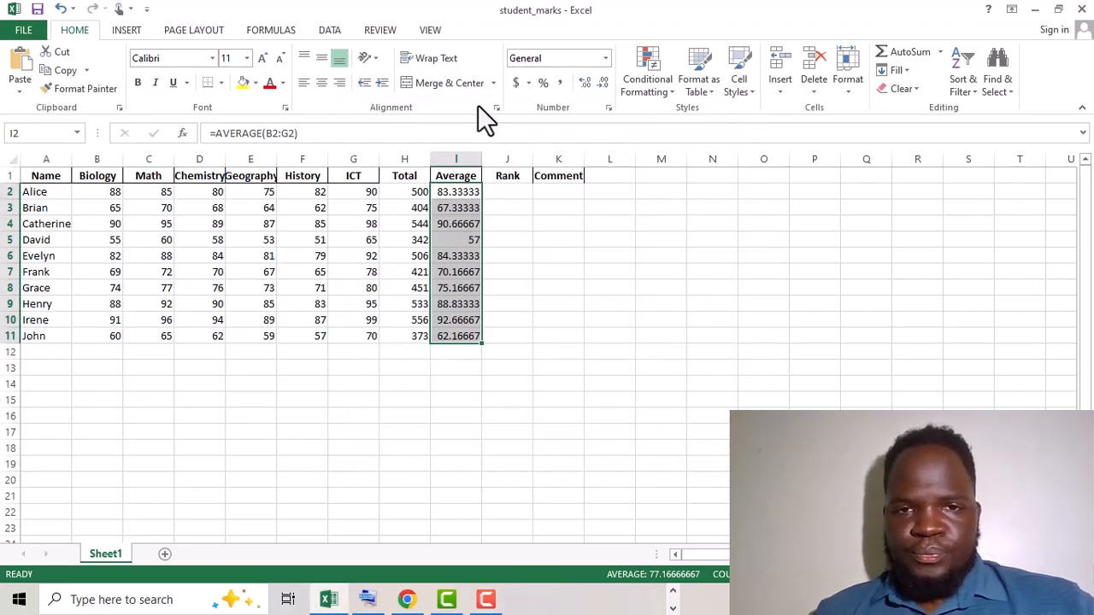
left_click(606, 57)
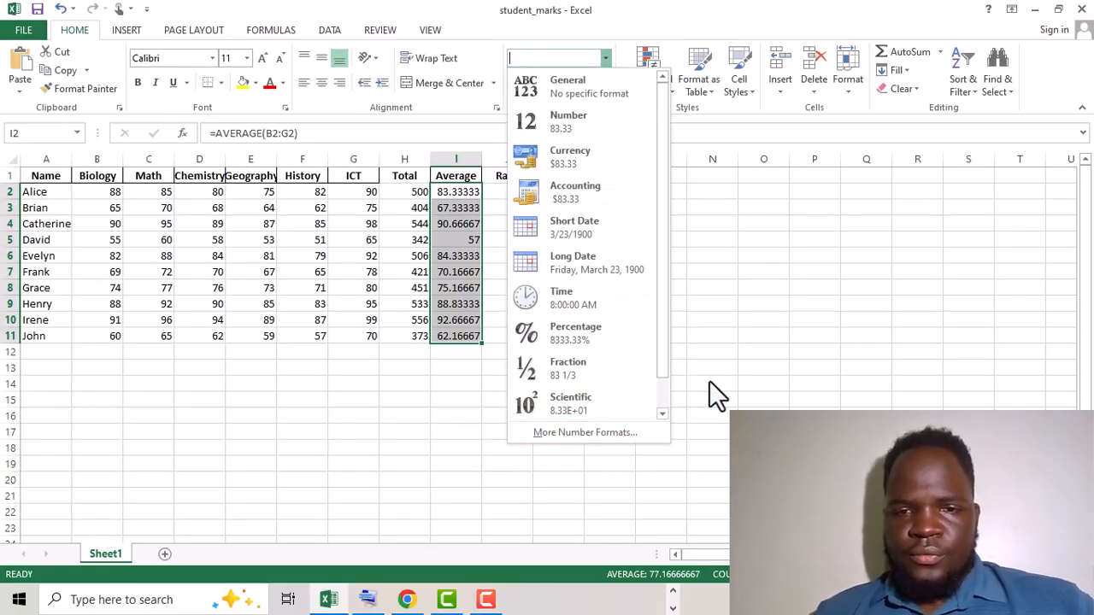
left_click(1092, 134)
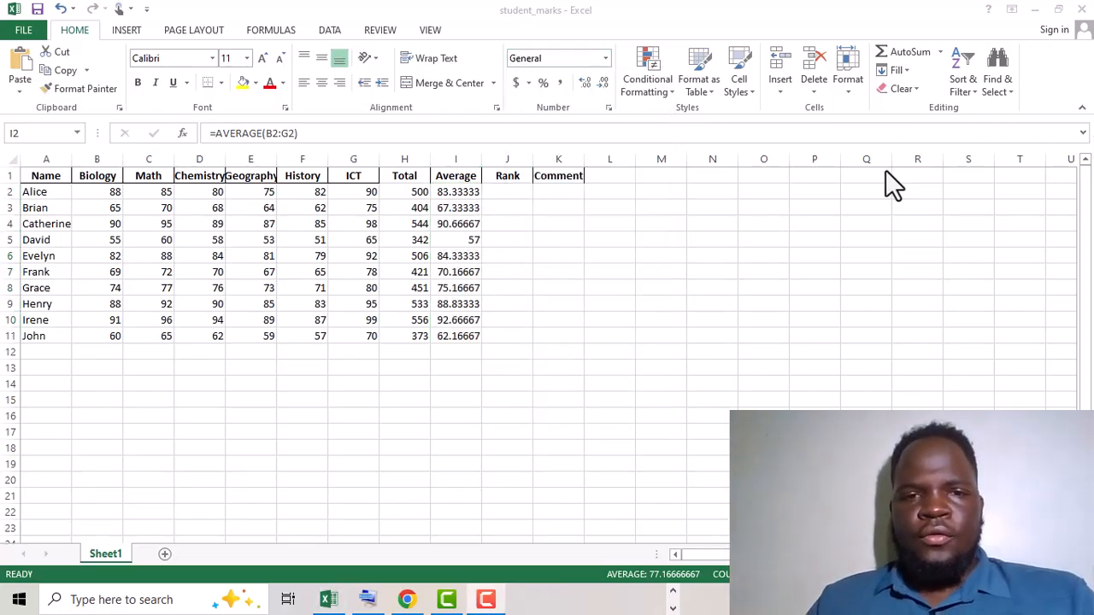
- Format the averages in I2:I11 as whole numbers with the custom number format 0
left_click(466, 187)
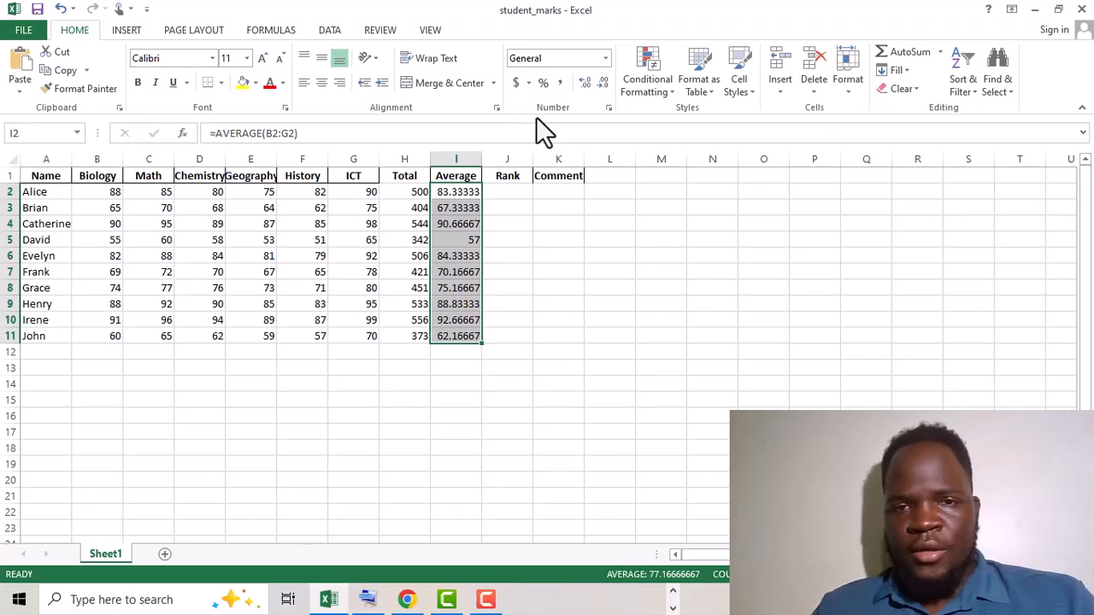
left_click(608, 109)
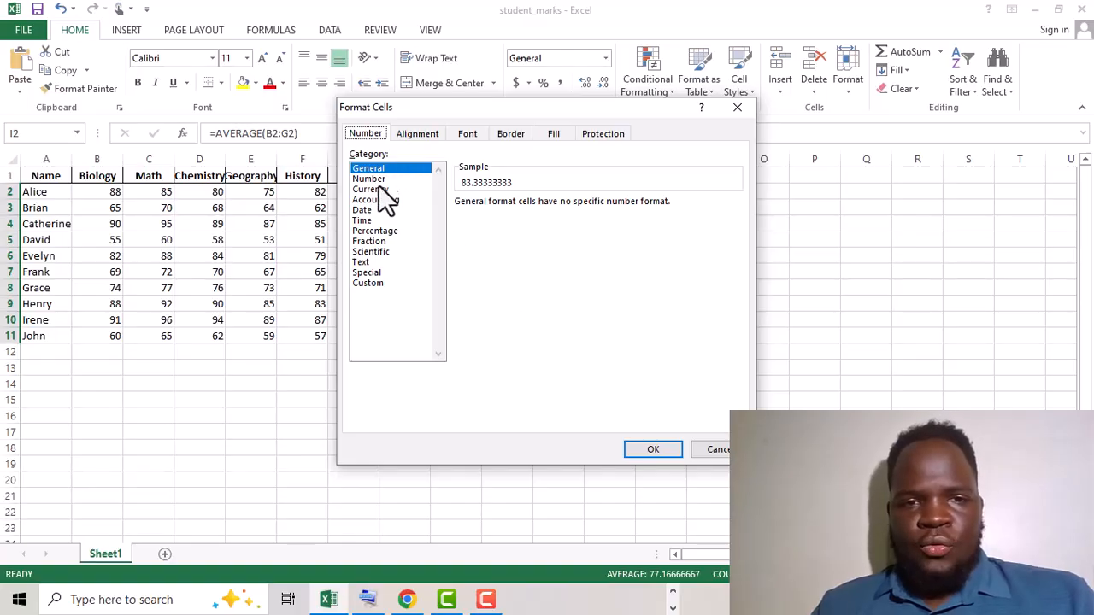
left_click(372, 283)
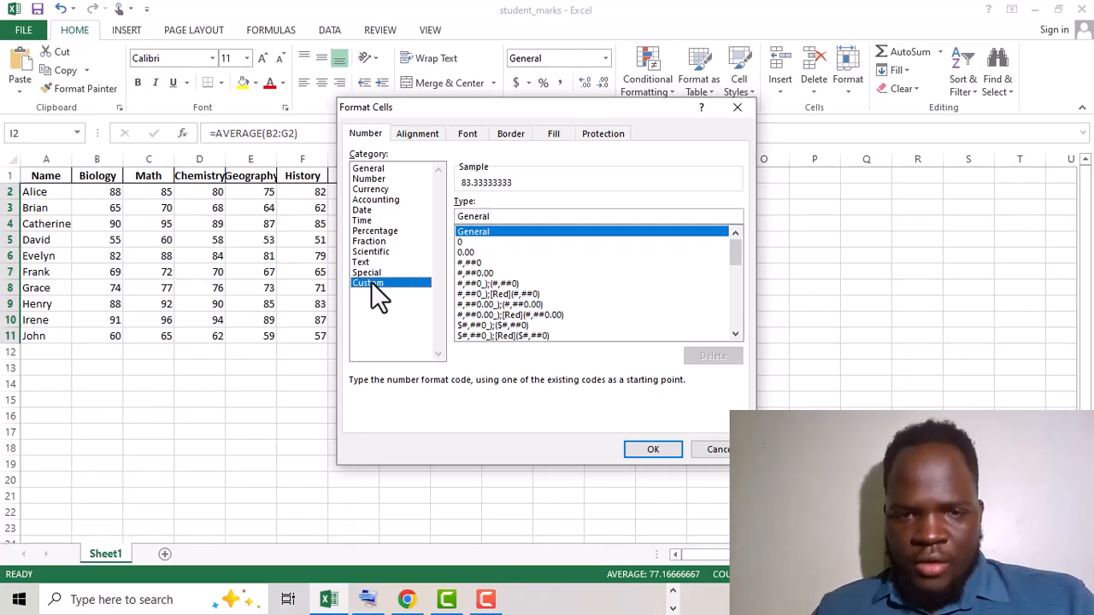
left_click(462, 243)
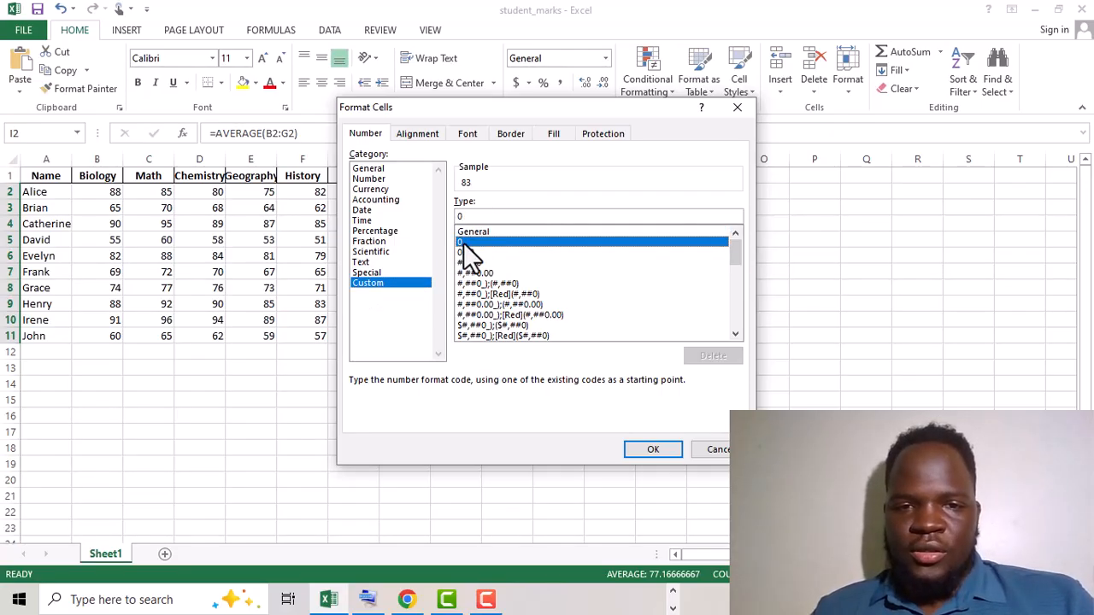
left_click(671, 446)
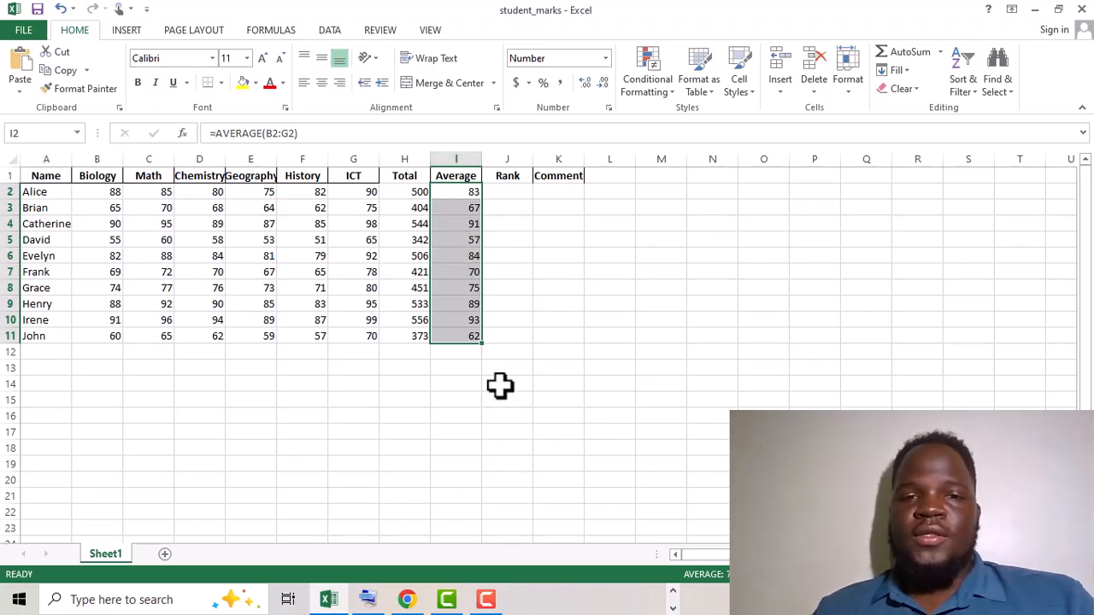
- Begin a =RANK( formula in J2, bringing up the on-screen keyboard for the entry and hiding it again
left_click(515, 194)
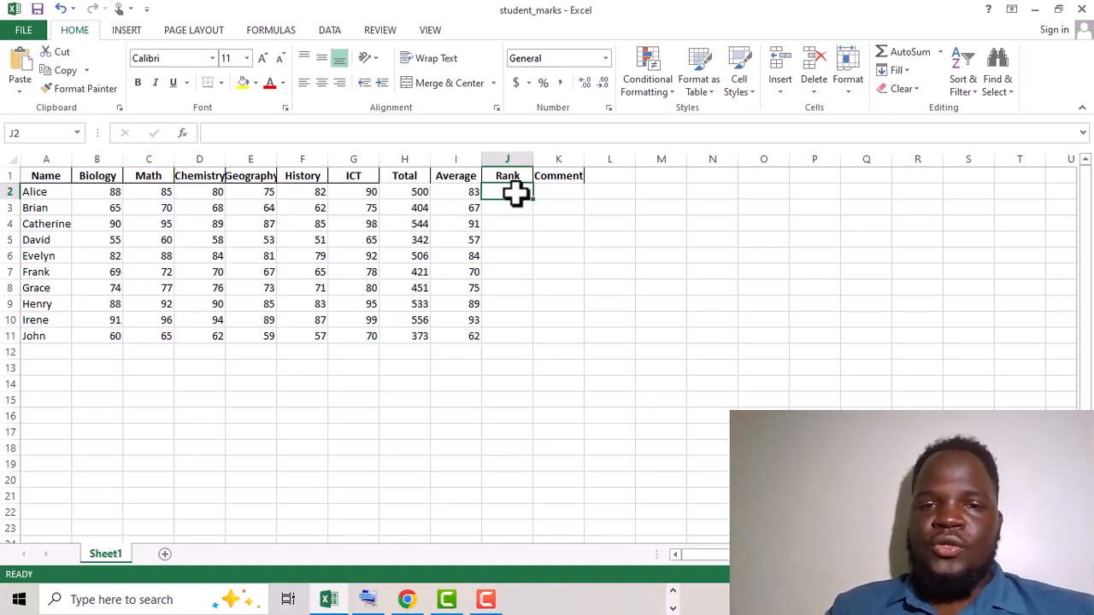
left_click(370, 601)
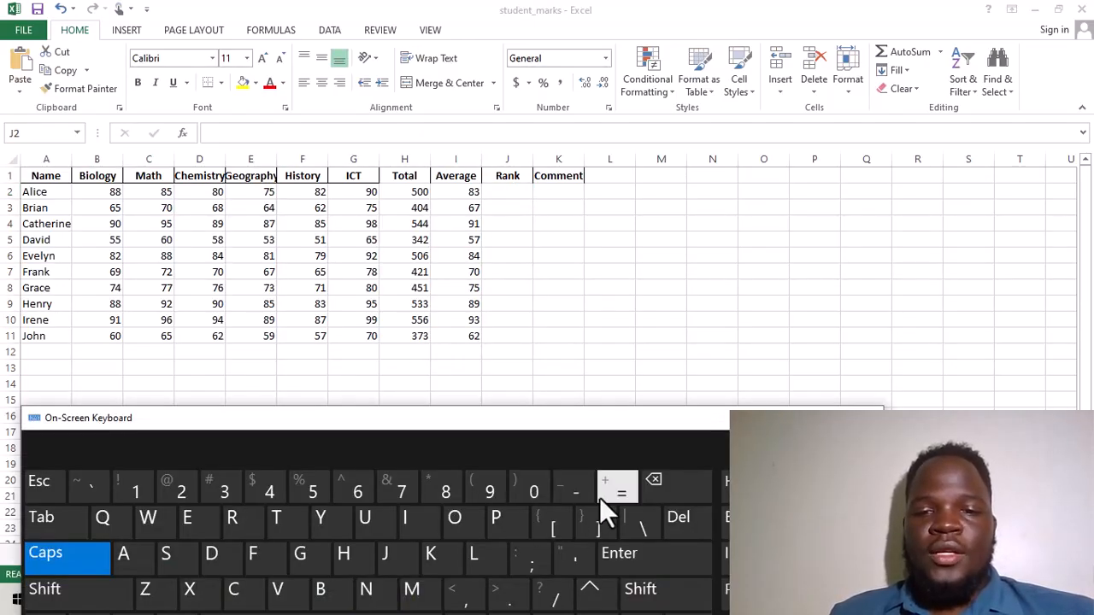
left_click(511, 191)
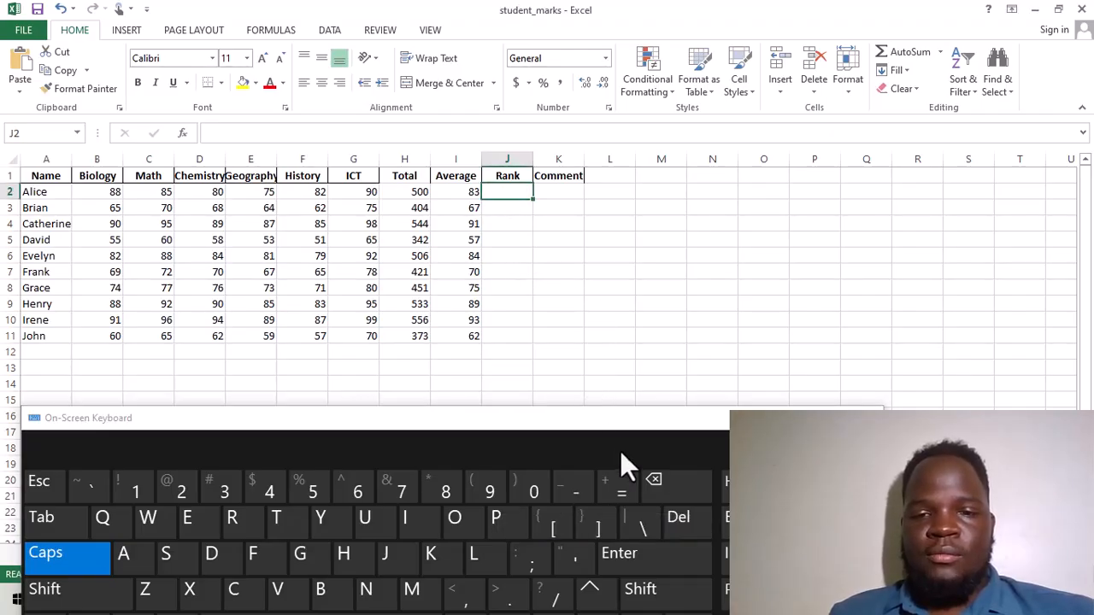
left_click(623, 486)
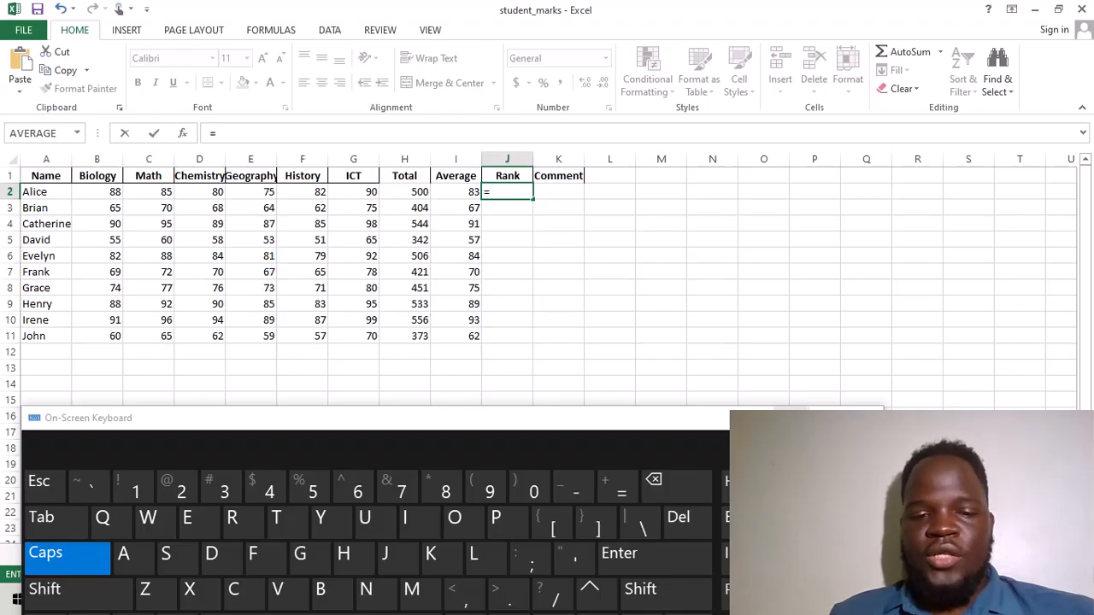
type("RANK")
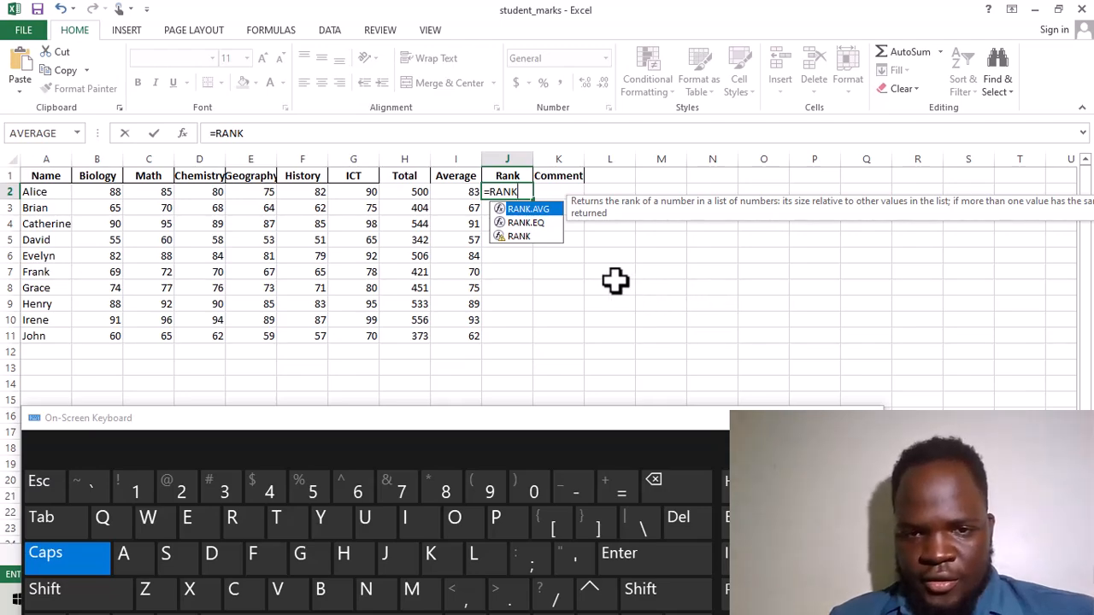
left_click(526, 237)
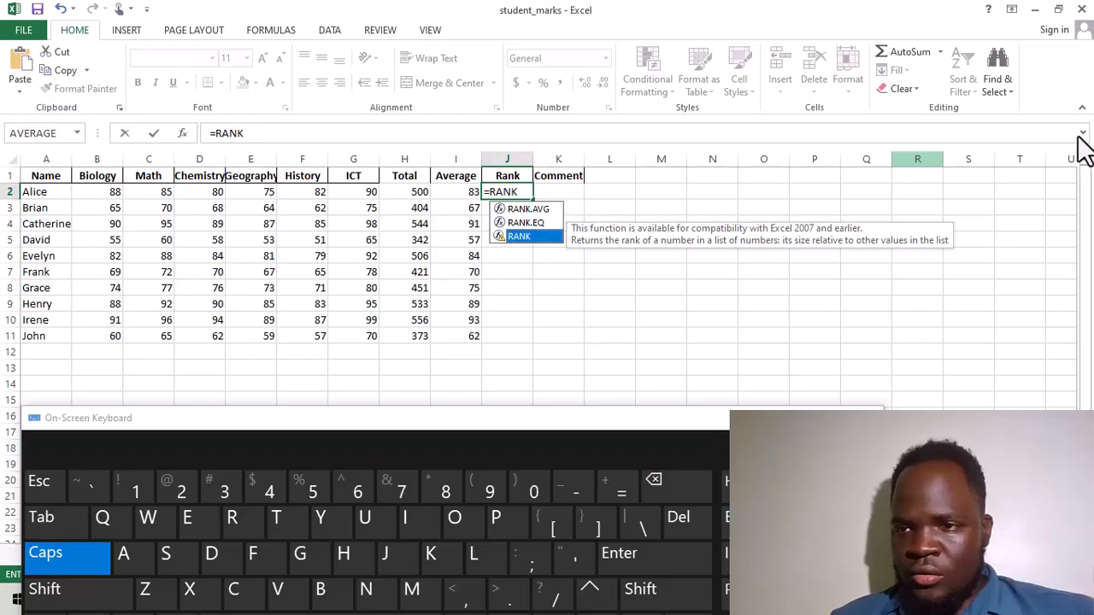
key("Tab")
key("ctrl+super+o")
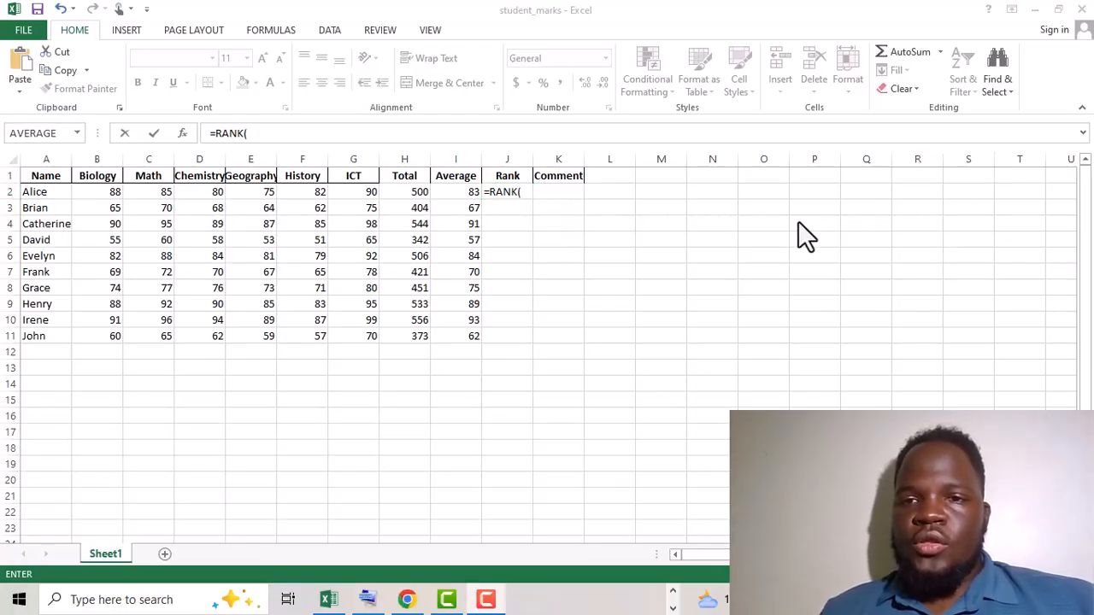
- Complete the J2 formula as =RANK(I2,$I$2:$I$11,0) for descending order and fill it down through J11
left_click(523, 192)
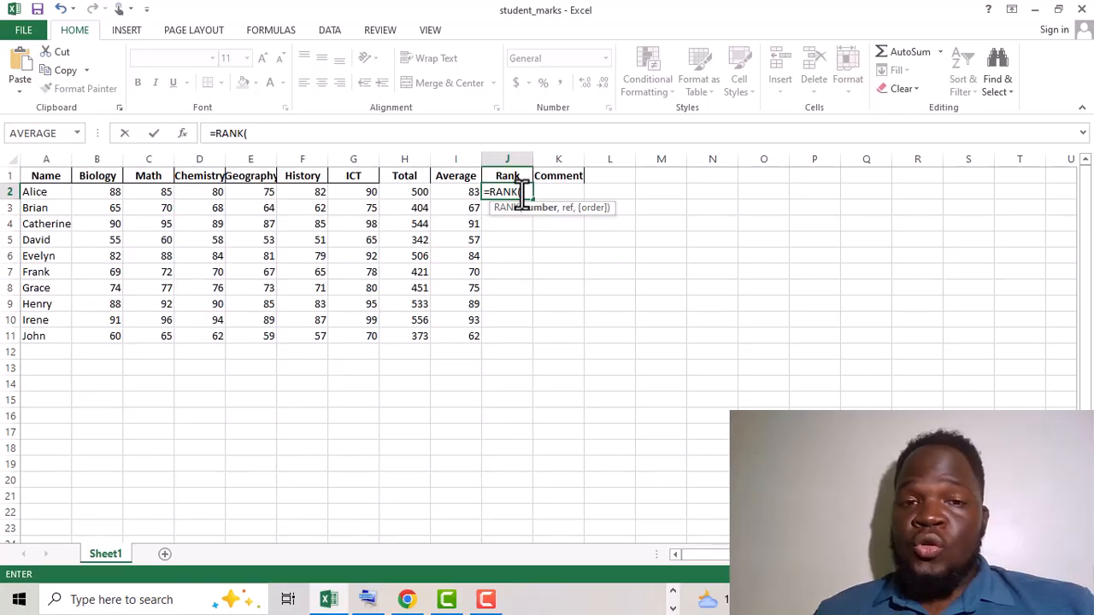
left_click(463, 196)
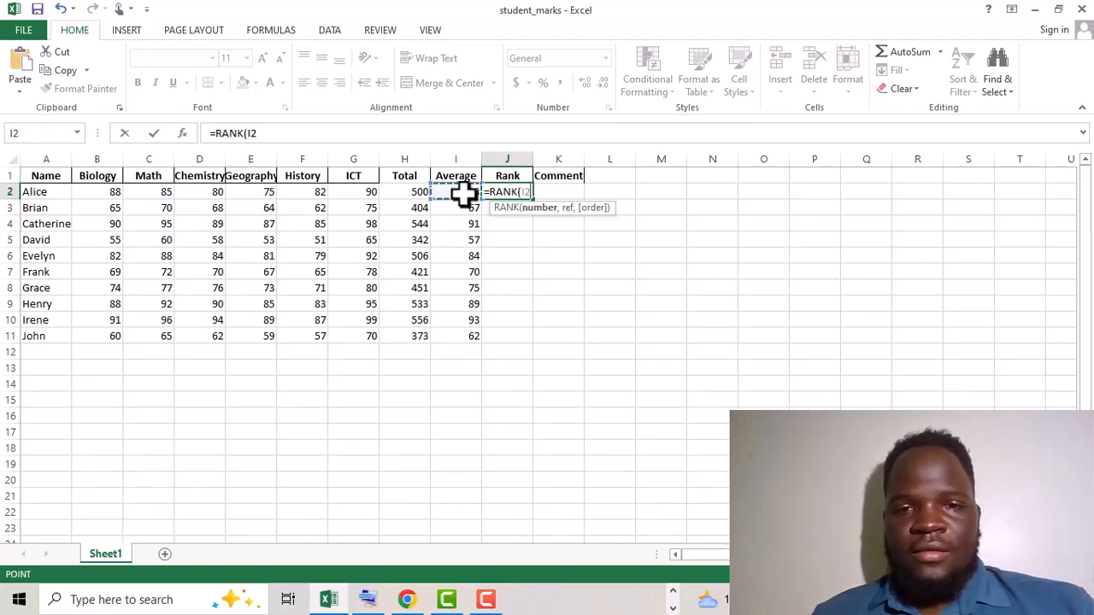
type(",")
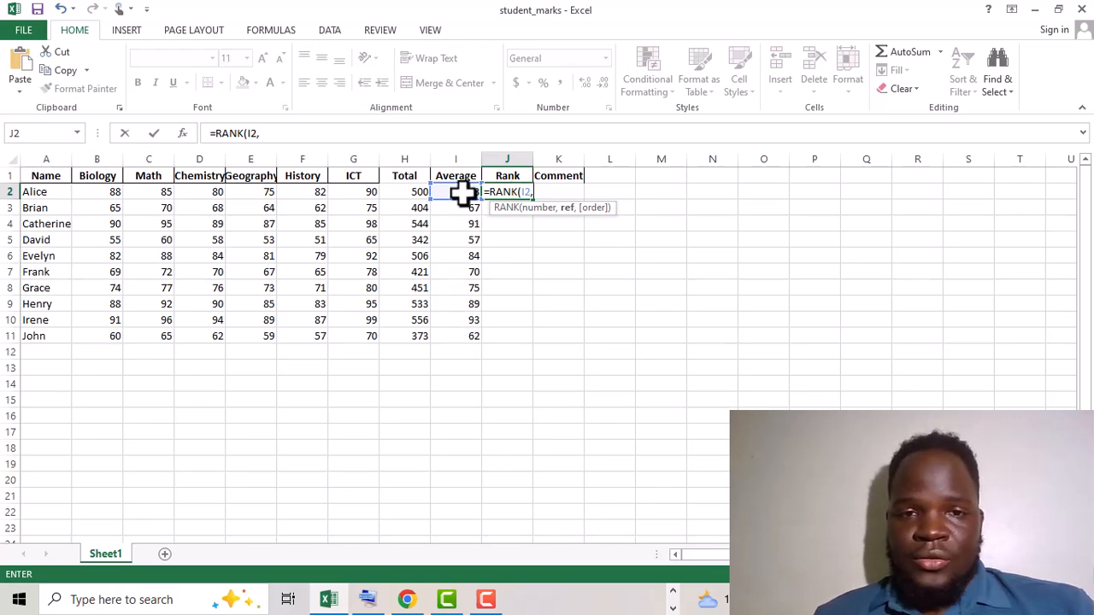
left_click_drag(462, 193, 471, 329)
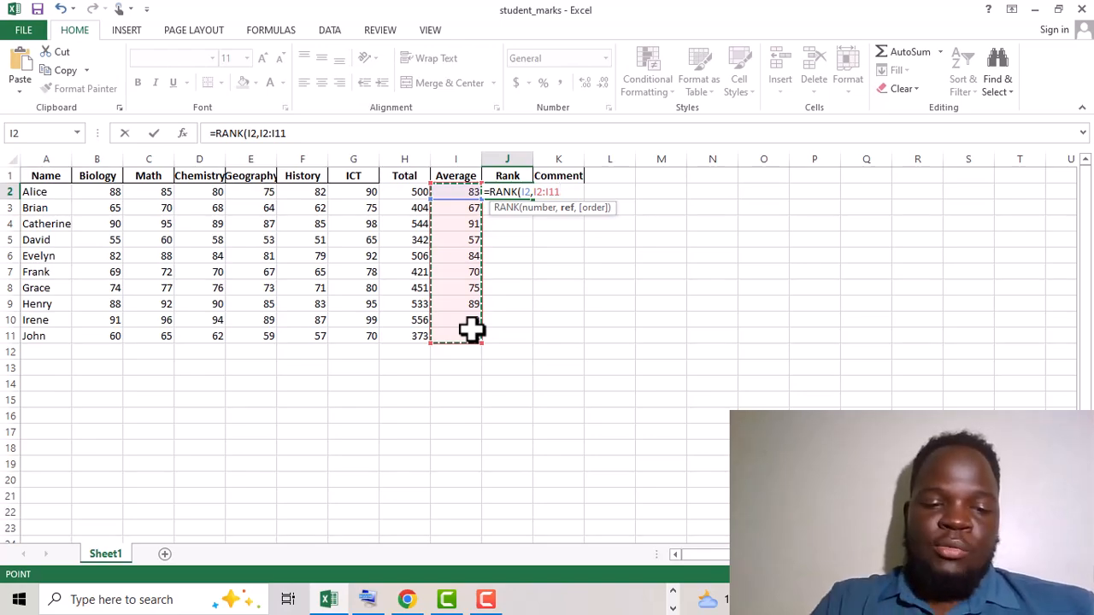
key("F4")
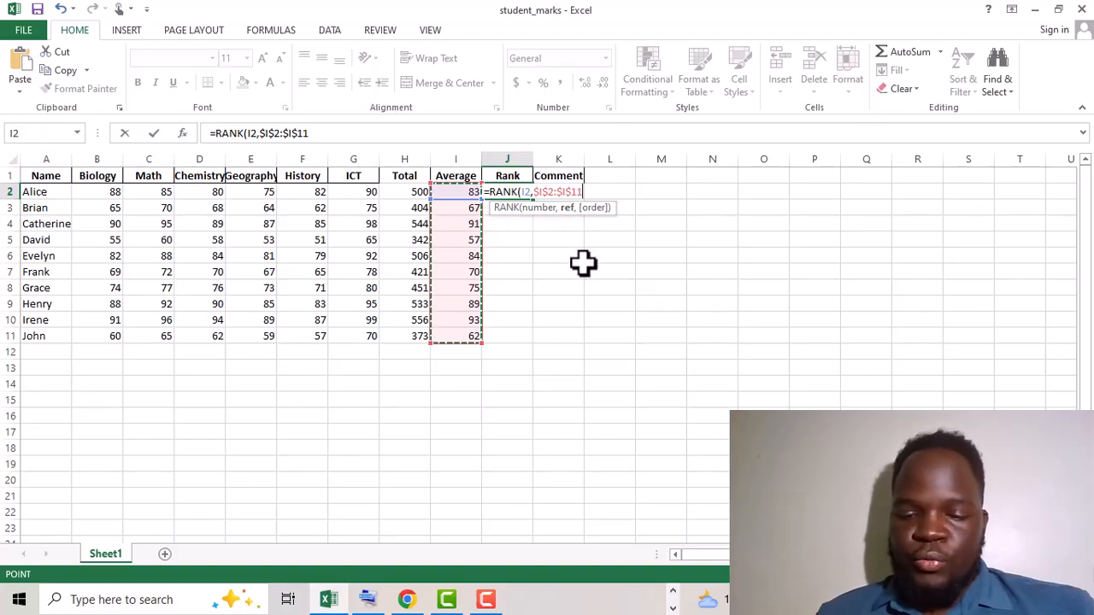
type(",")
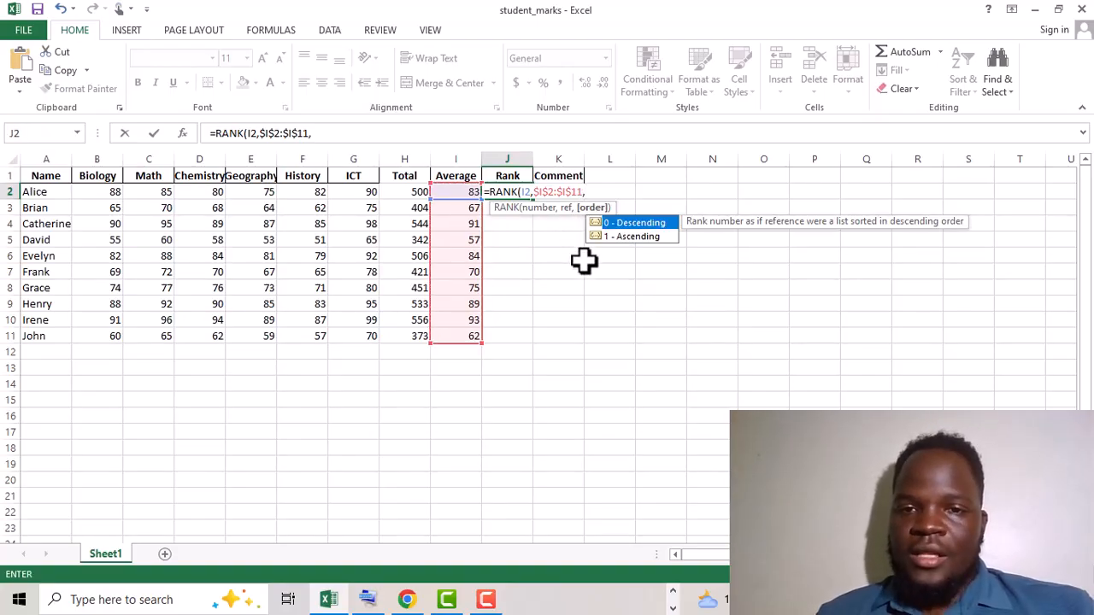
double_click(630, 223)
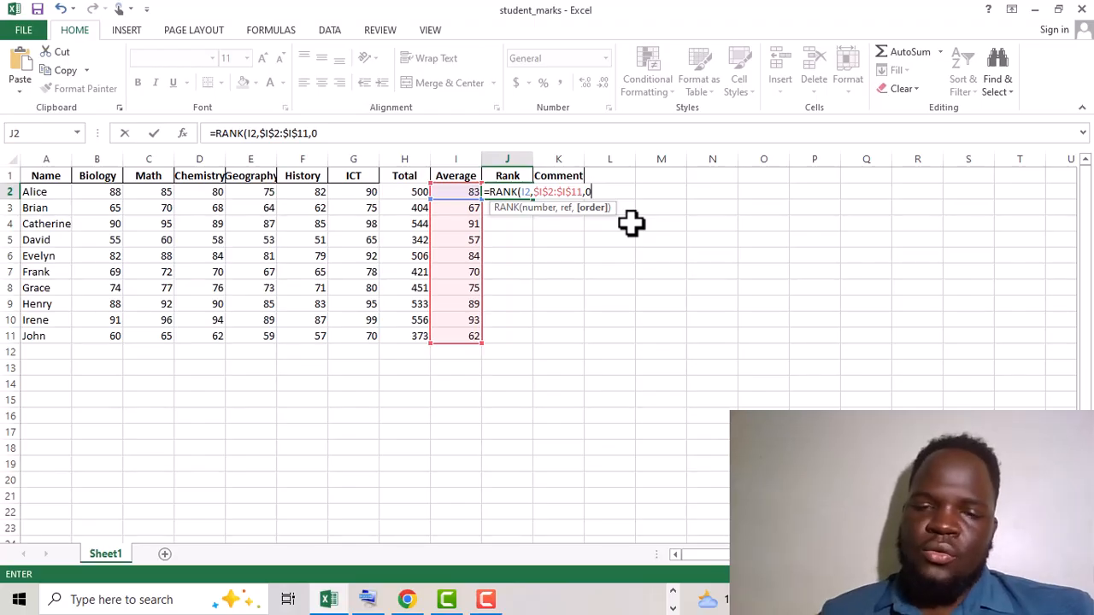
type(")")
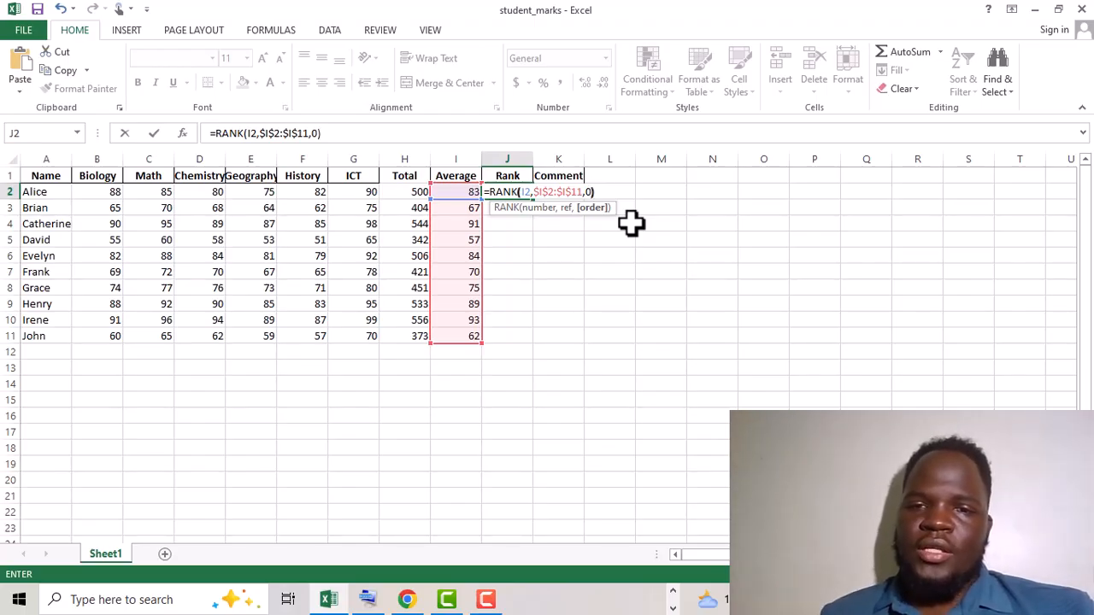
key("Return")
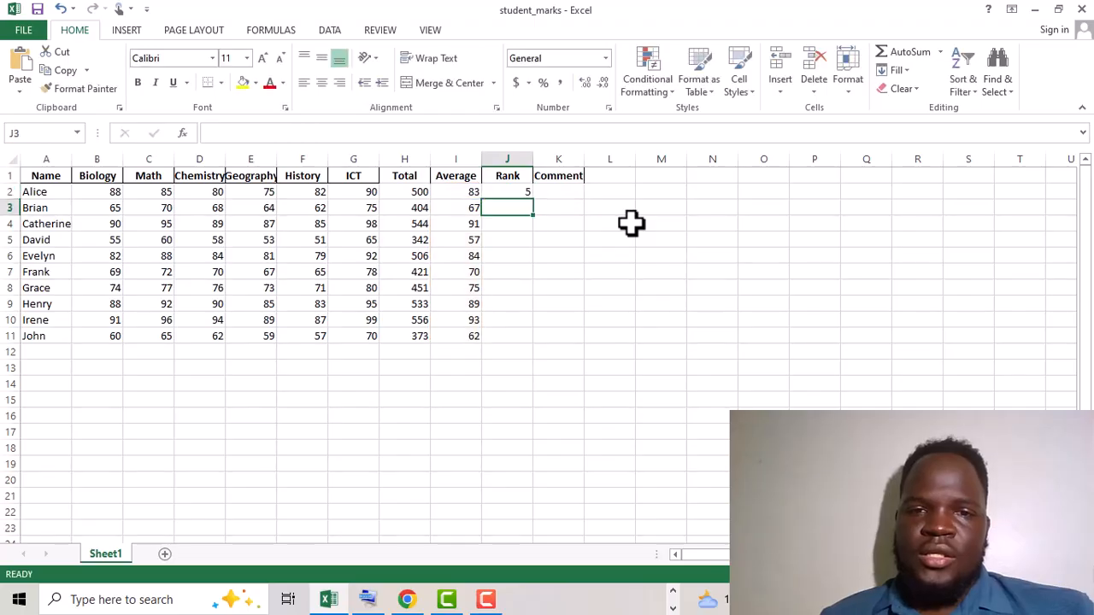
left_click(509, 192)
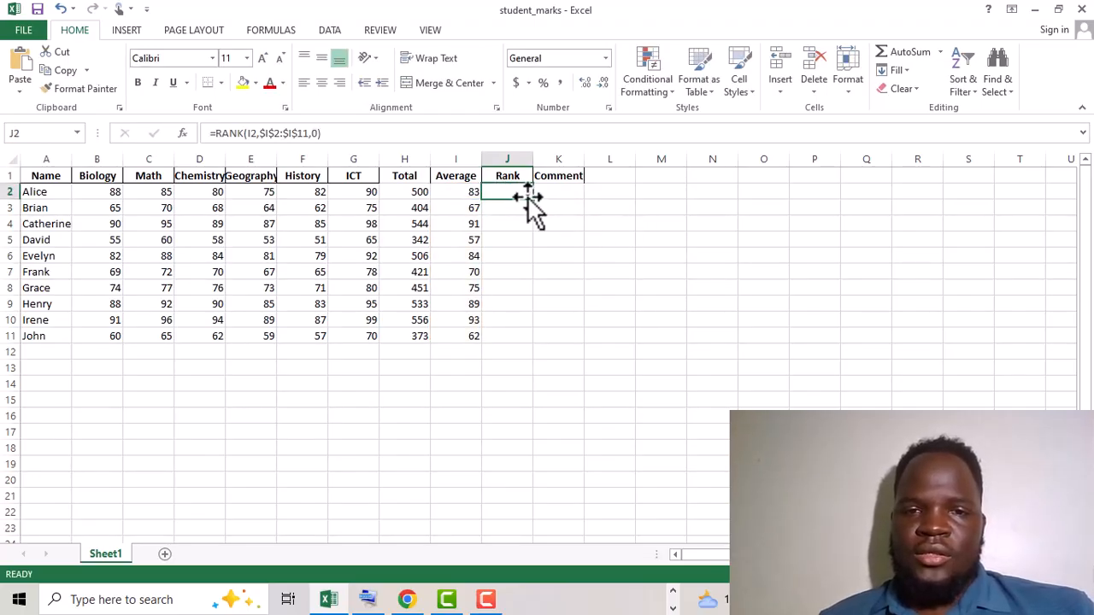
double_click(532, 197)
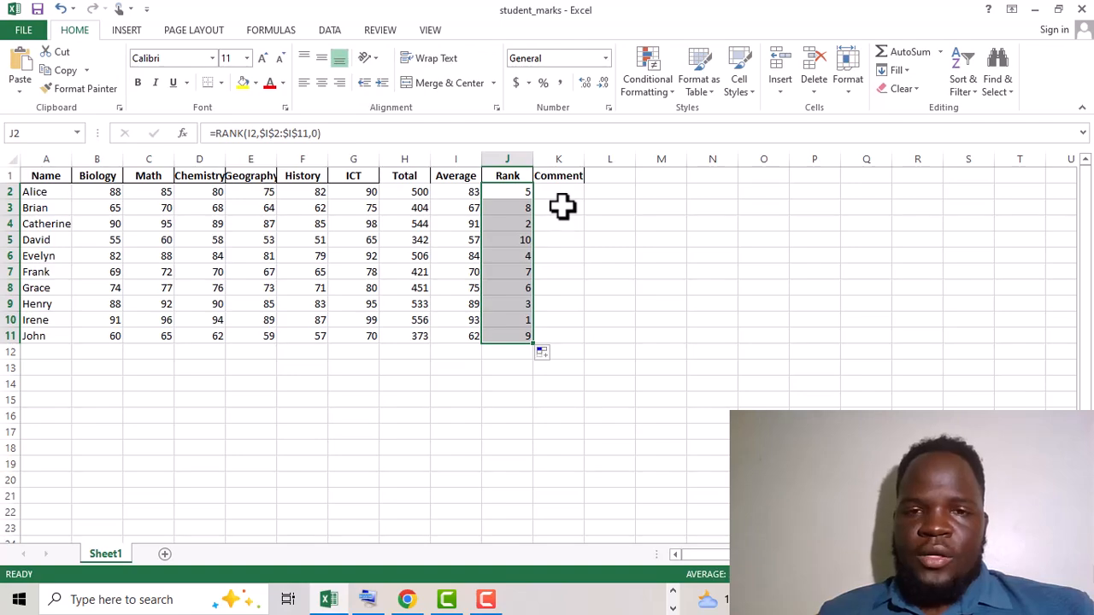
- Begin an =IF( formula in the first Comment cell, K2, raising the on-screen keyboard and hiding it again
left_click(565, 189)
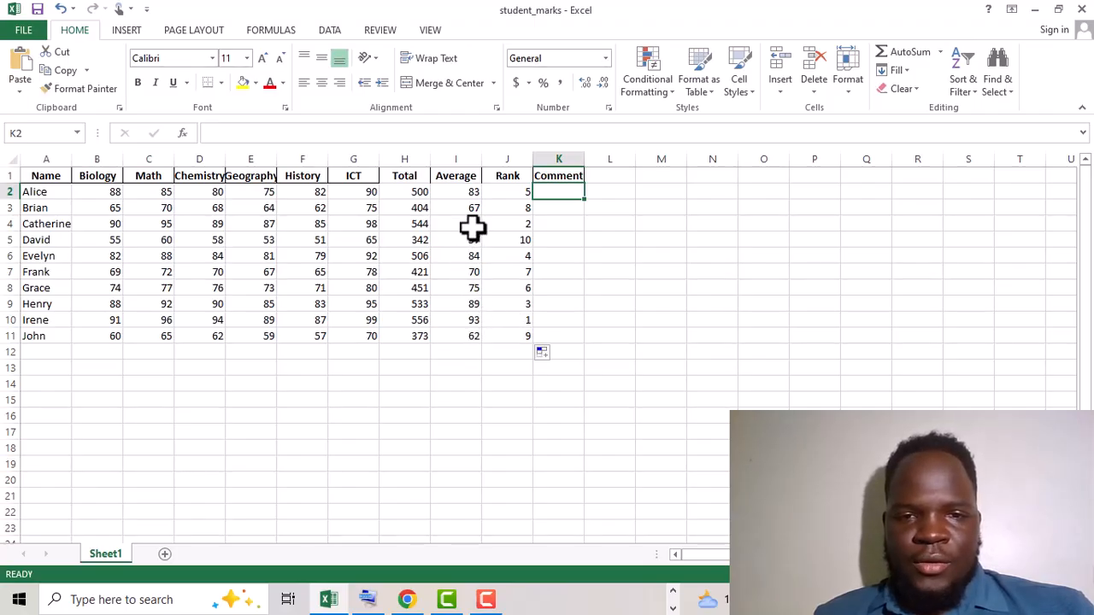
left_click(518, 227)
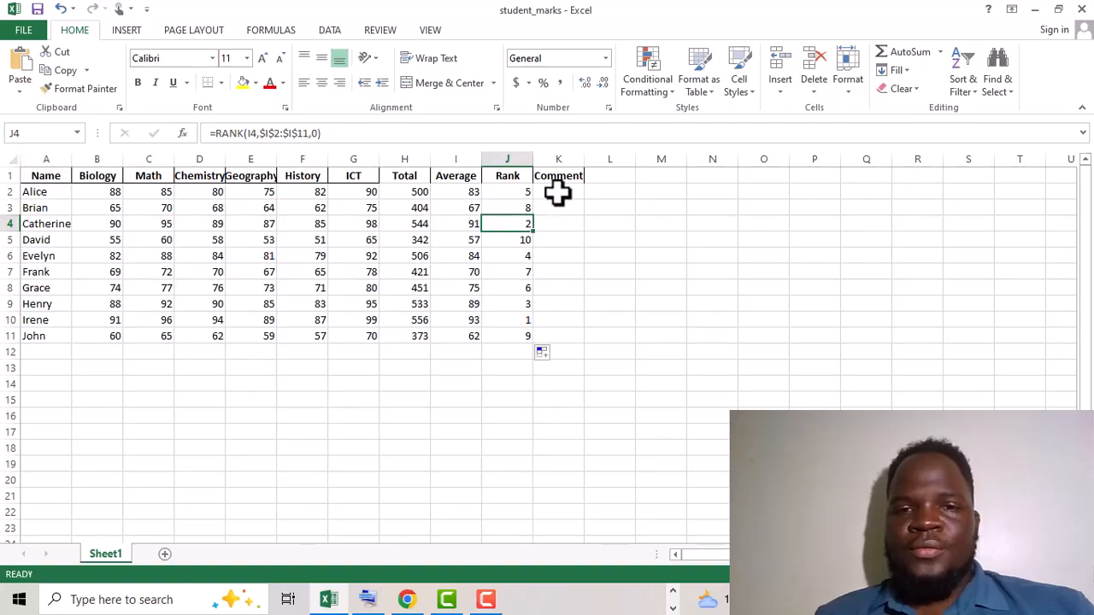
left_click(558, 193)
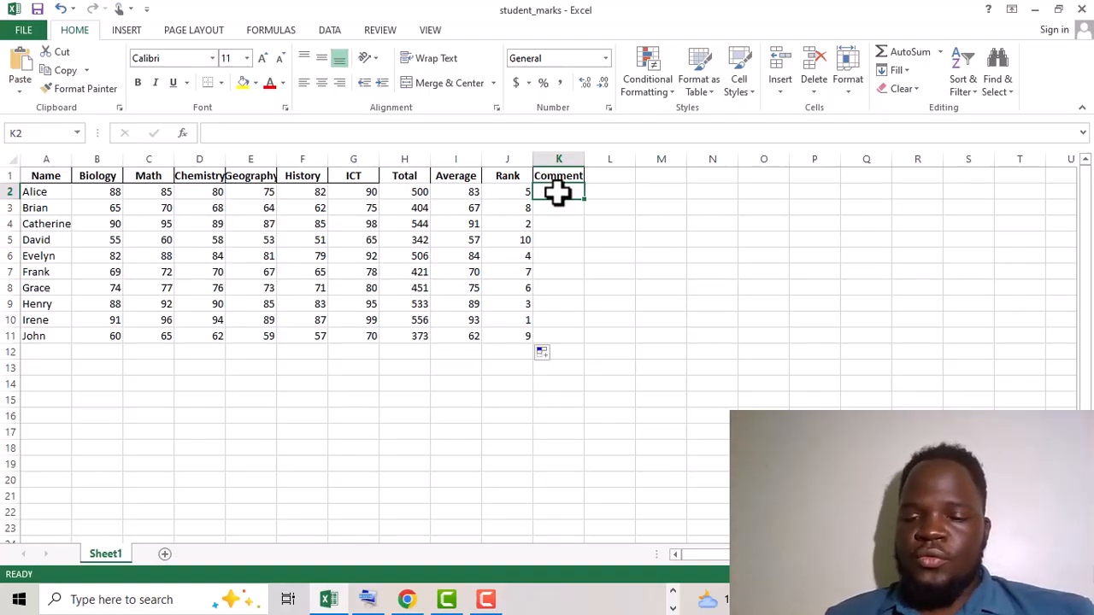
left_click(369, 600)
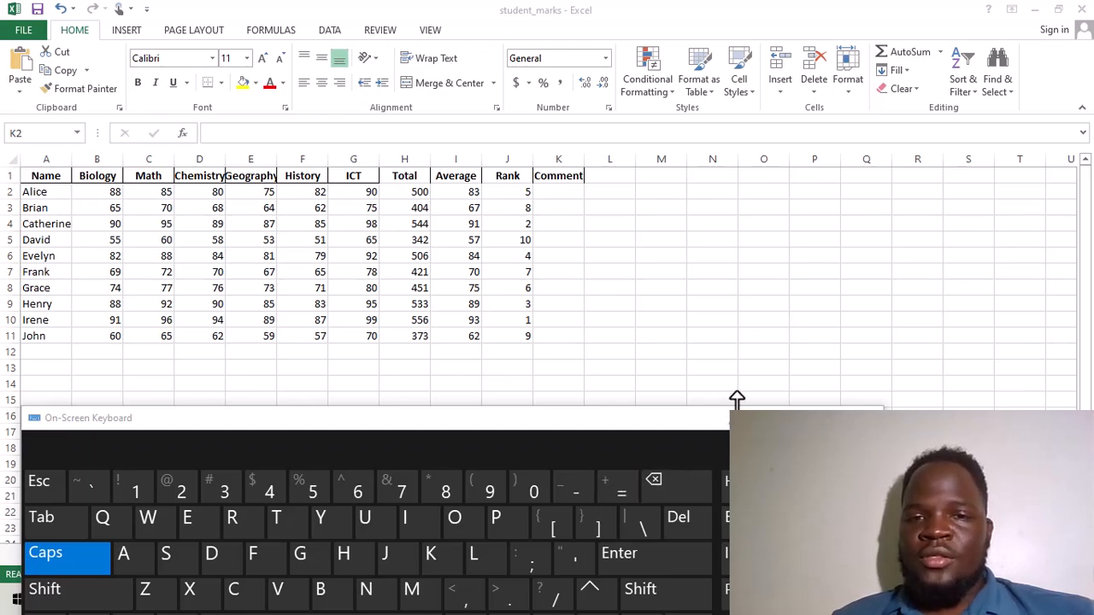
left_click(559, 189)
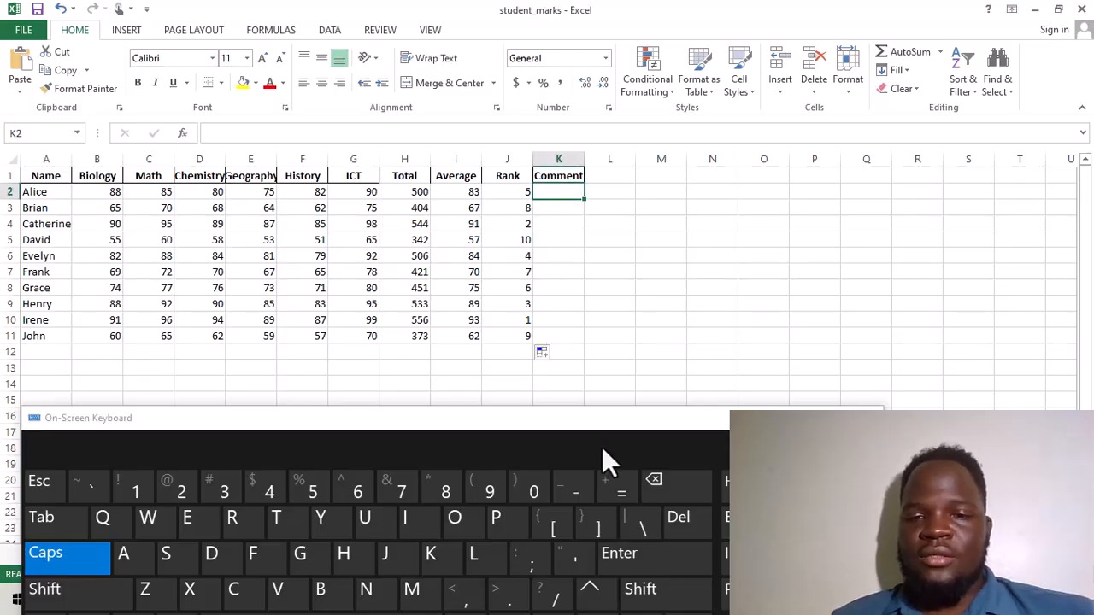
left_click(612, 483)
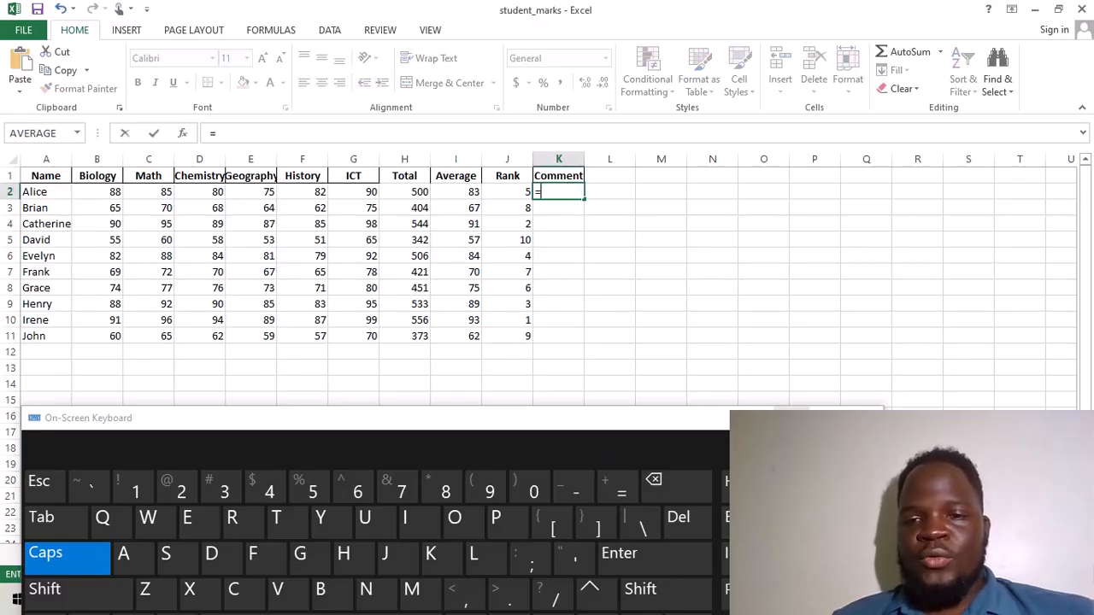
left_click(792, 418)
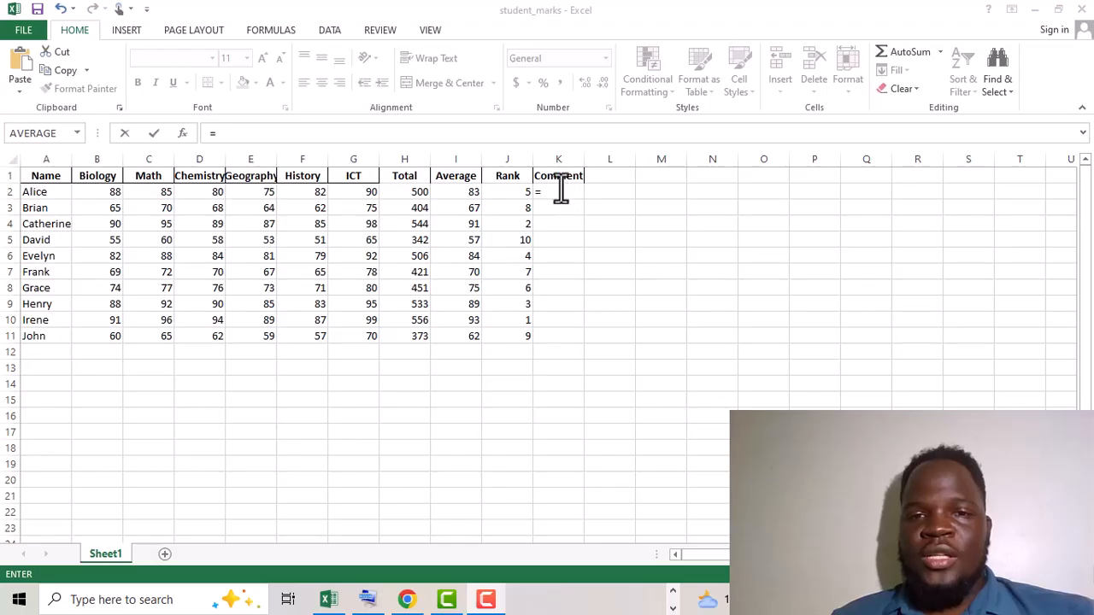
left_click(562, 193)
type("=IF")
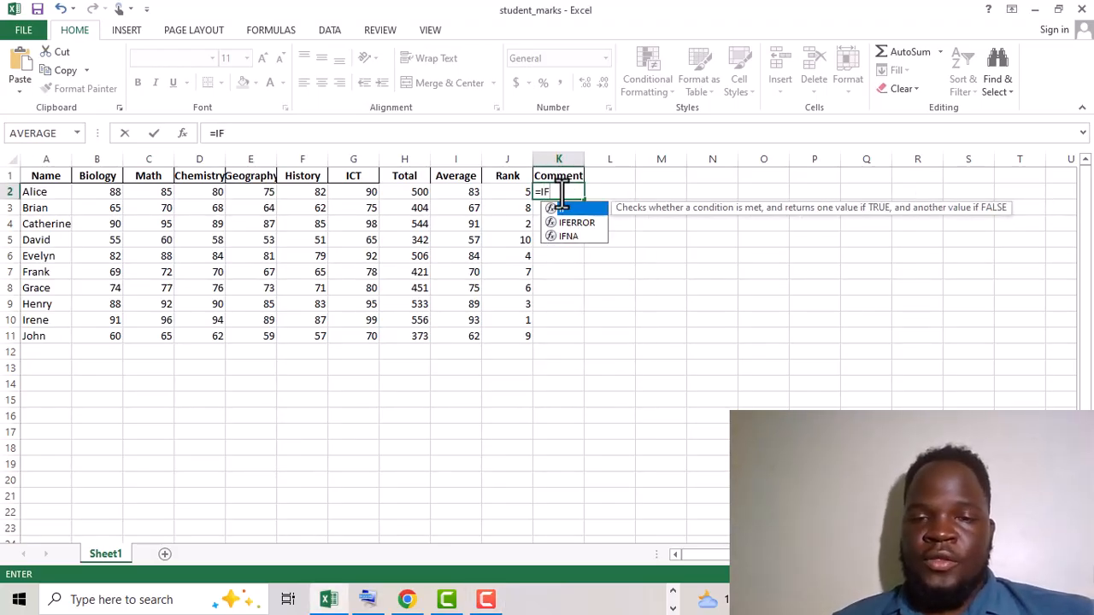
double_click(568, 208)
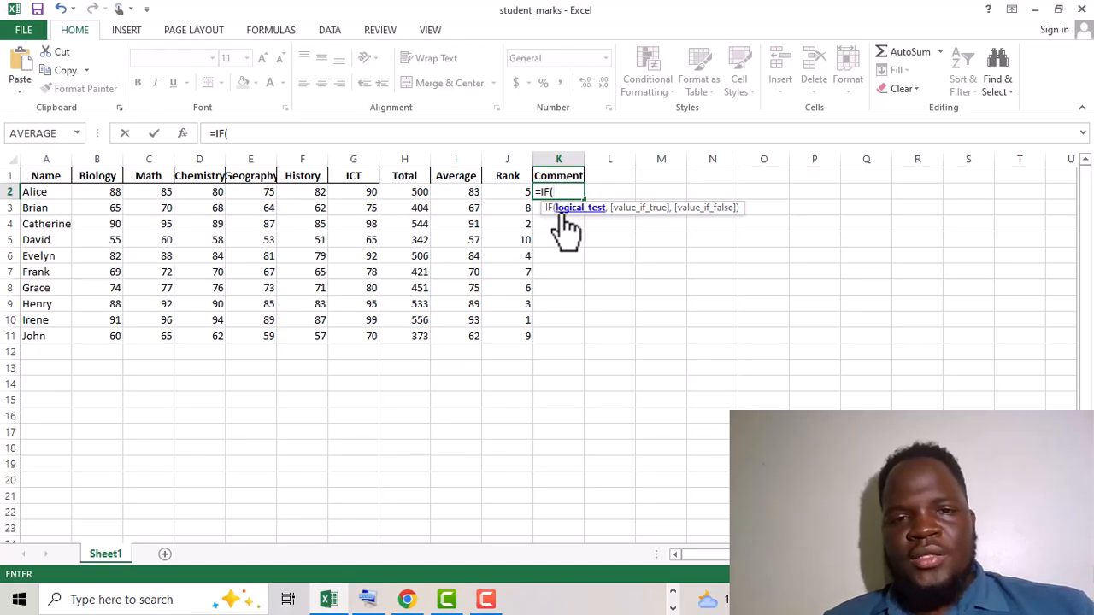
- Continue the K2 IF formula with the test I2<60 and "REPEAT" as its value-if-true, ready for the value-if-false argument
left_click(471, 196)
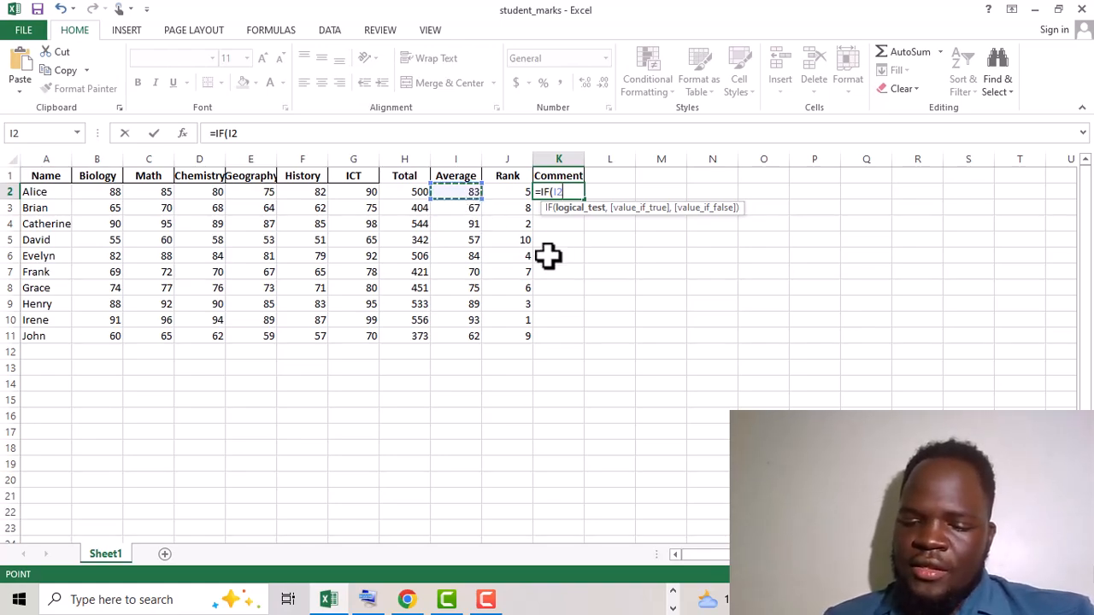
type("<")
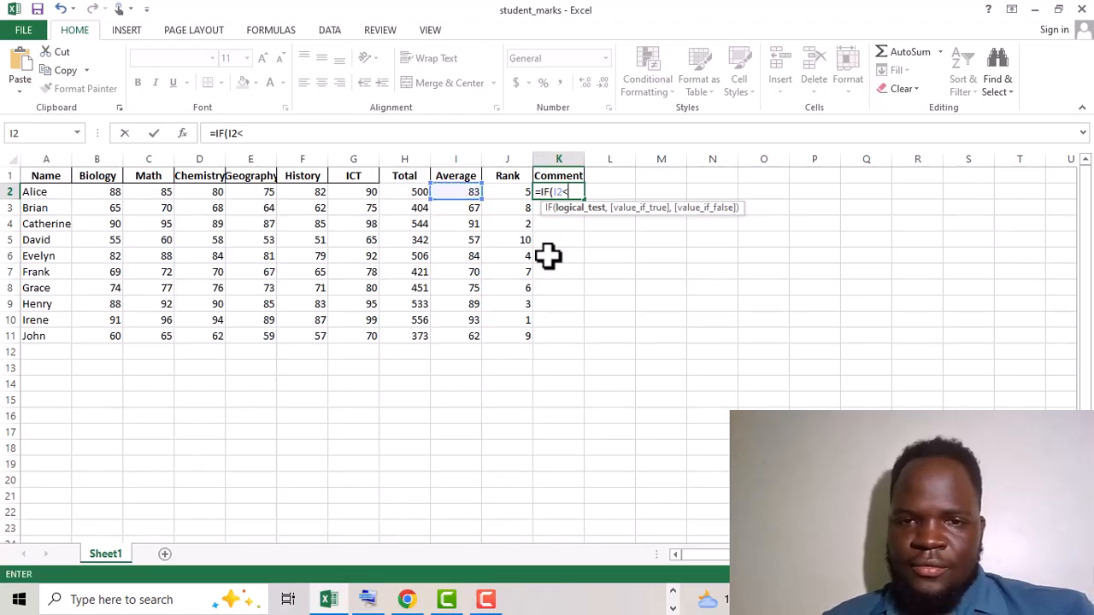
type("6")
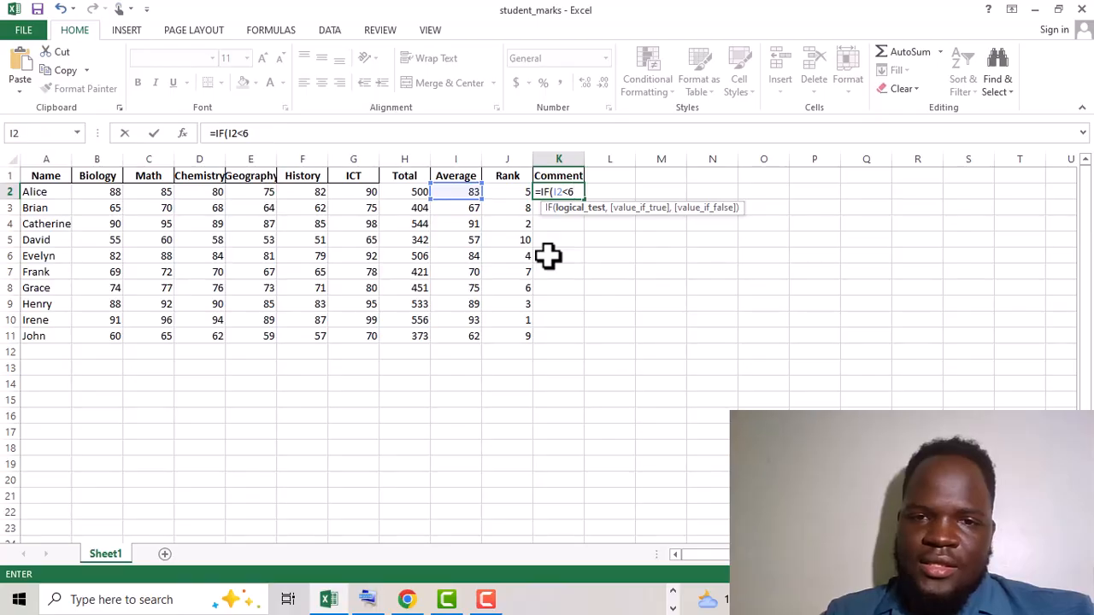
type("0")
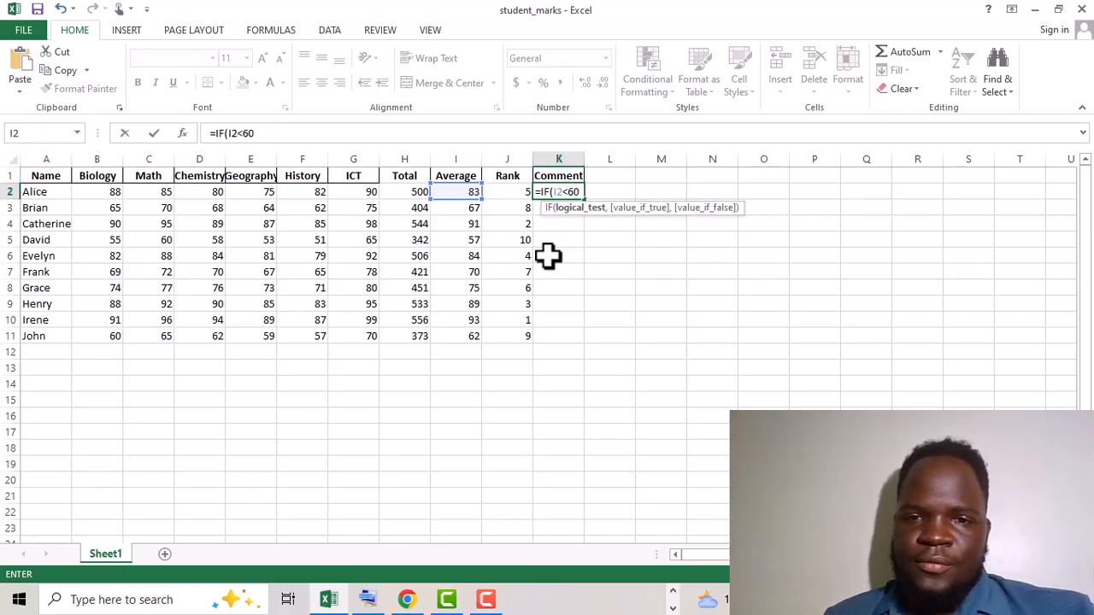
type(",")
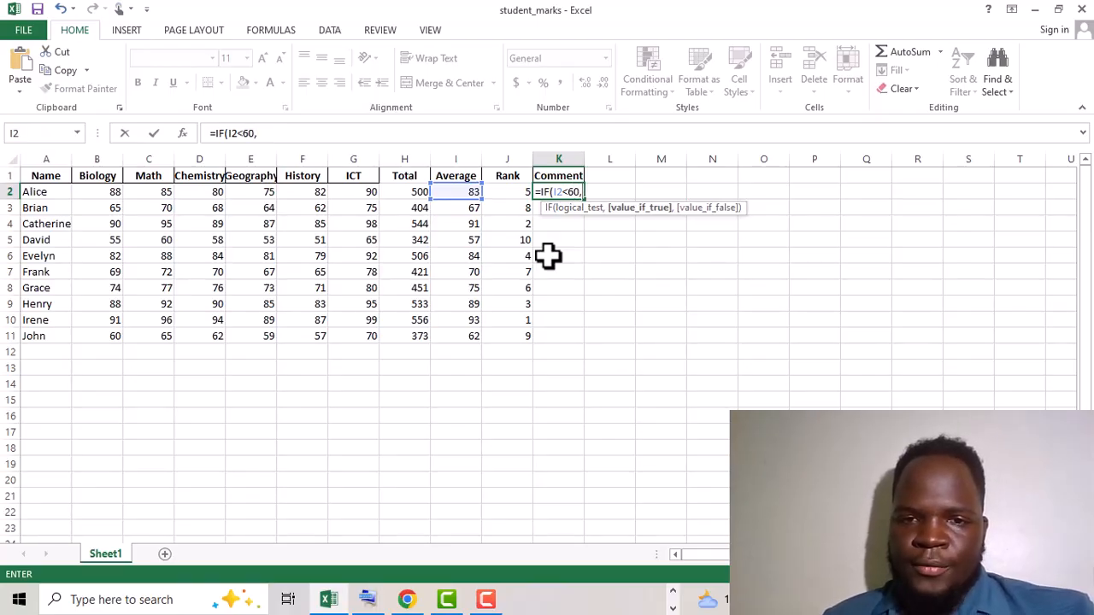
type("\"")
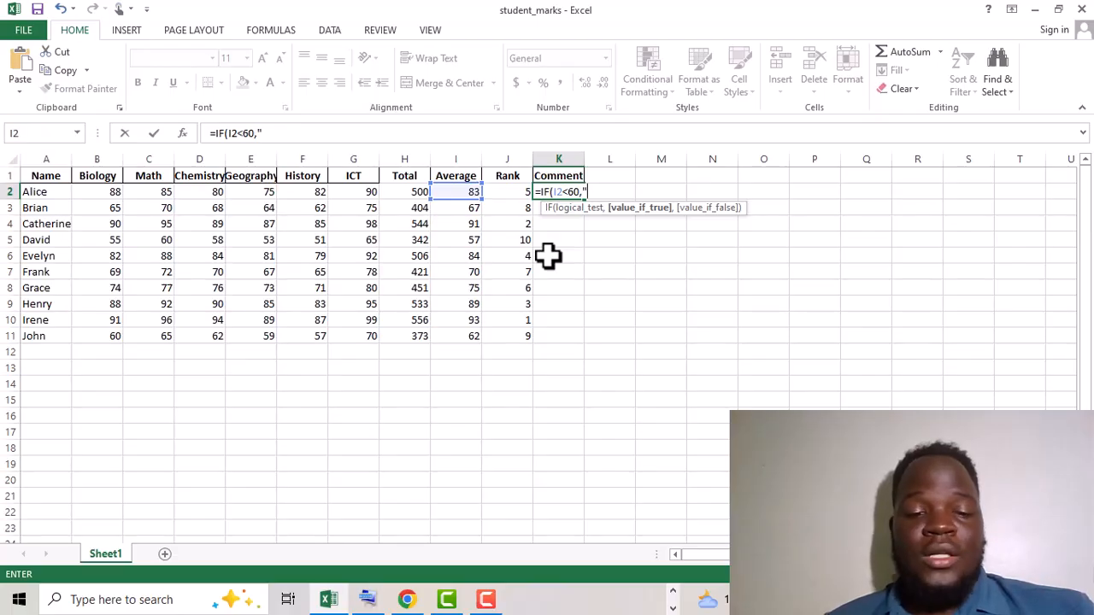
type("REPEAT")
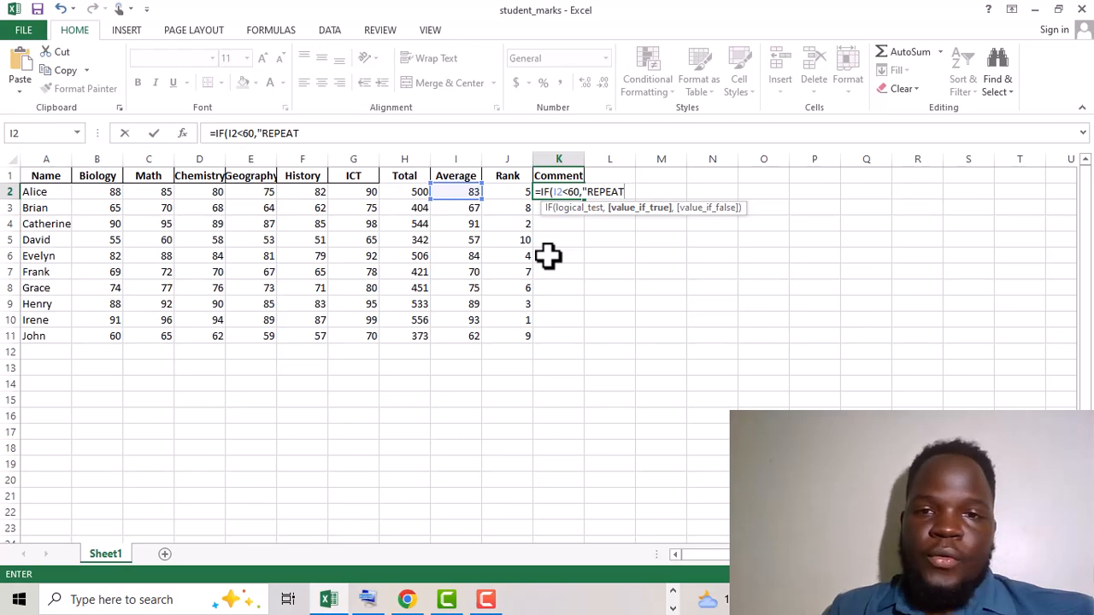
type("\"")
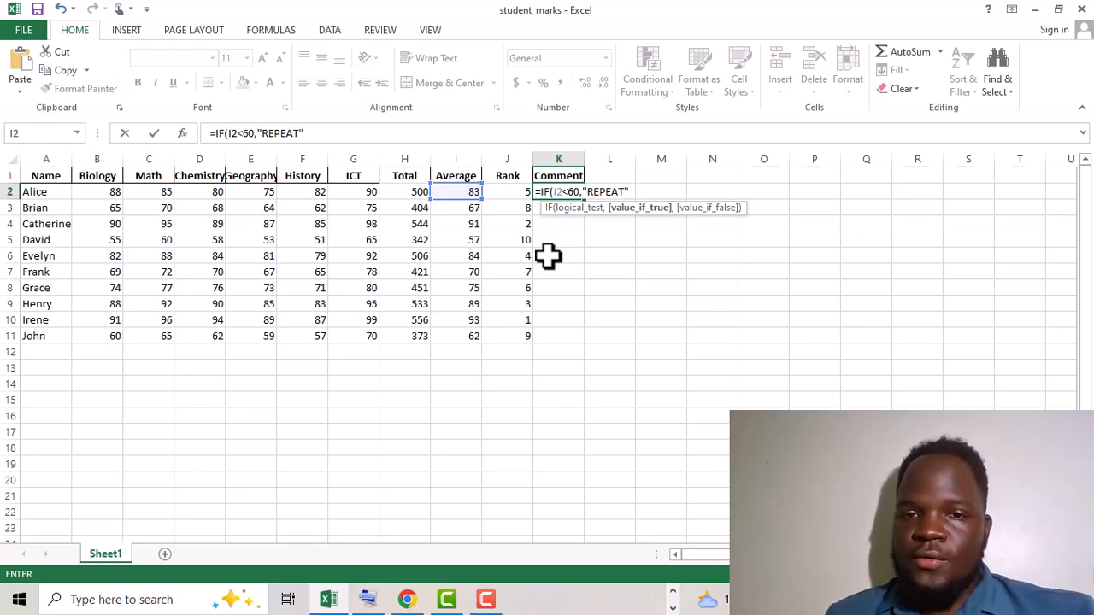
type(",")
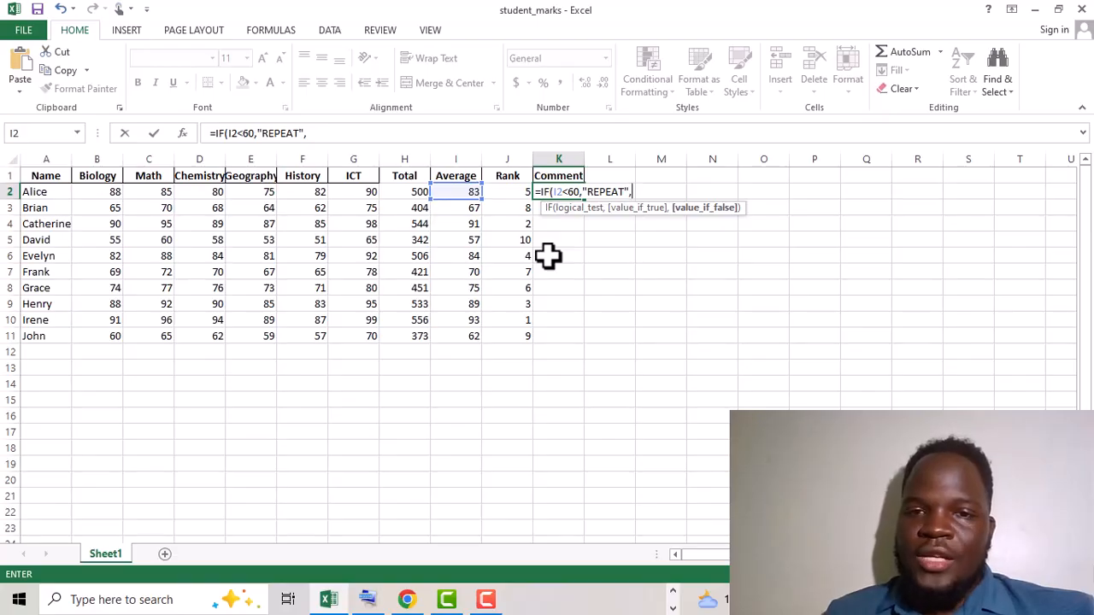
- Nest a second IF( as the value-if-false in K2 with the test I2=60, using the on-screen keyboard for the equals sign
type("IF")
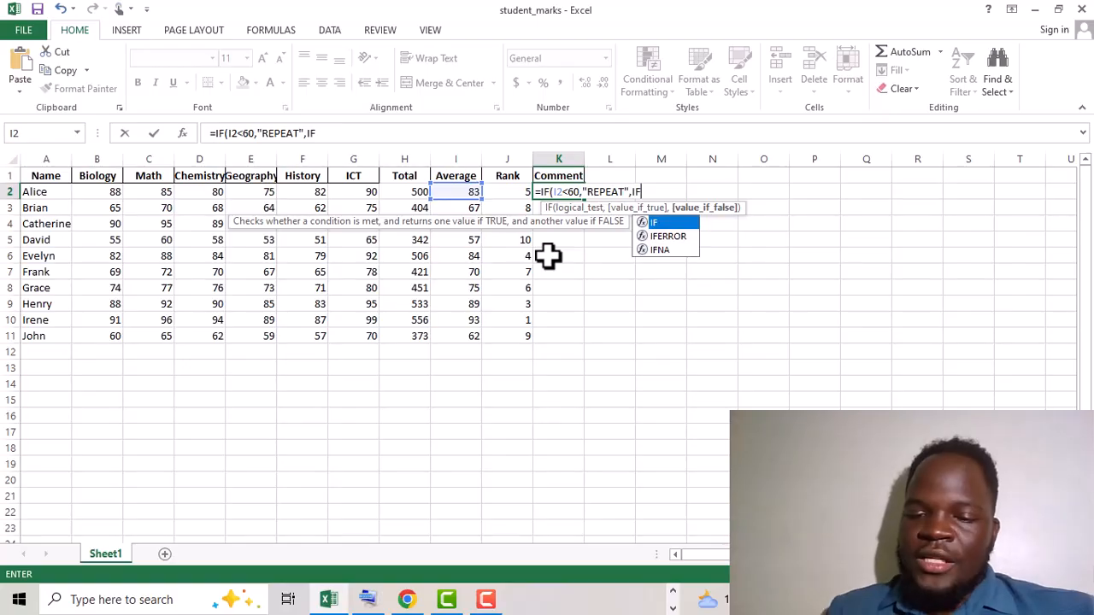
type("(")
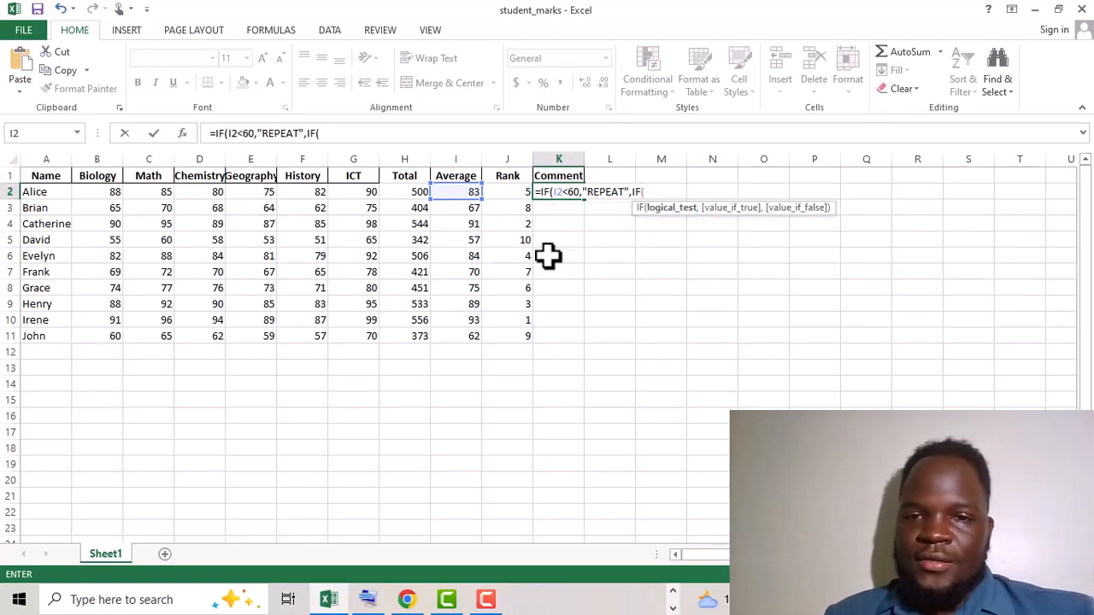
left_click(463, 194)
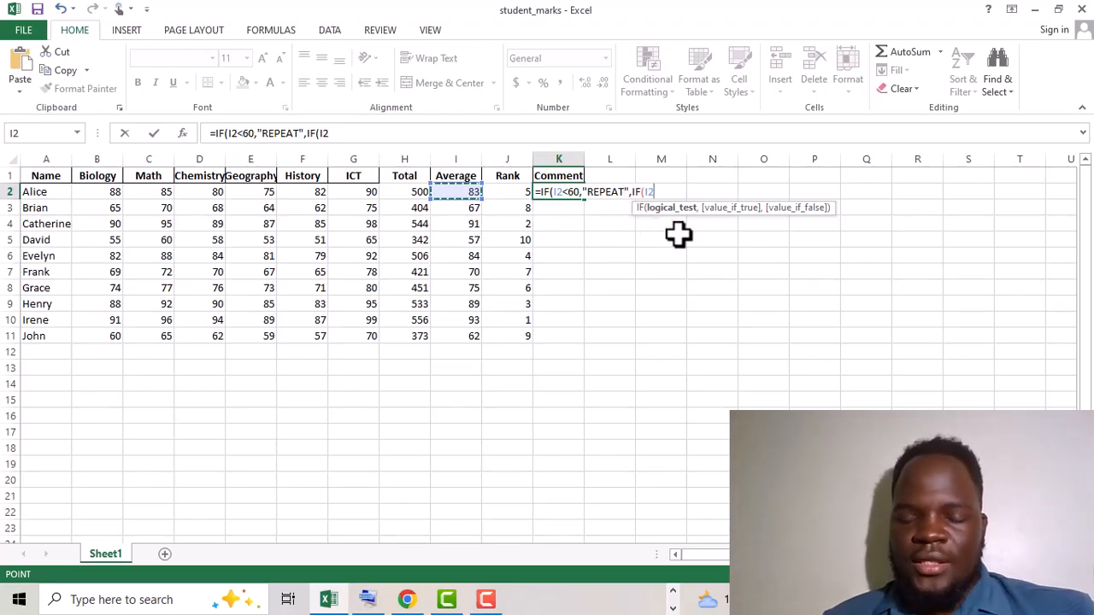
left_click(368, 598)
left_click(627, 491)
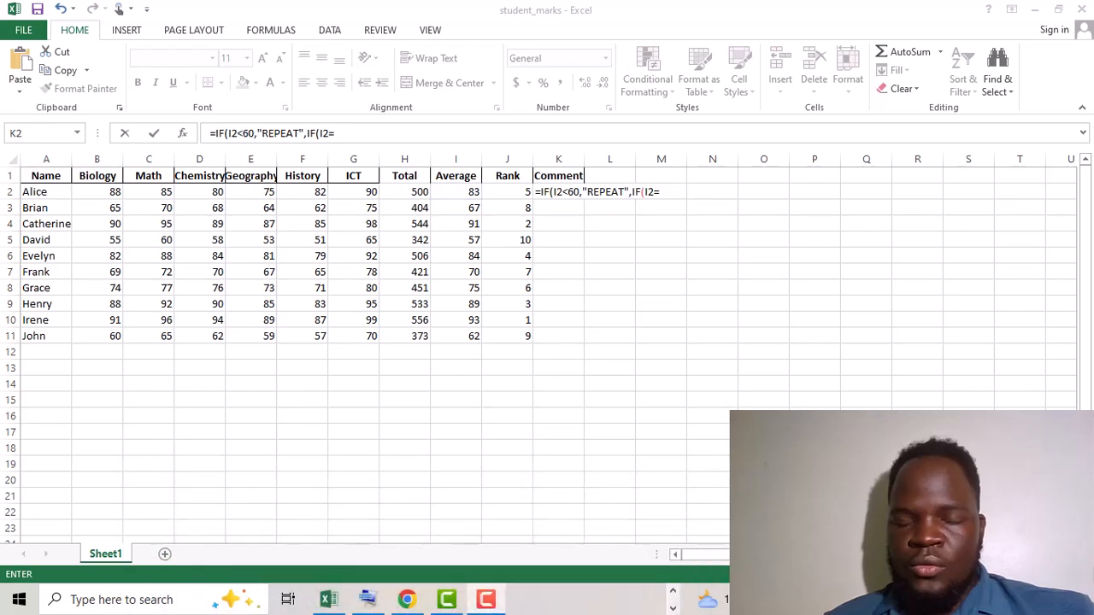
left_click(668, 197)
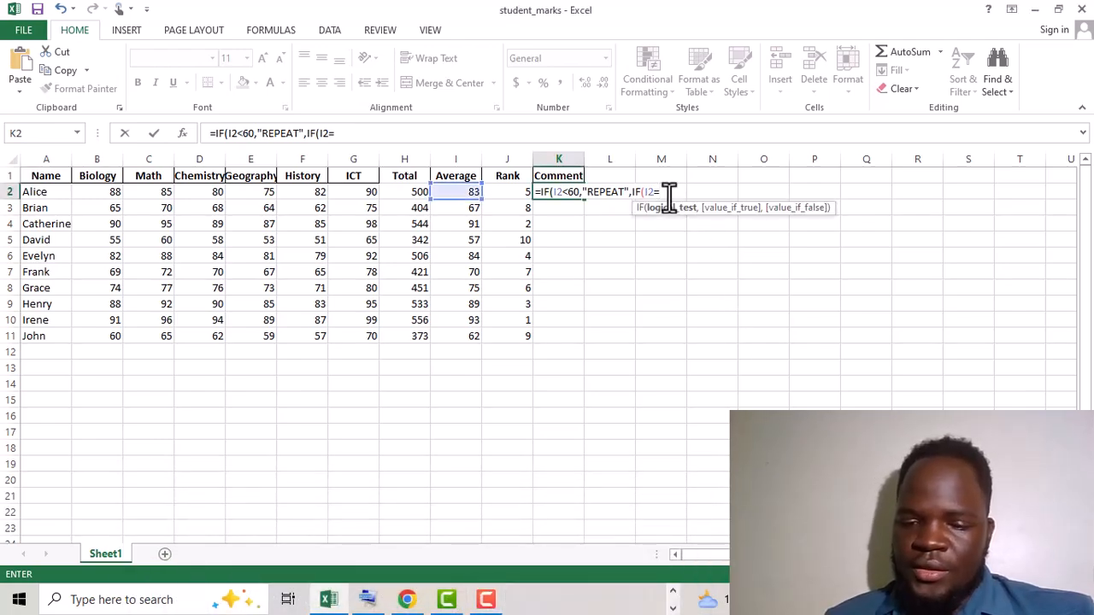
type("60")
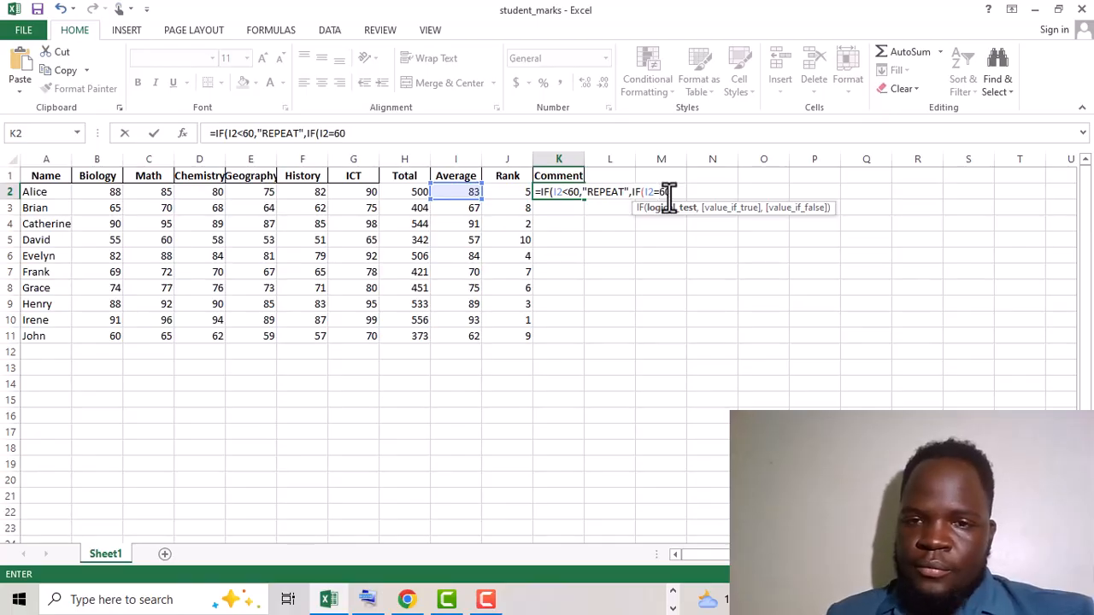
- Add ,"PROMOTED ON PROBATION as the second IF's value-if-true in the K2 formula
type(",")
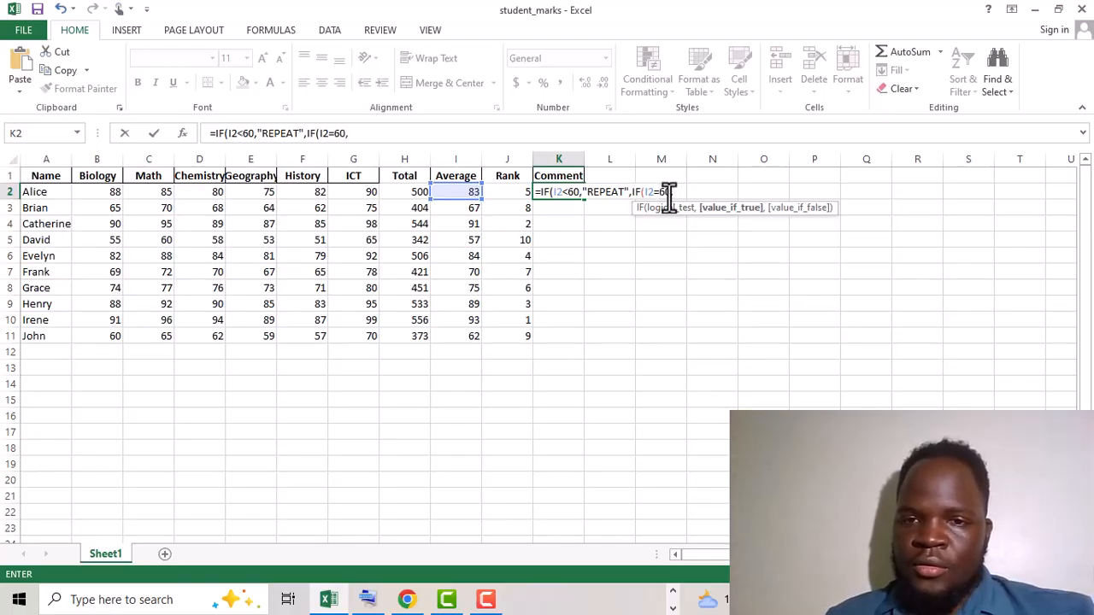
type("\"PR")
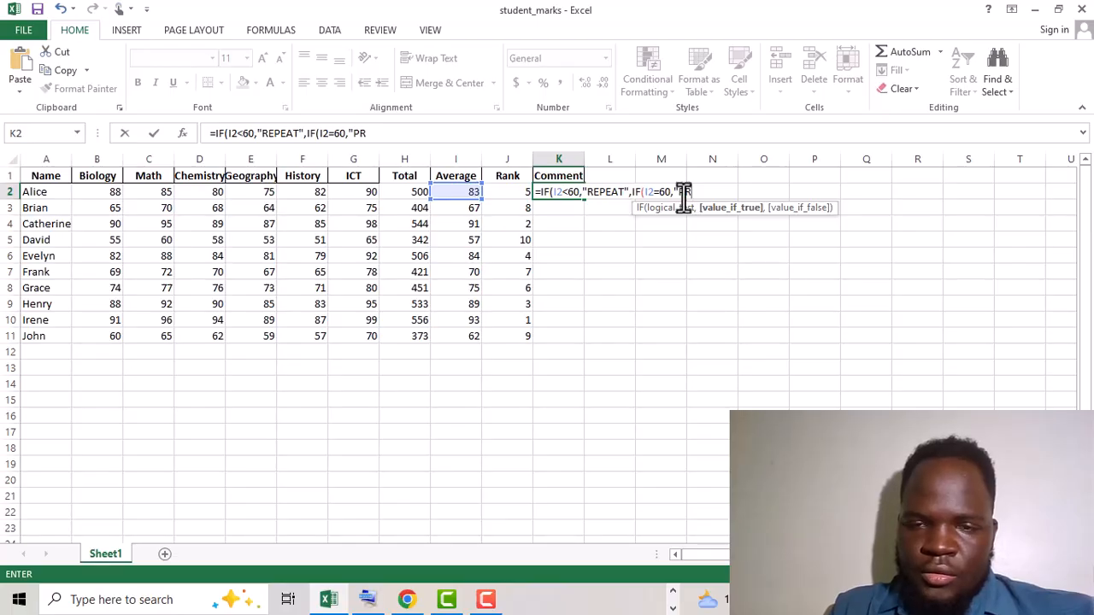
type("OM")
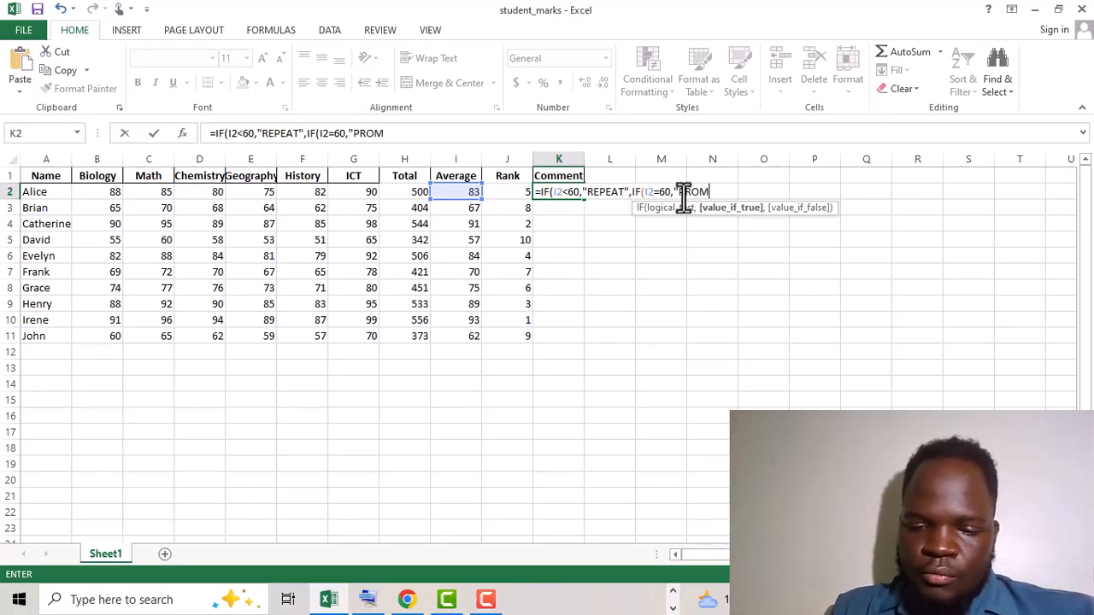
type("OTED")
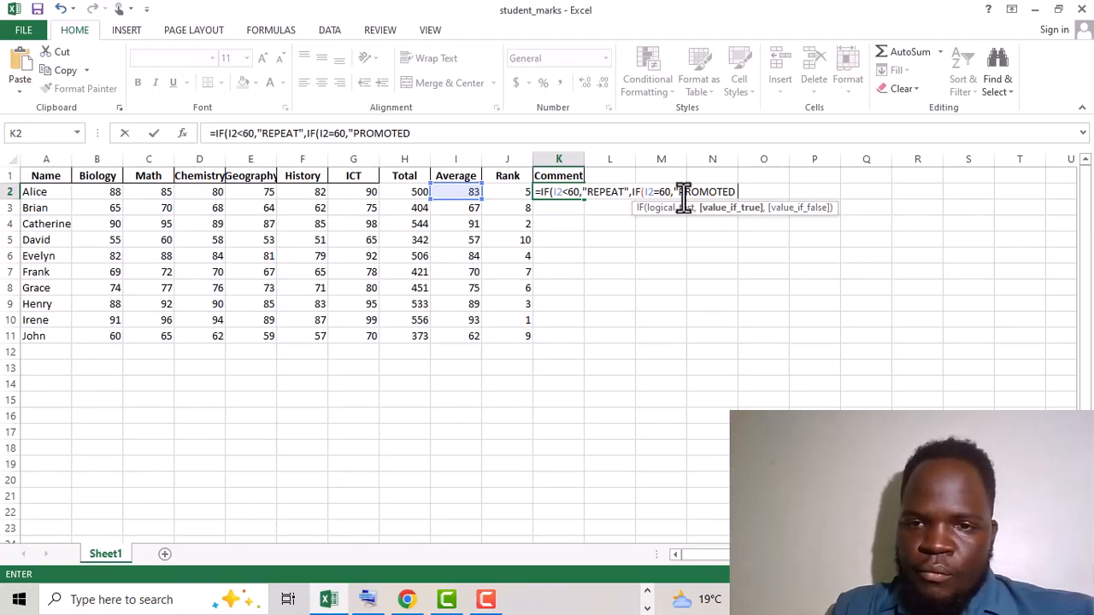
type(" ON")
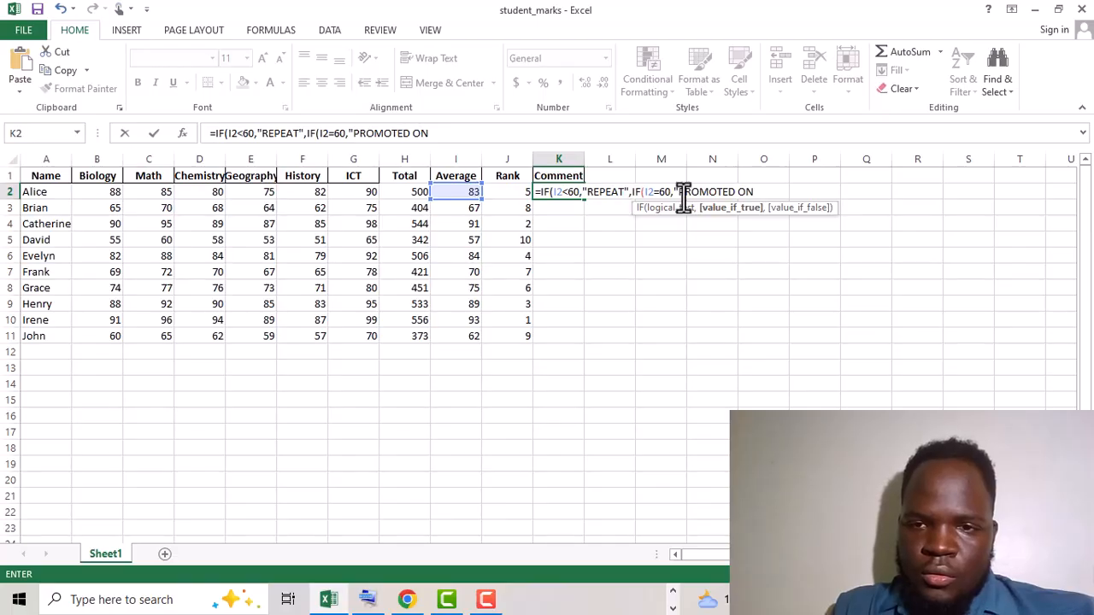
type(" PRO")
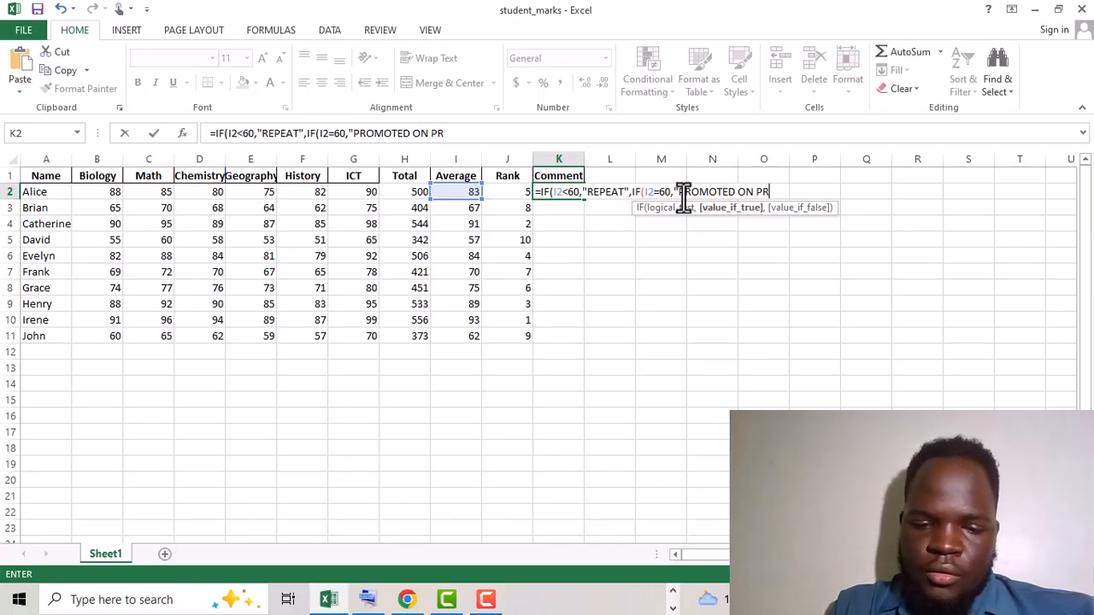
type("BA")
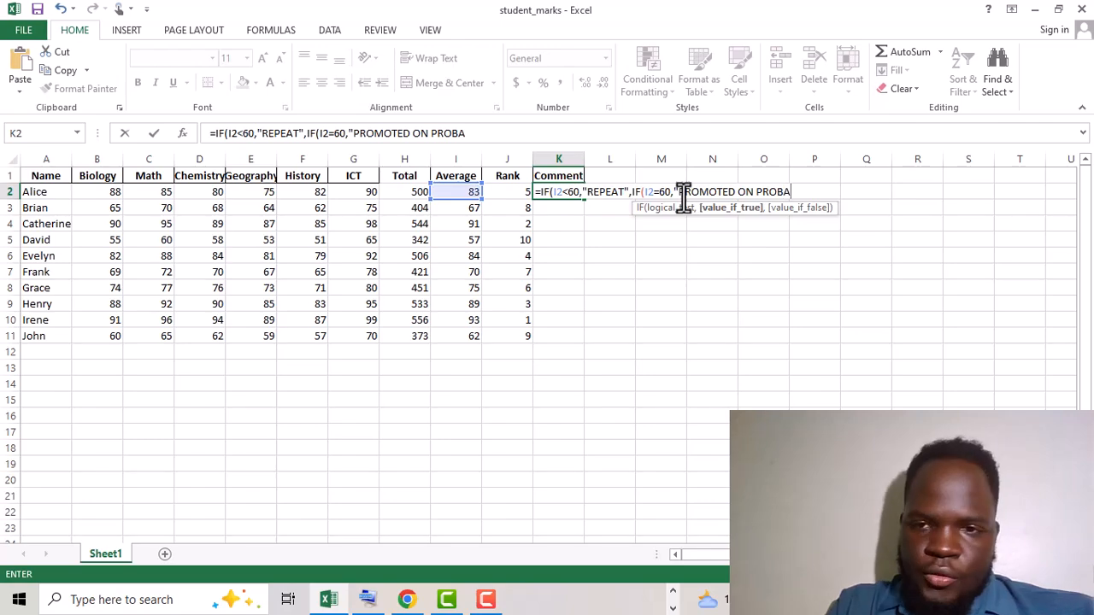
type("TION")
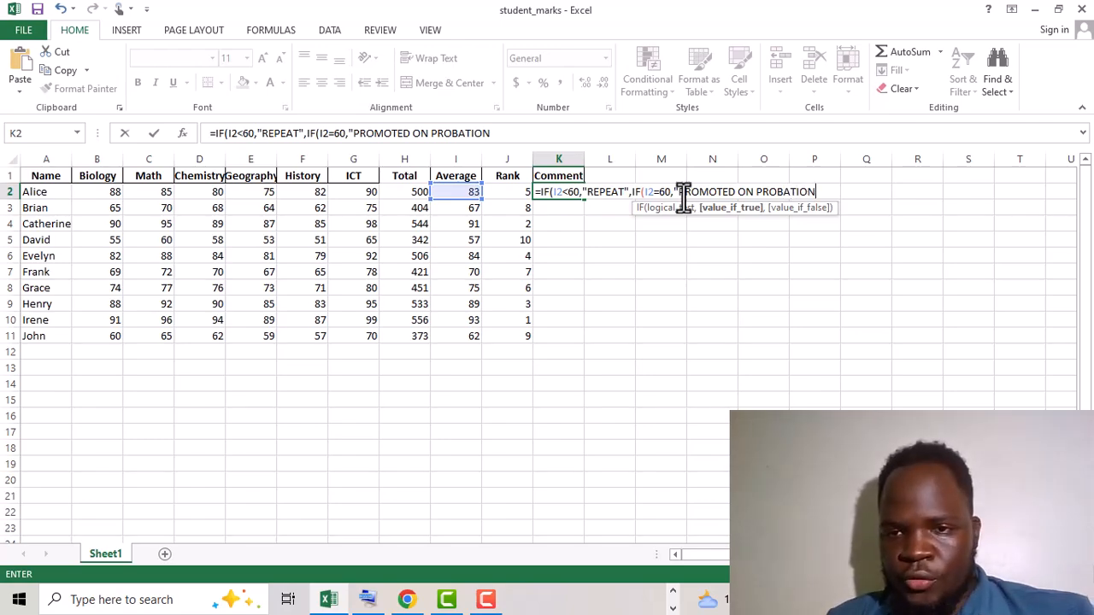
- Append a third IF( to the K2 formula with the test I2>60 followed by a comma
type(",IF")
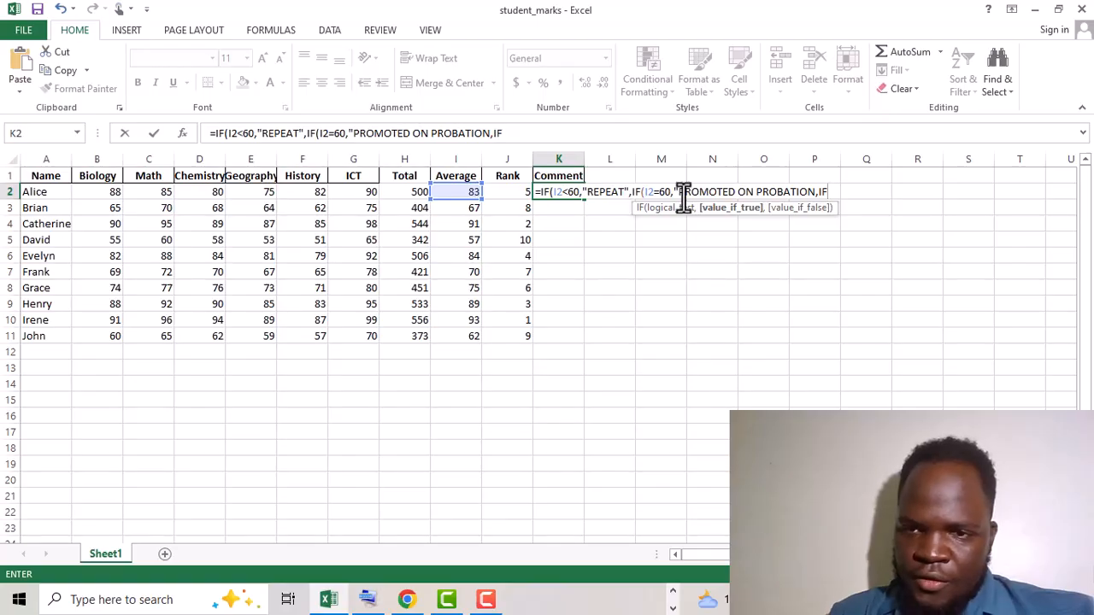
type("(")
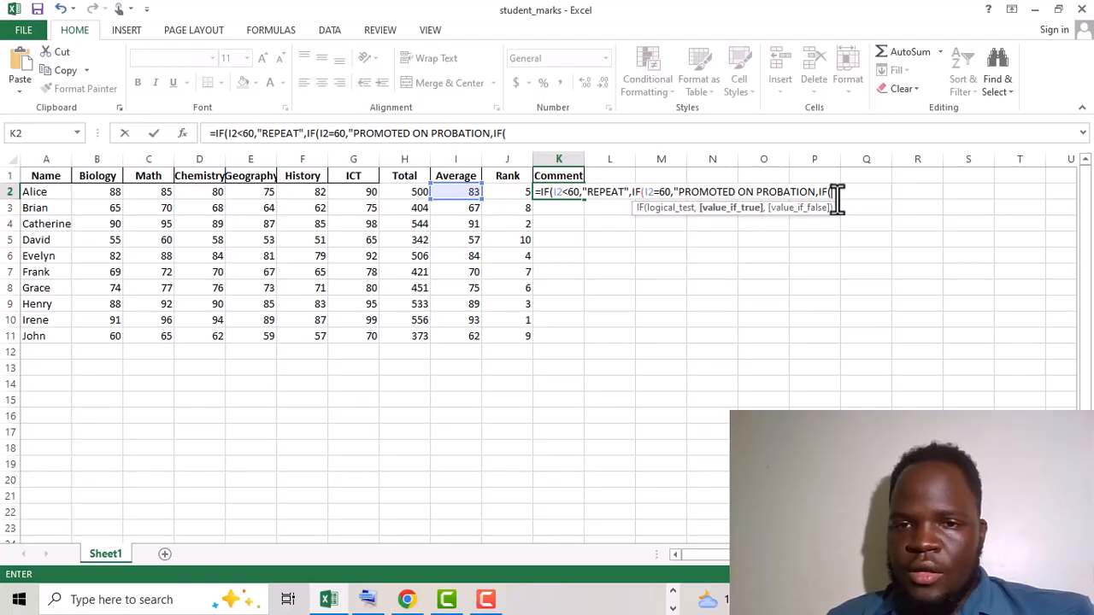
left_click(451, 190)
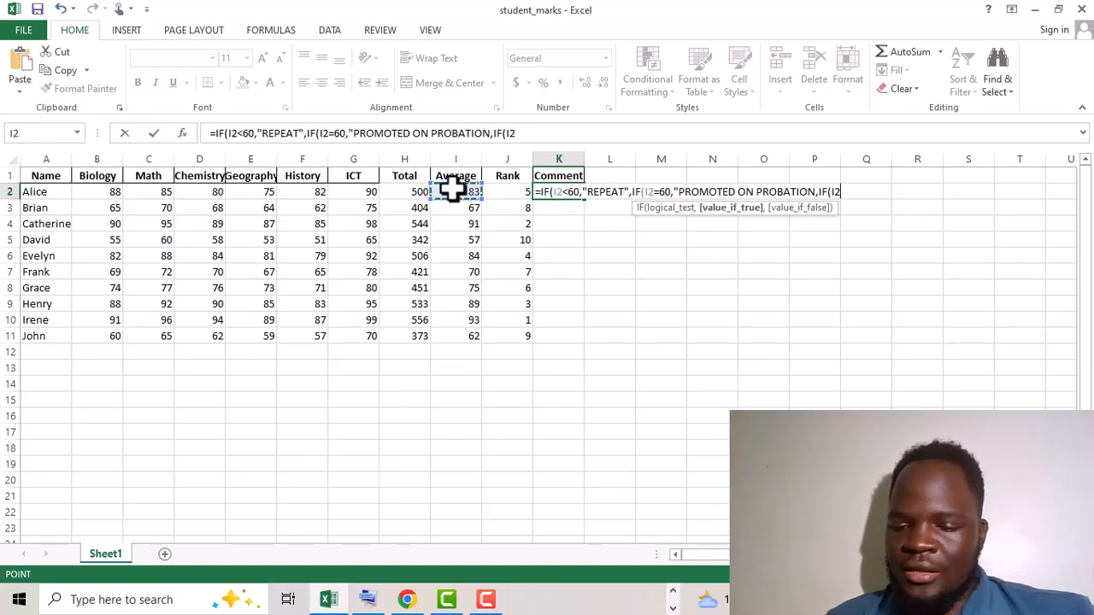
type(">")
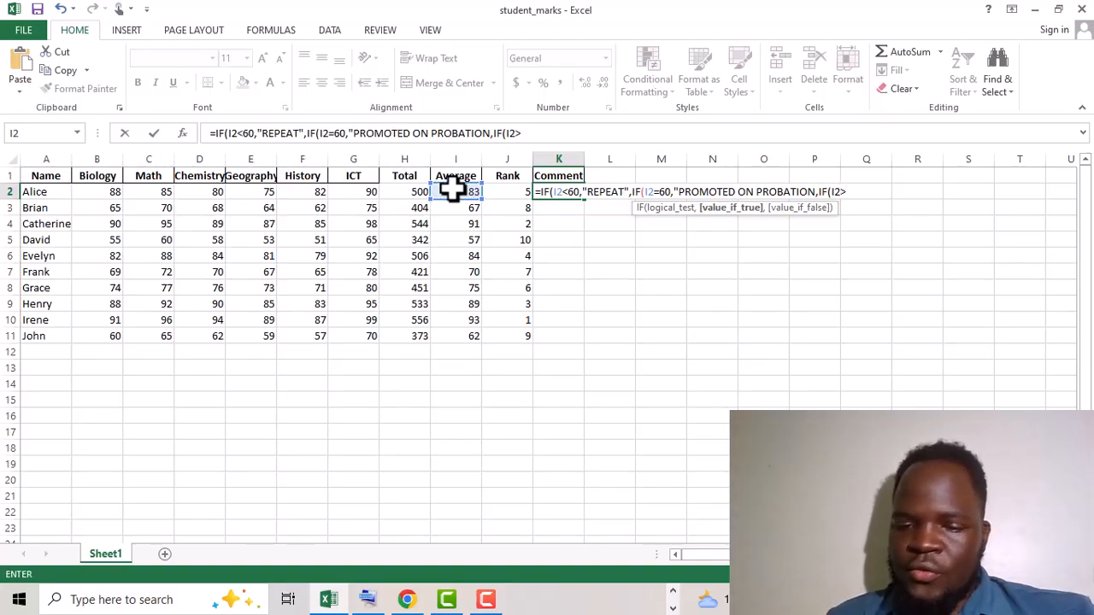
type("60")
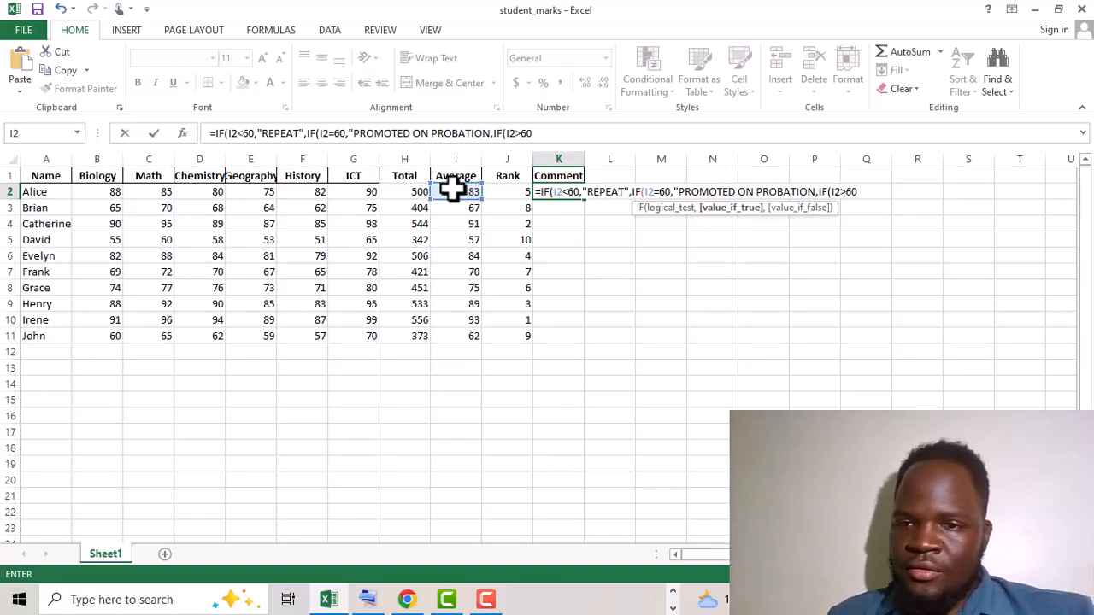
type(",")
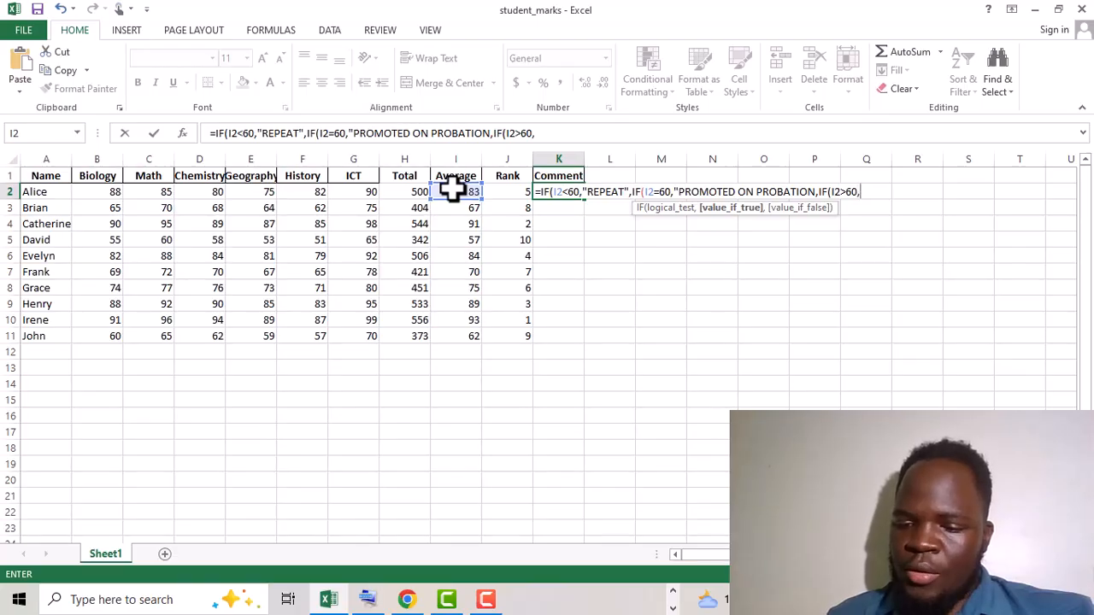
- Finish the K2 formula with "PROMOTED" and three closing parentheses, and enter it with the missing quotation mark after PROBATION corrected
type("\"")
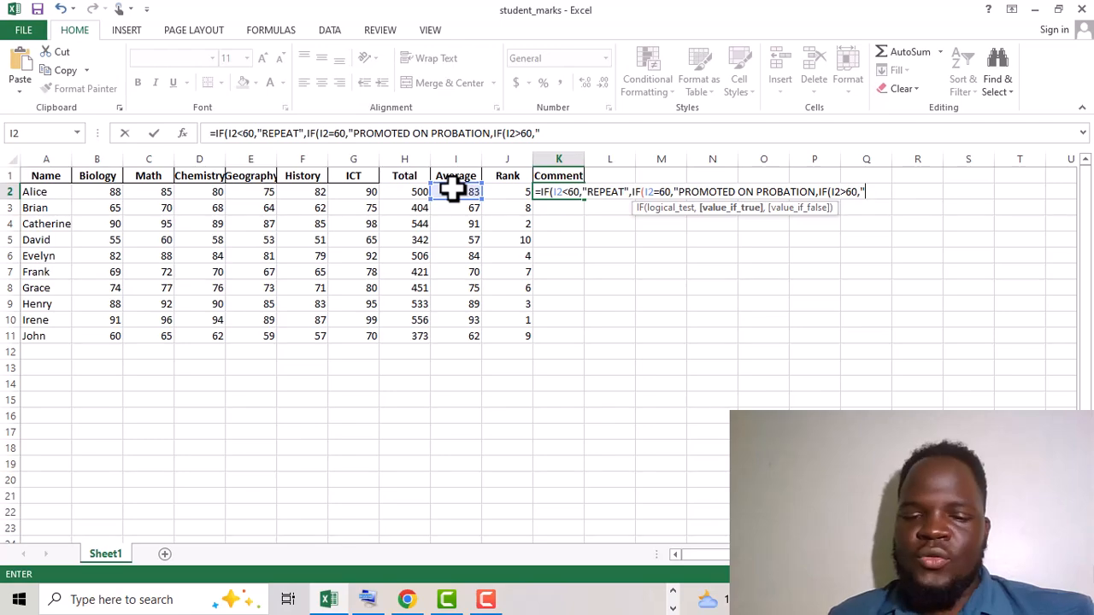
type("PR")
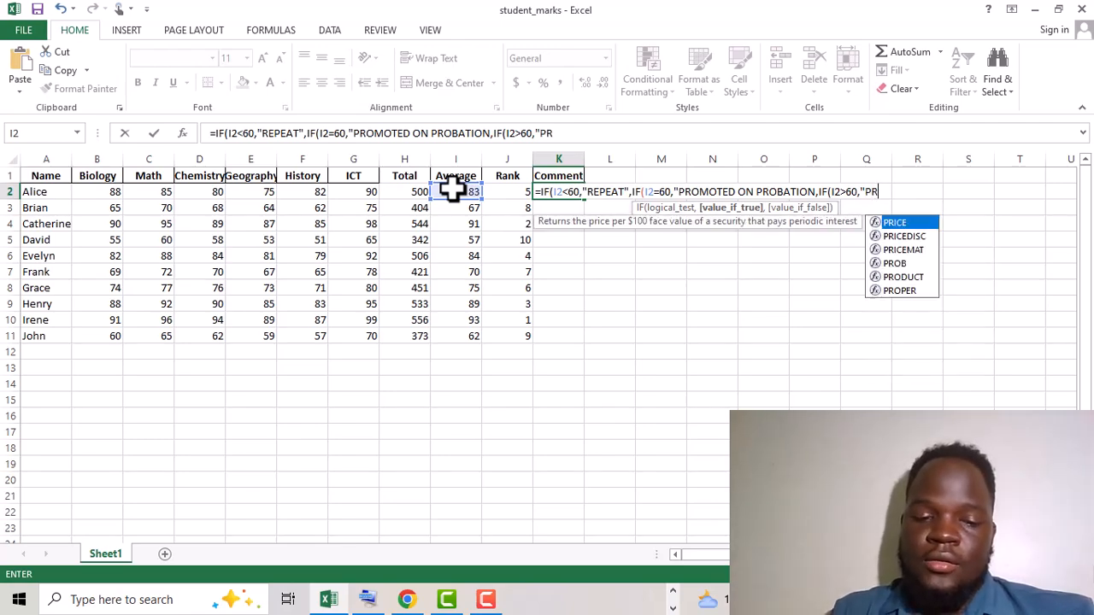
type("OMOTED")
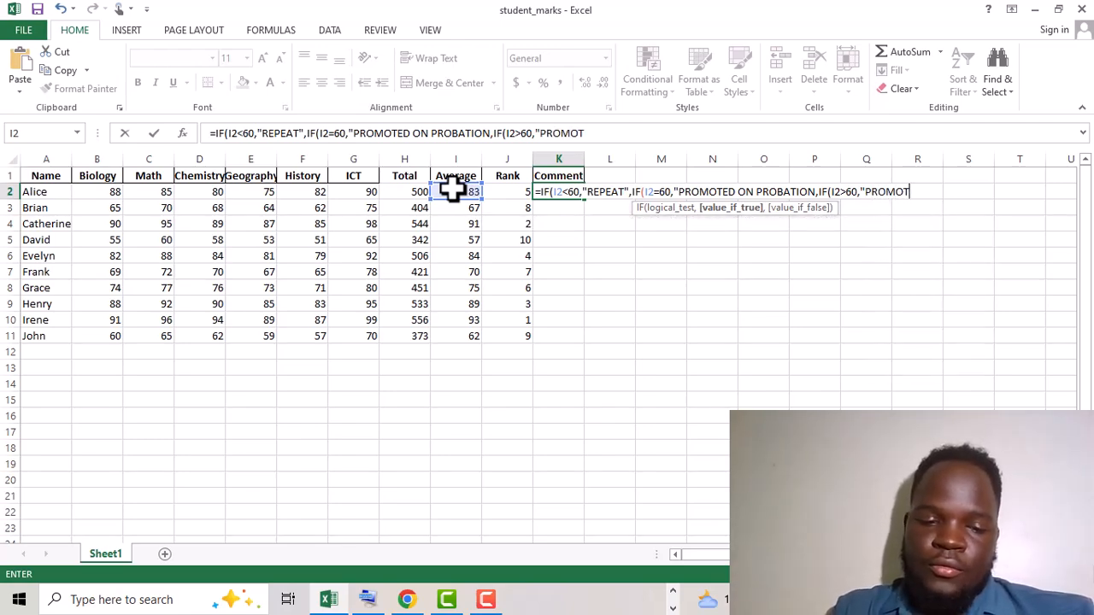
type("\"")
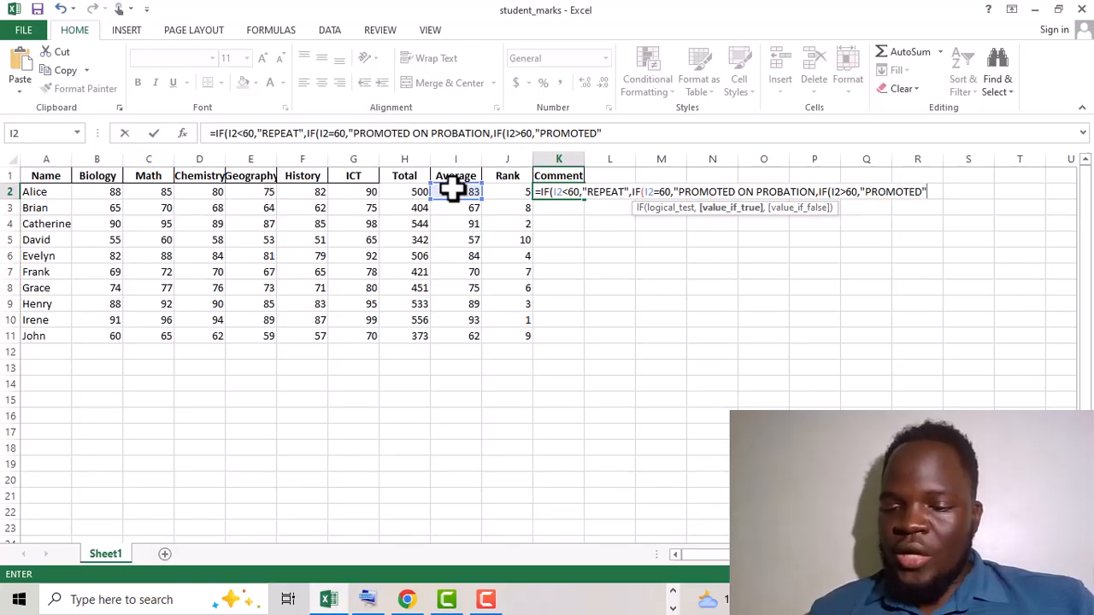
type(")))")
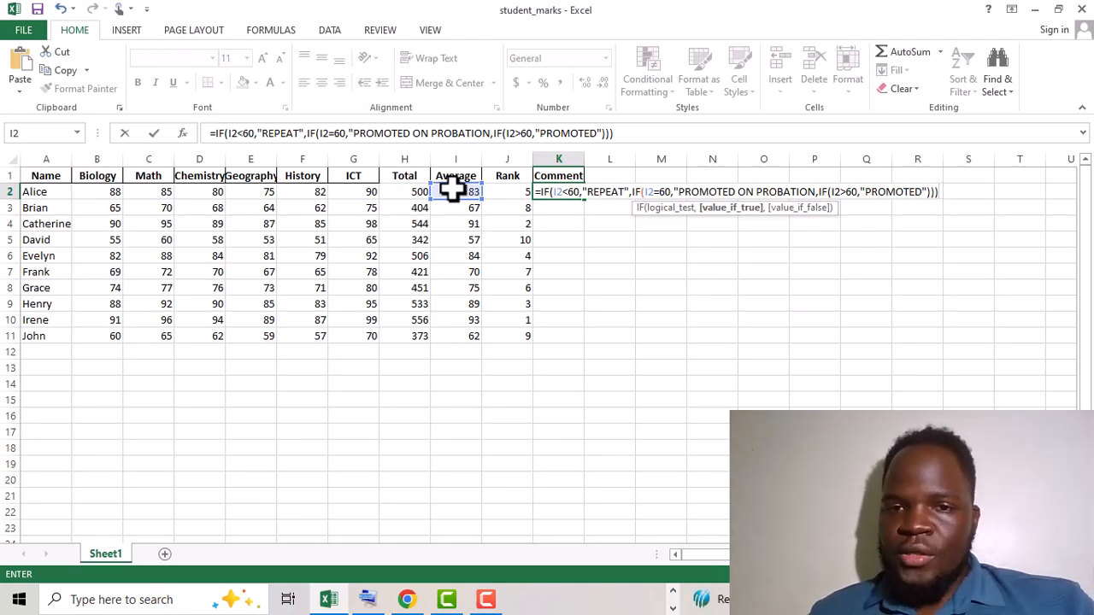
key("Return")
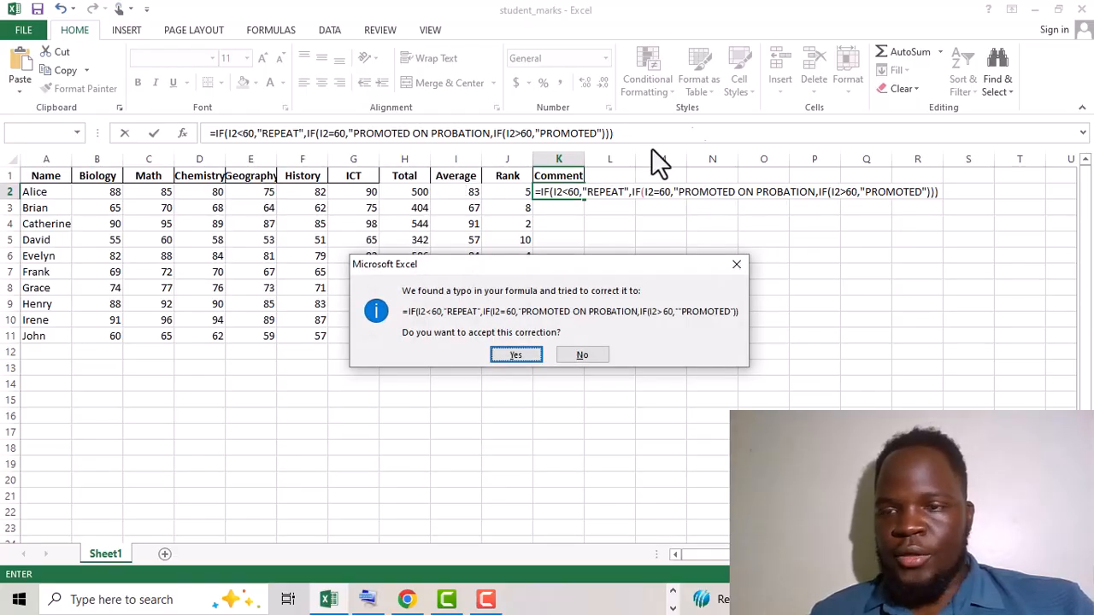
key("Return")
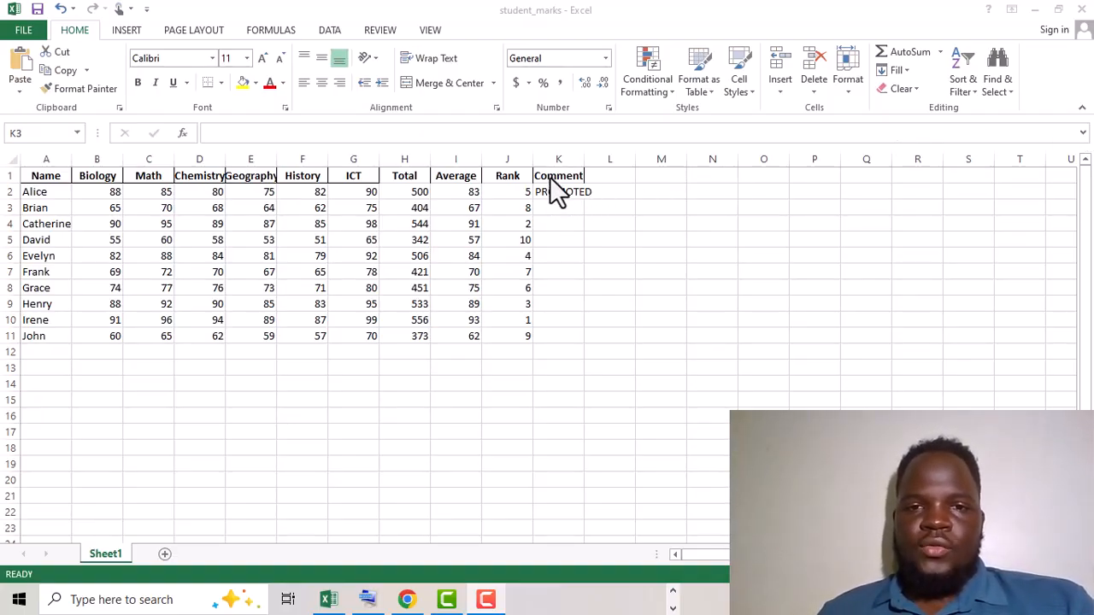
- Fill the K2 comment formula down the Comment column to K11
left_click(573, 189)
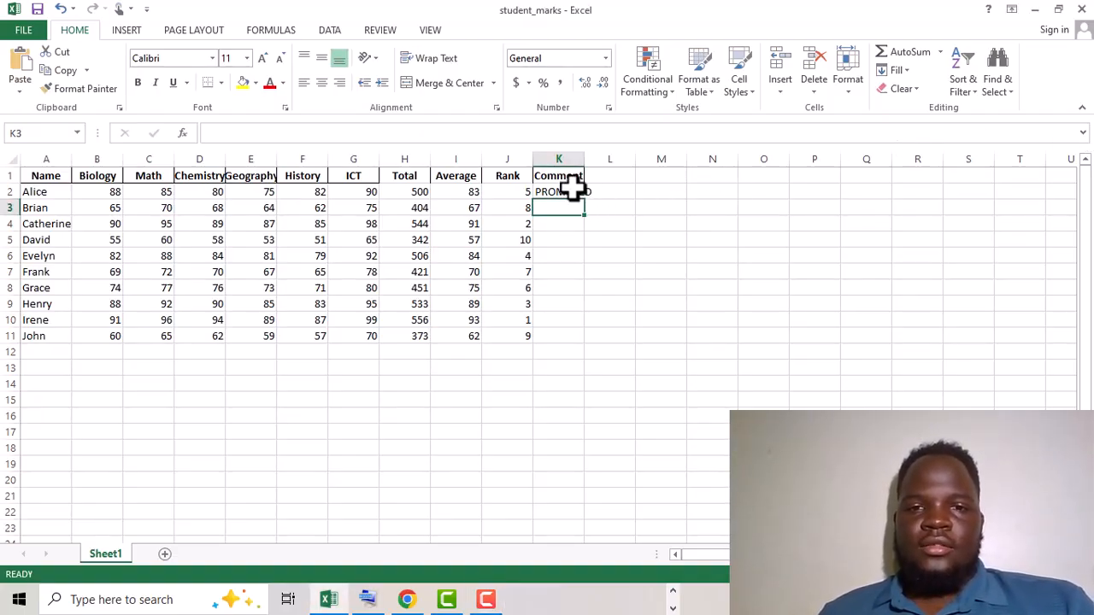
left_click(579, 192)
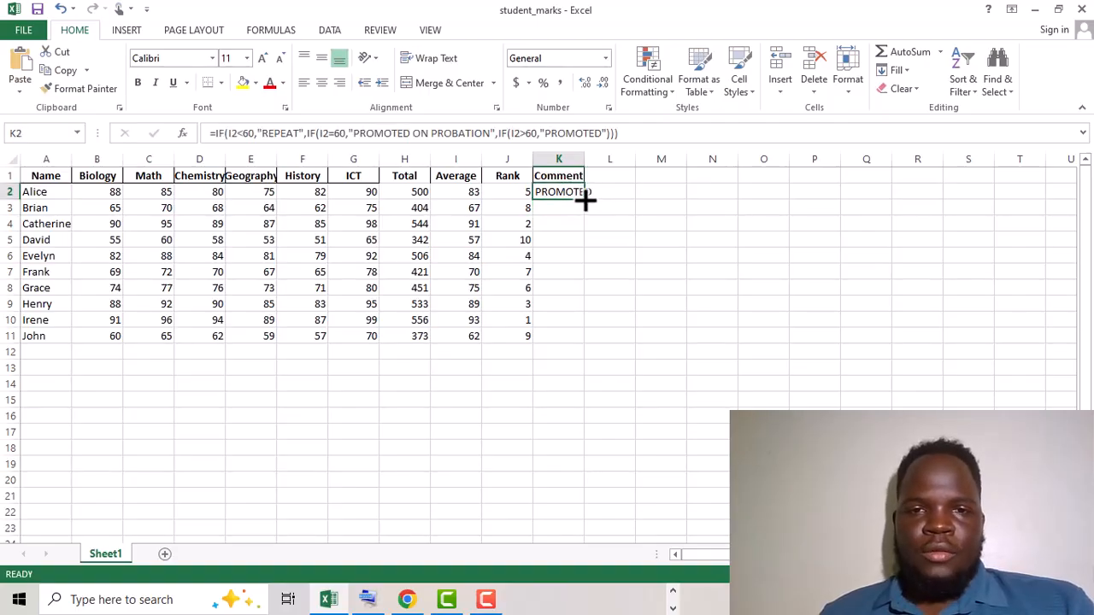
double_click(585, 199)
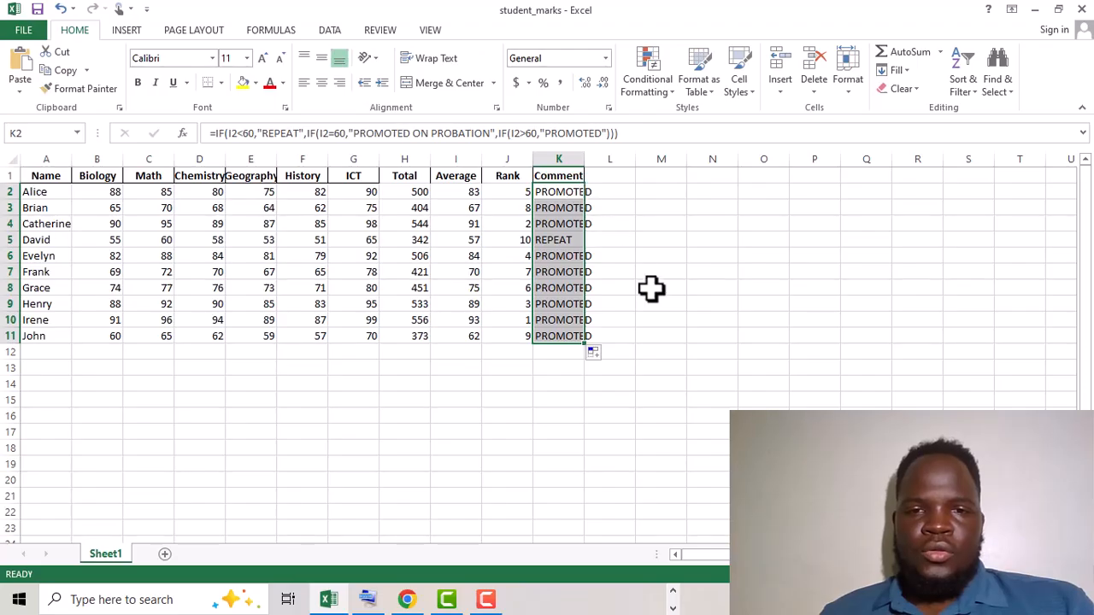
- Auto-fit the width of column K to its comments
left_click(557, 381)
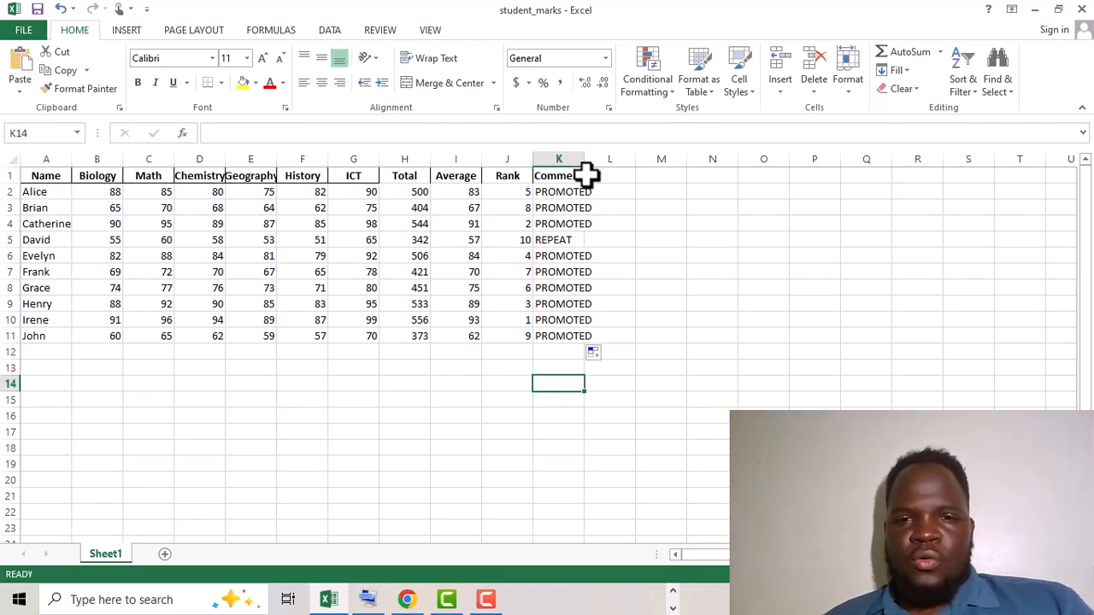
left_click(578, 174)
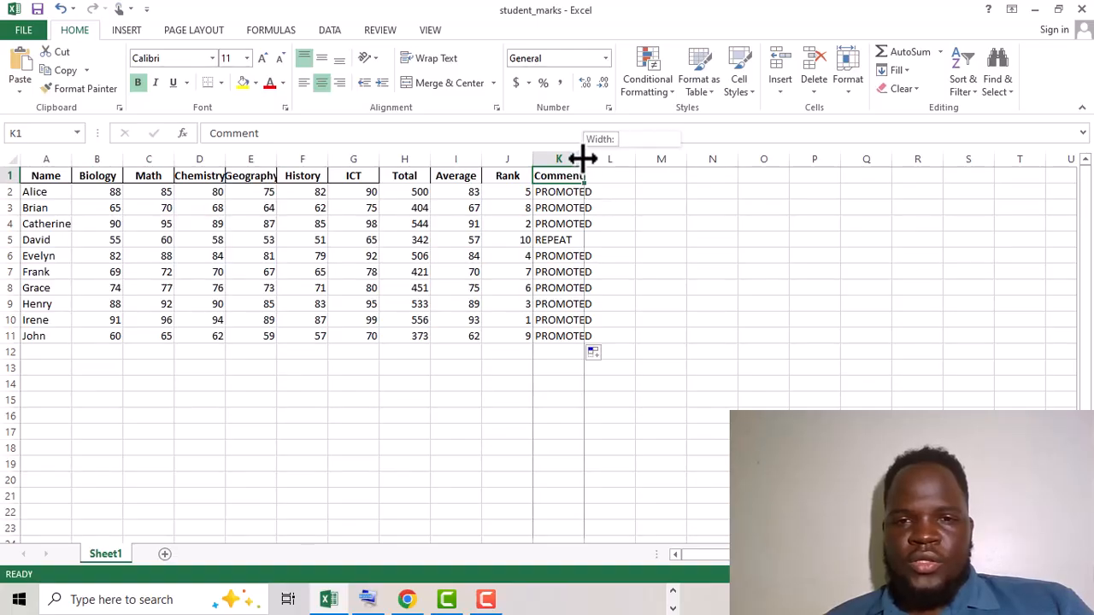
double_click(584, 159)
- Enter the header COMMENT in cell L1
left_click(620, 174)
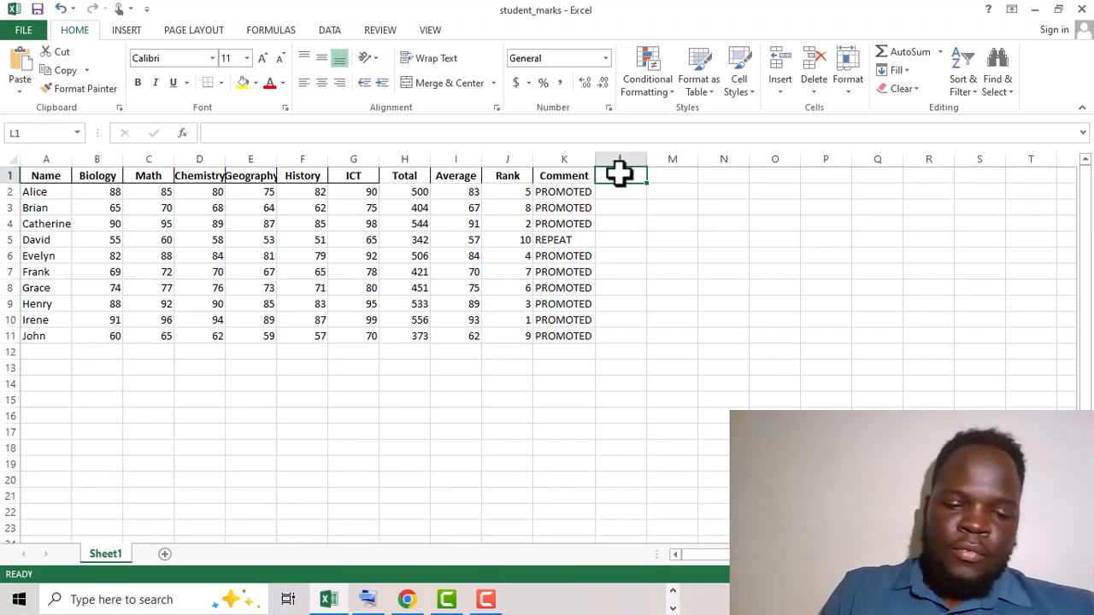
type("COMME")
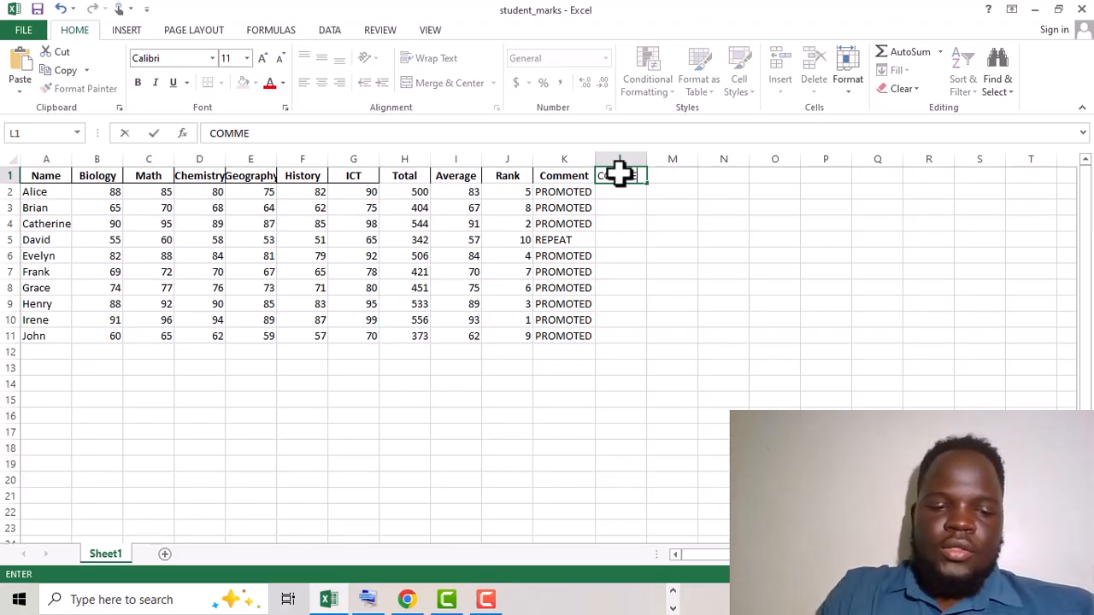
type("NT")
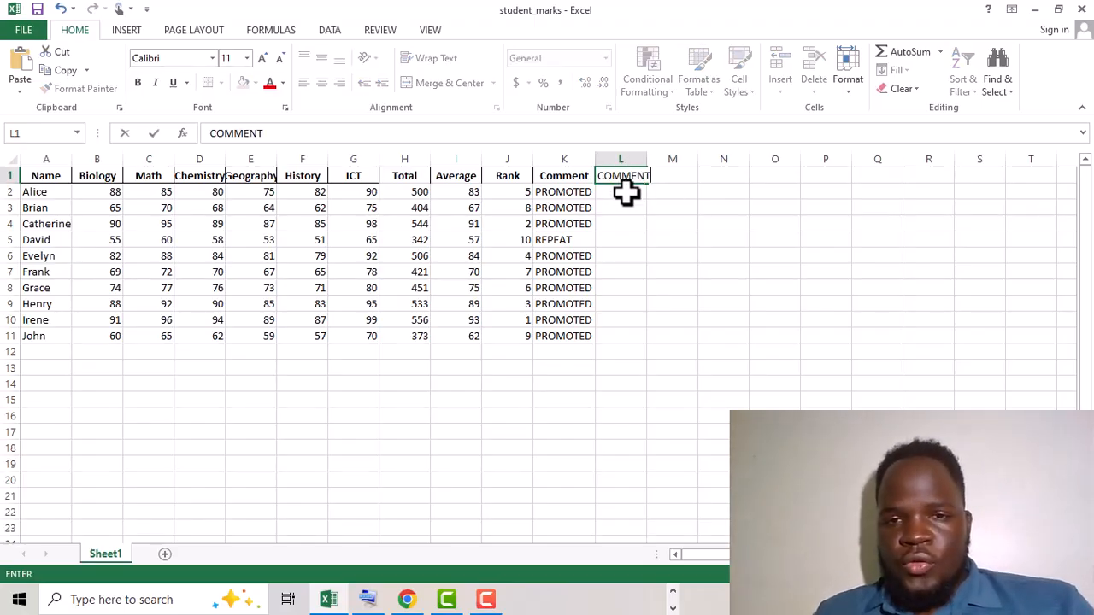
left_click(625, 195)
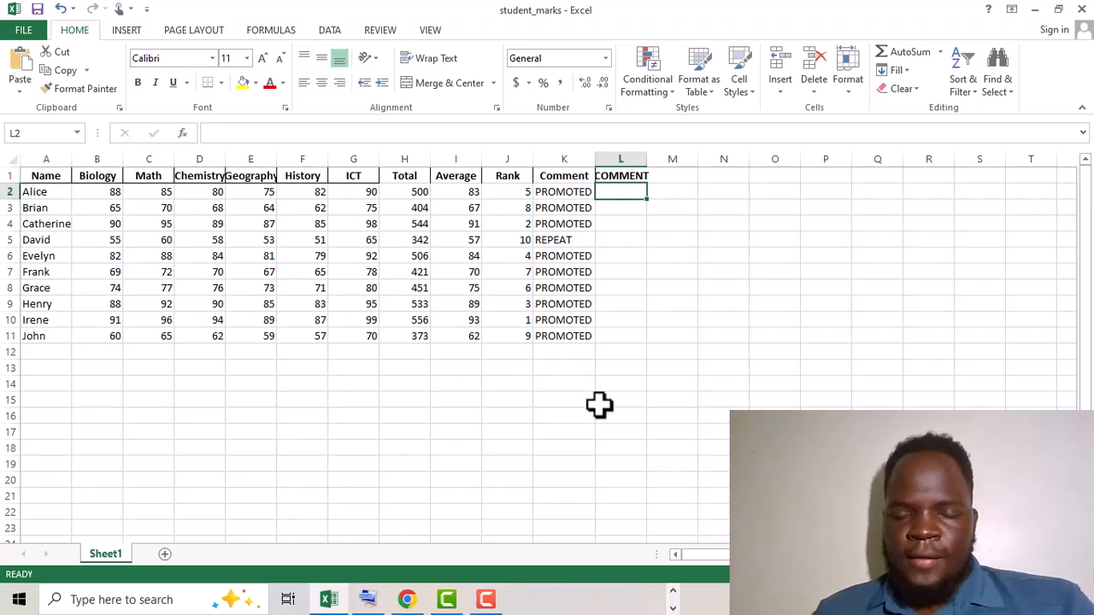
- Start an IF formula in L2 with the logical test H2<500
left_click(365, 603)
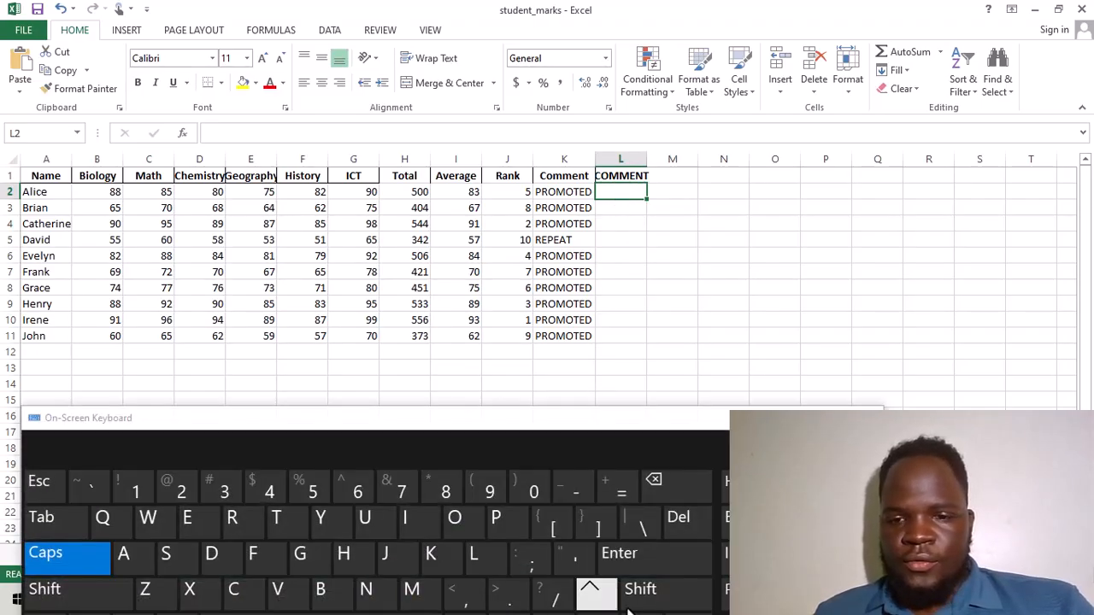
left_click(621, 494)
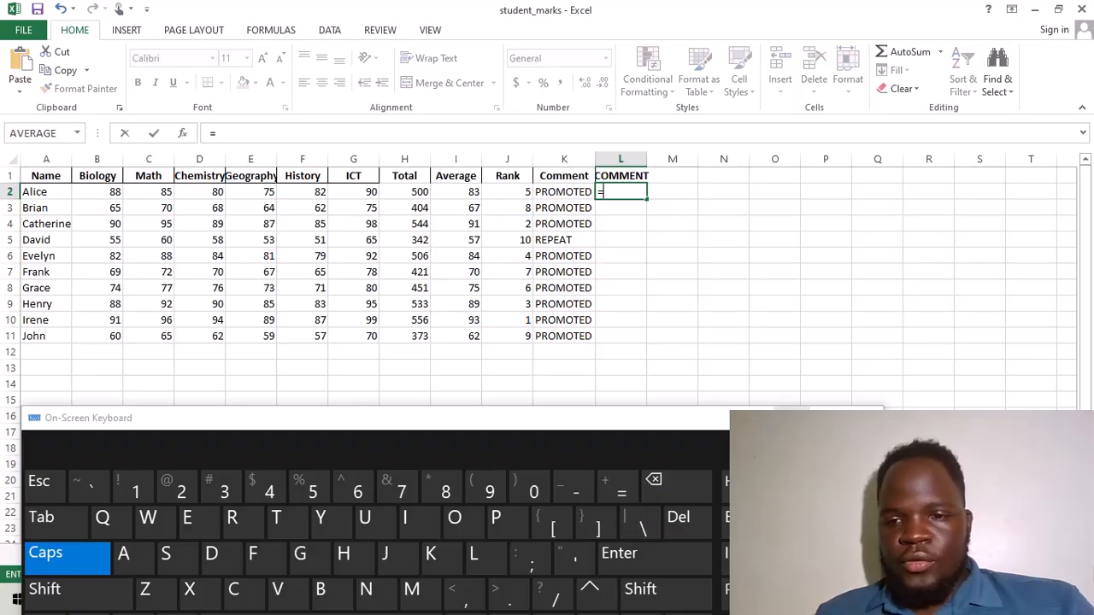
left_click(791, 418)
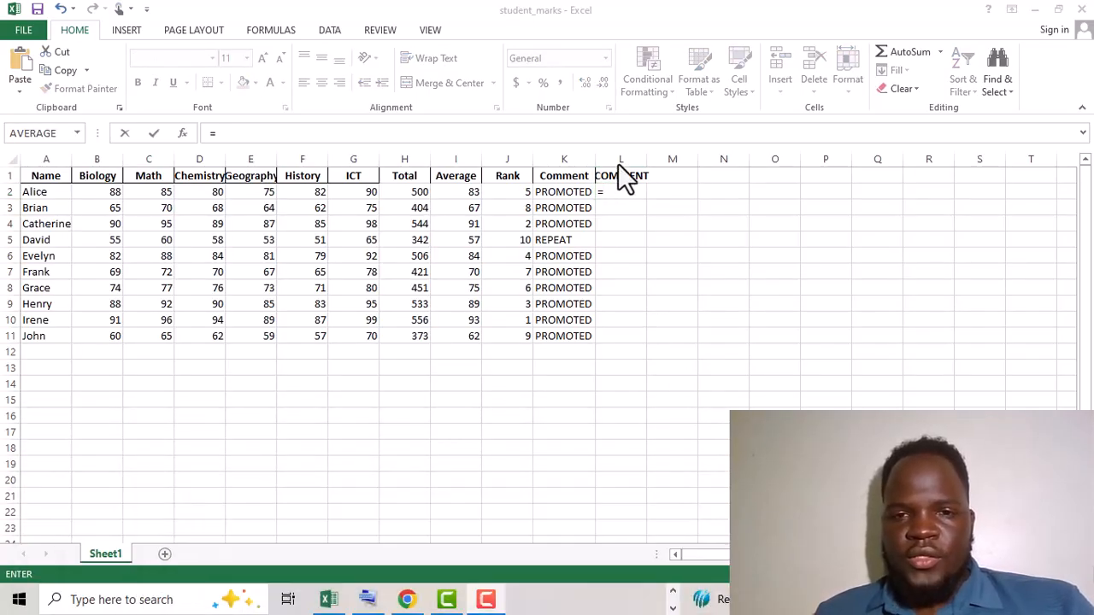
left_click(613, 195)
type("IF")
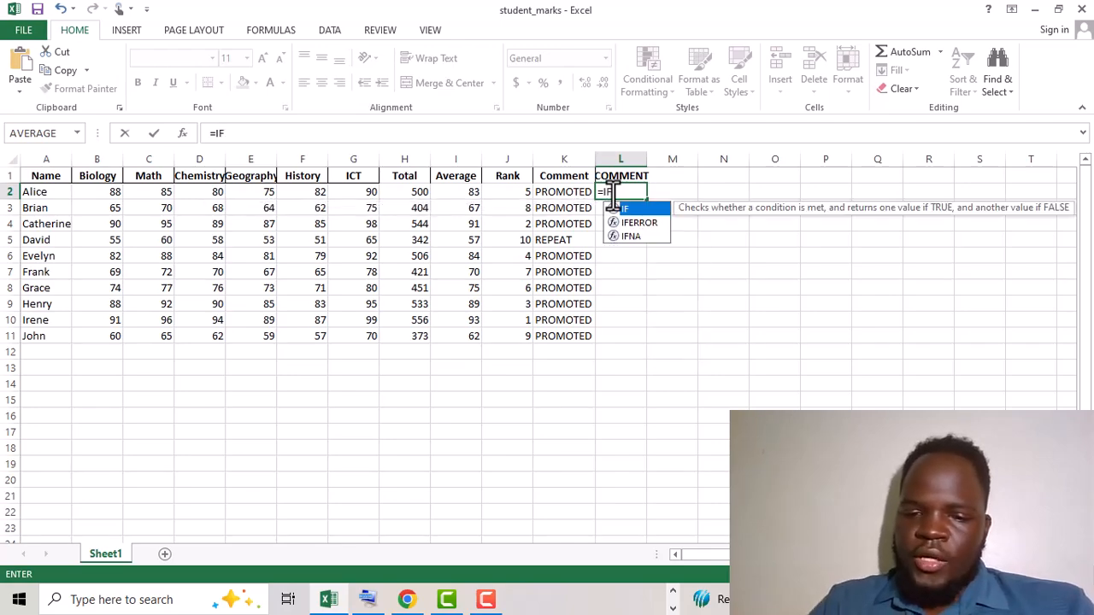
type("(")
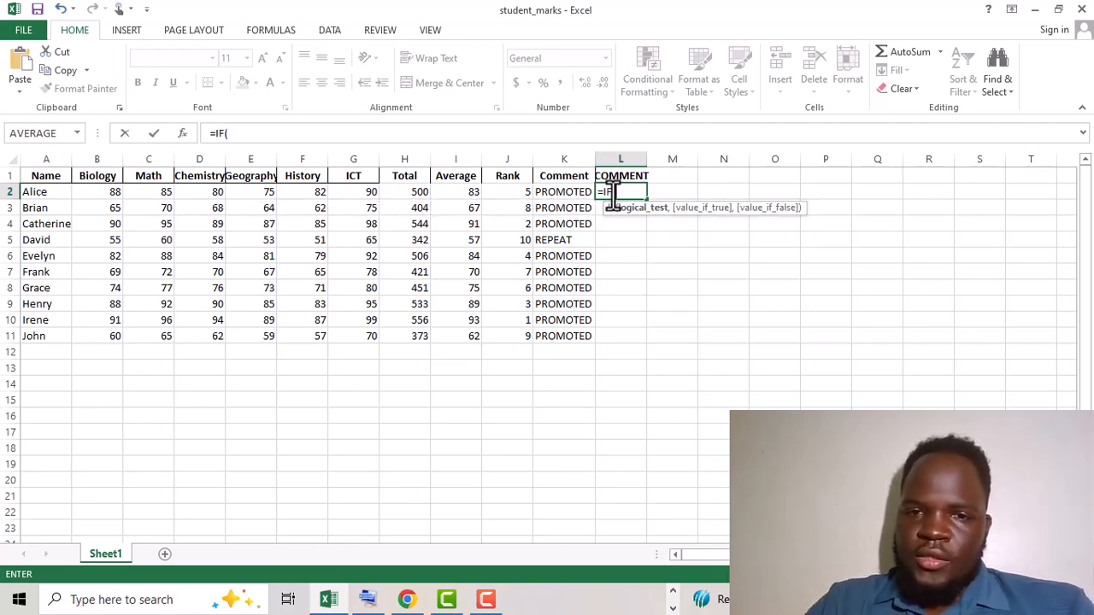
left_click(406, 195)
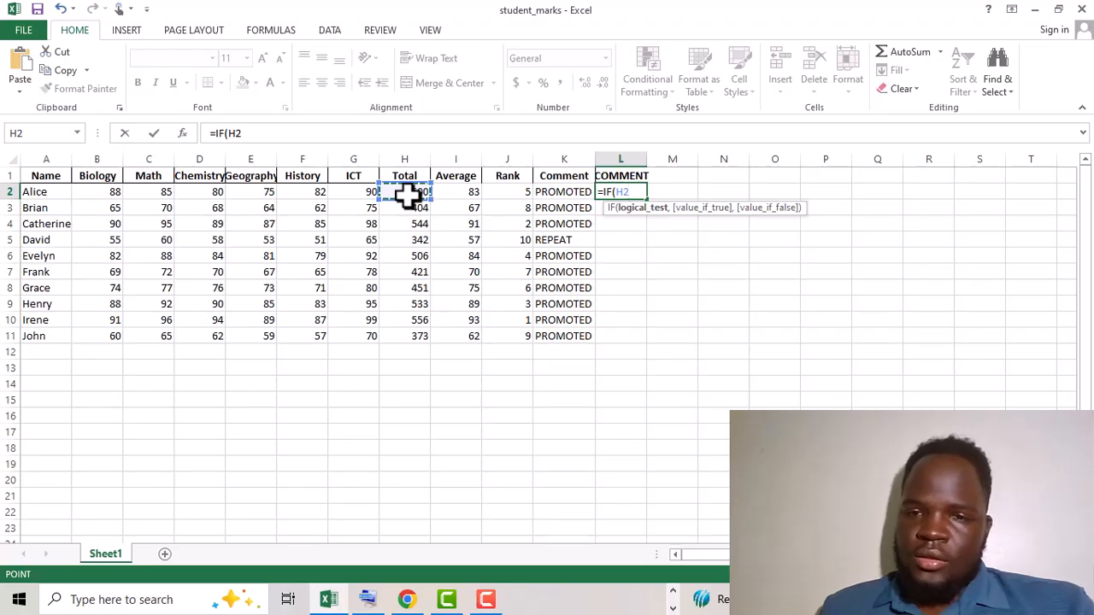
type(",")
key("BackSpace")
type("<")
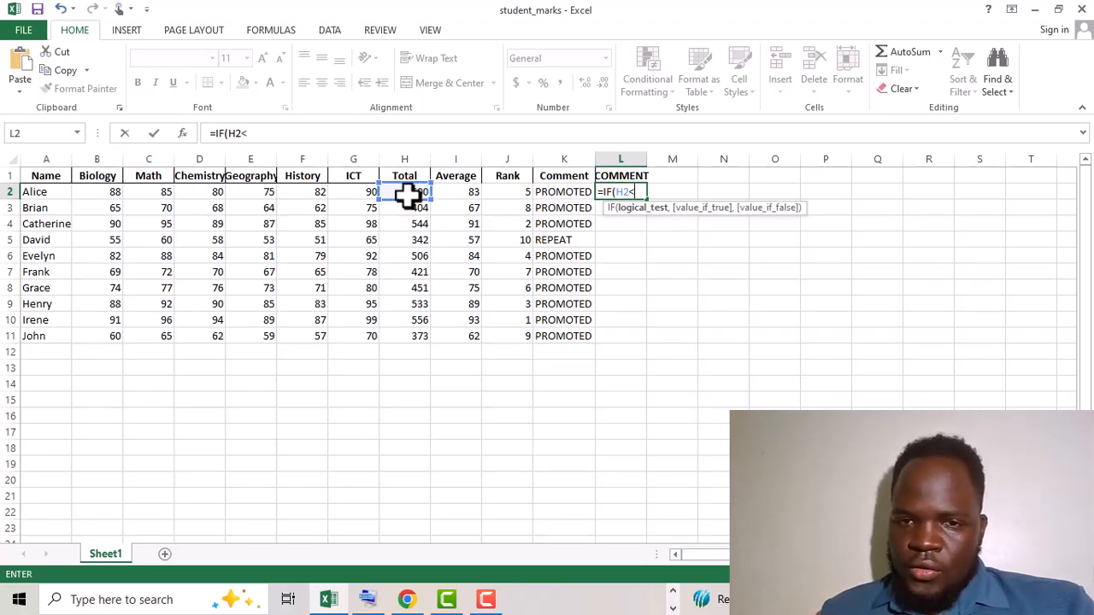
type("500")
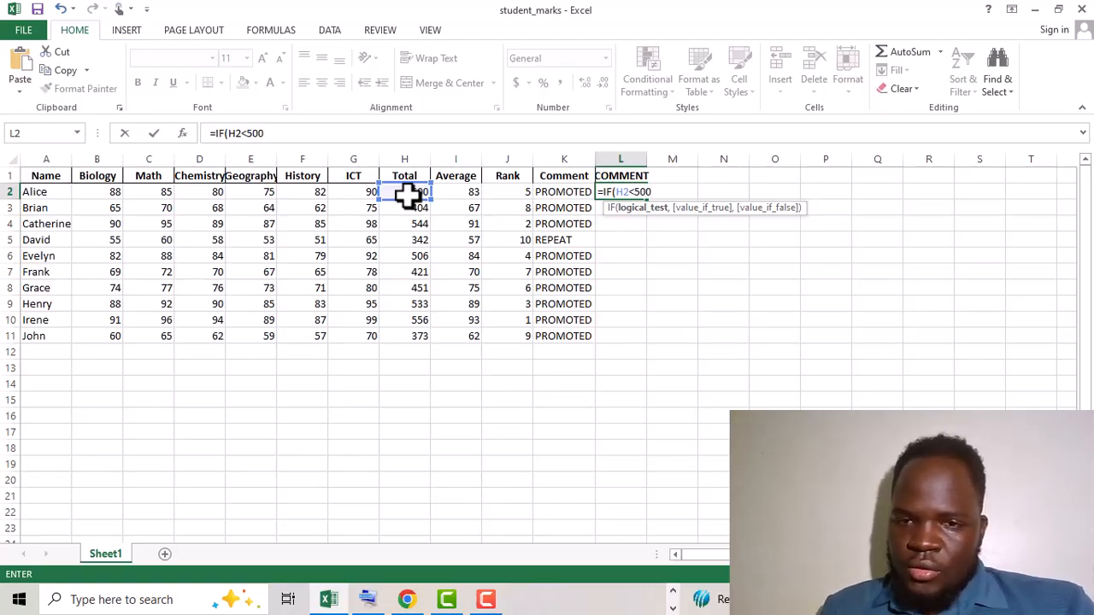
- Add "REPEAT" as the value-if-true of the IF formula in L2
type(",\"")
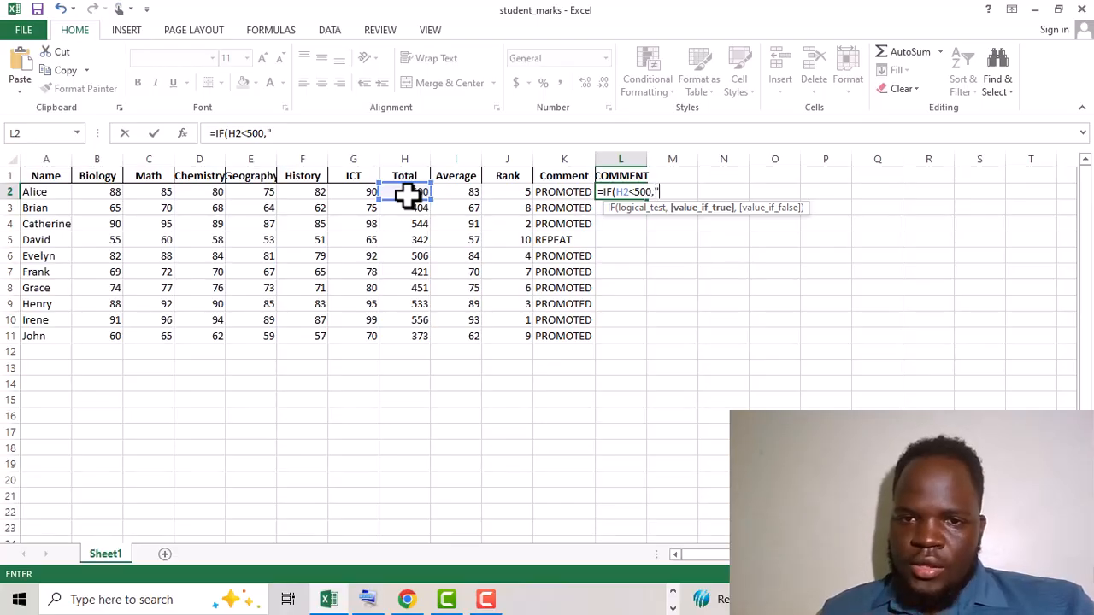
type("RE")
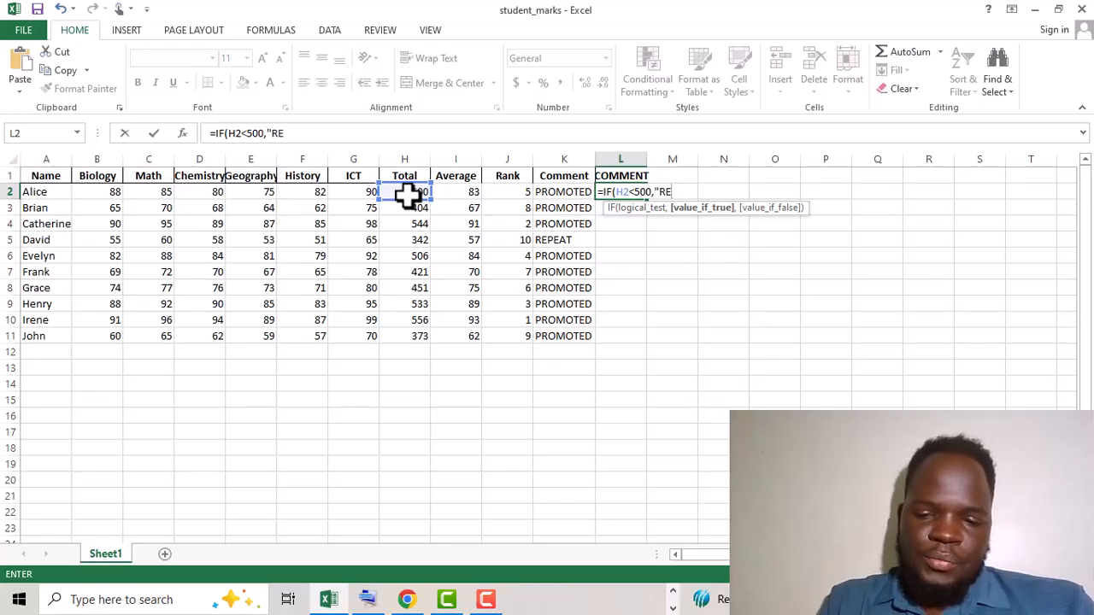
type("PEAT")
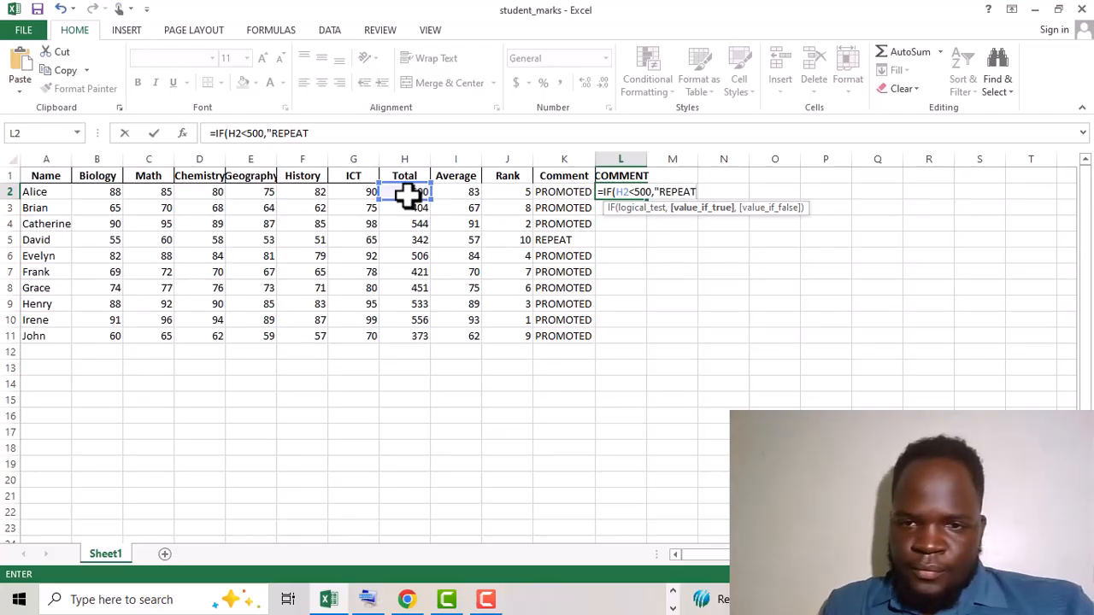
type("\"")
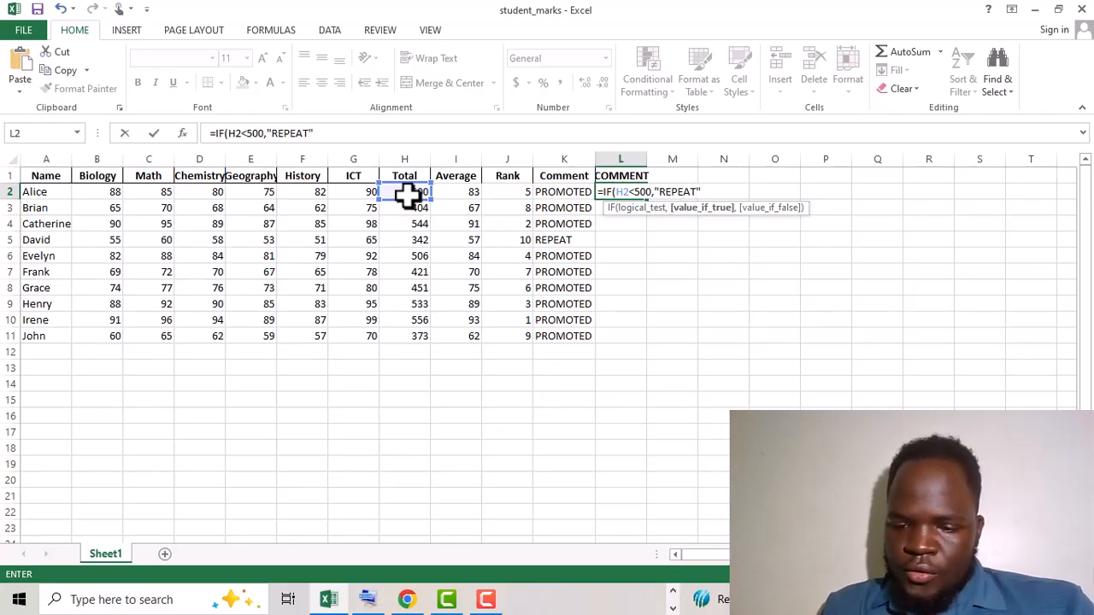
- Nest a second IF( as the value-if-false in the L2 formula with the test H2=500
type(",IF")
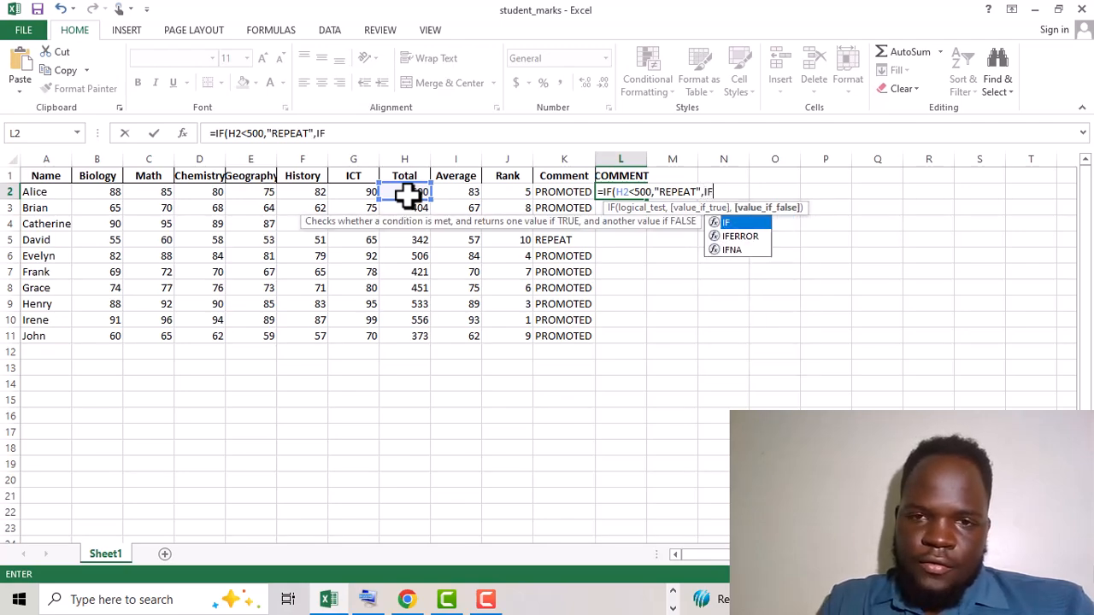
type("(")
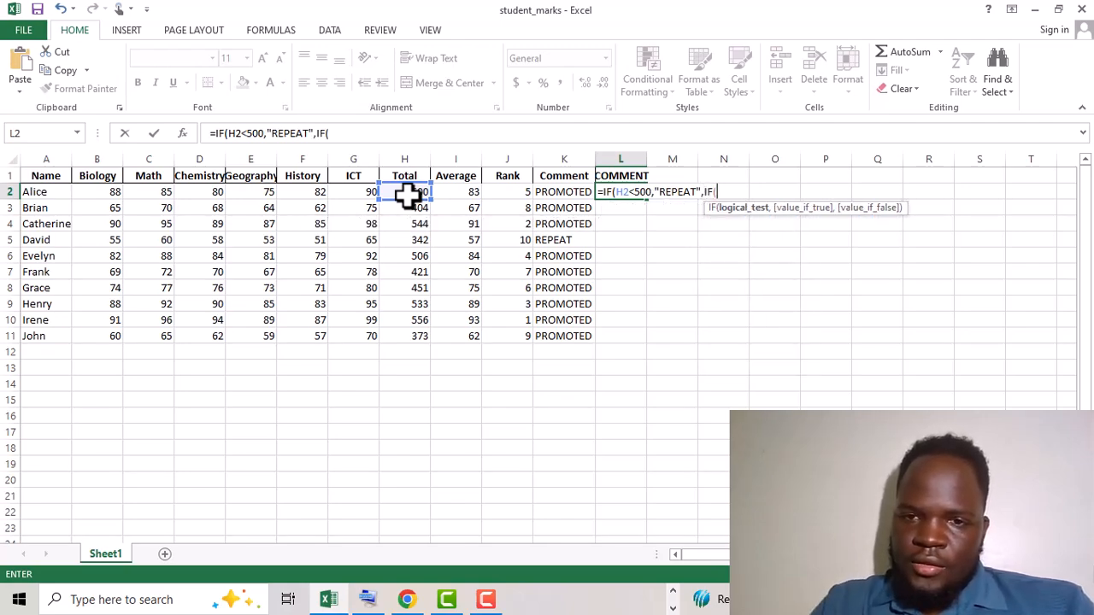
left_click(395, 191)
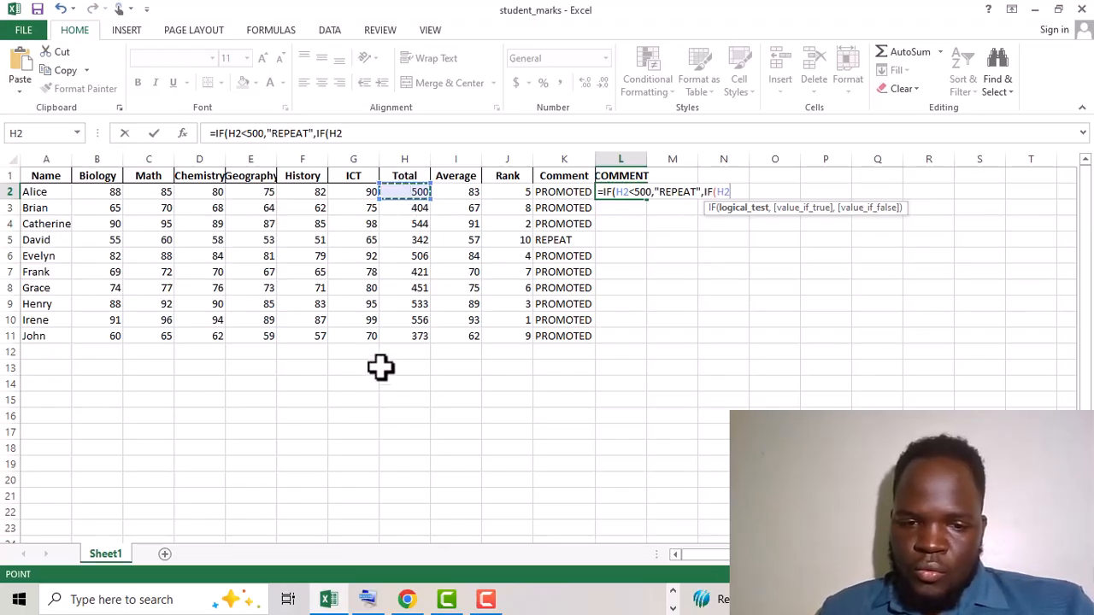
left_click(368, 600)
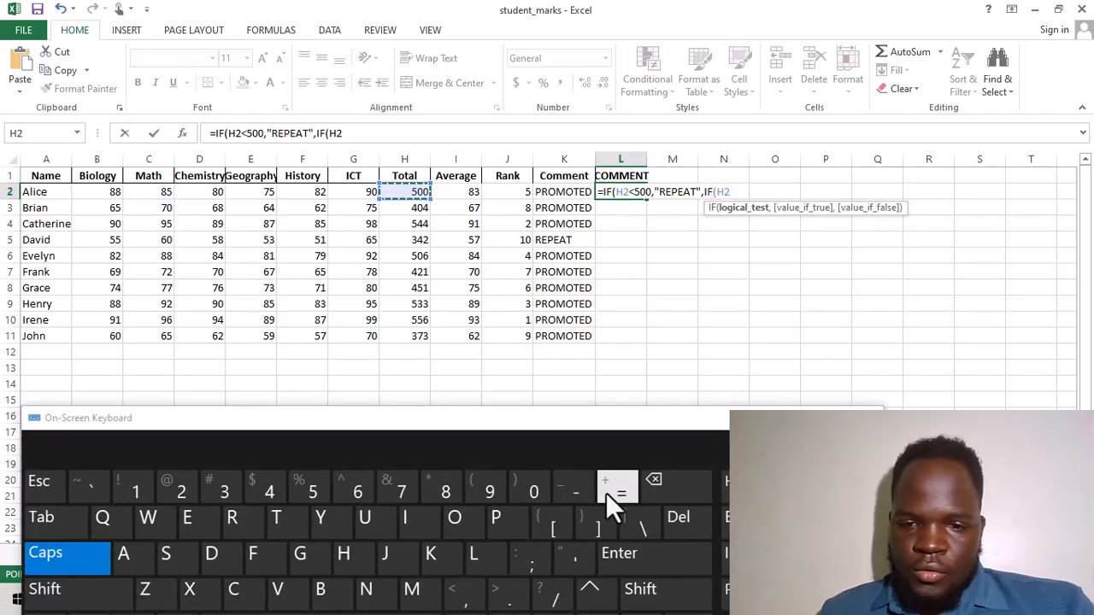
left_click(610, 492)
left_click(792, 416)
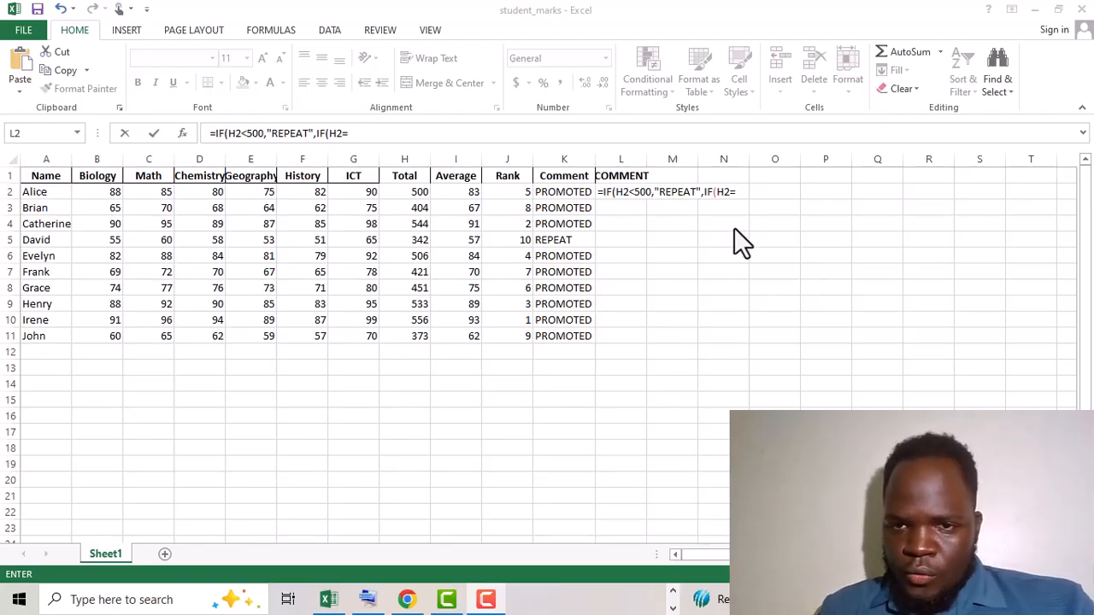
left_click(742, 191)
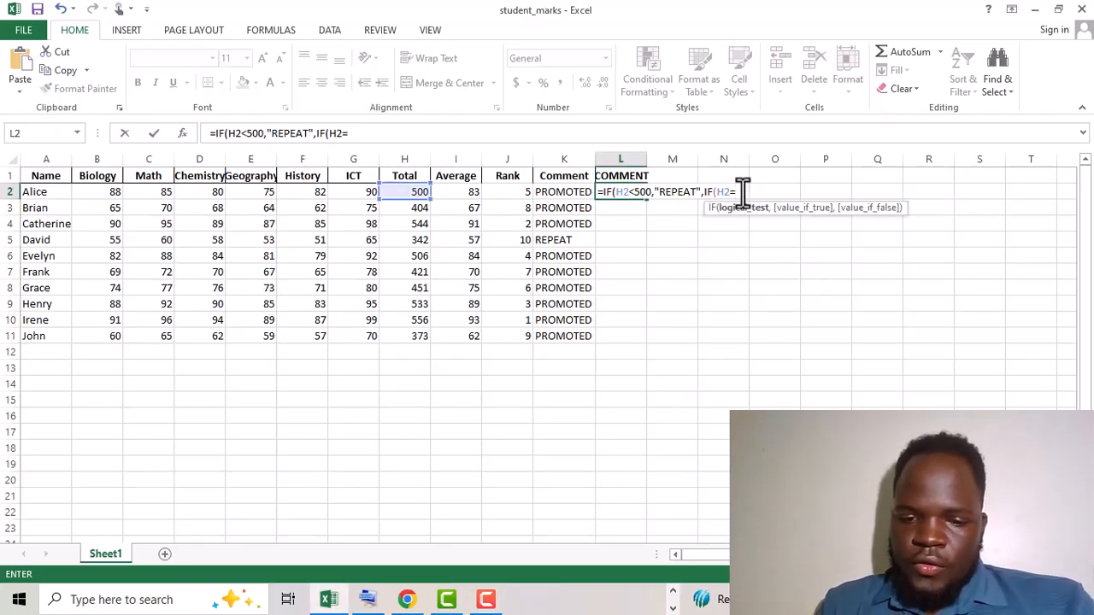
type("500")
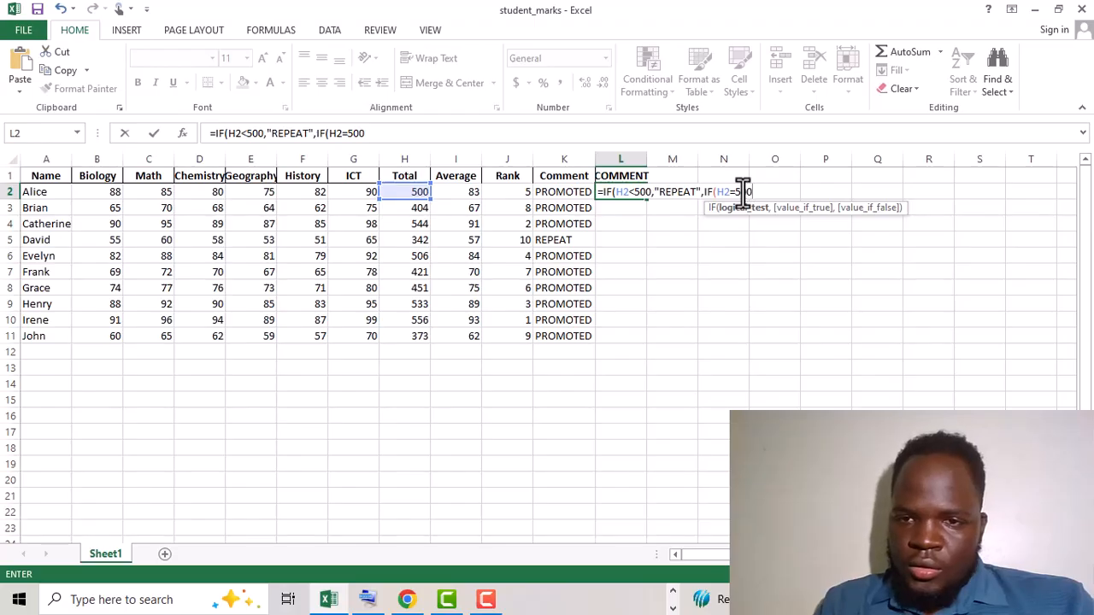
- Add "PROMOTED ON PROBATION" as the value-if-true of the second IF in the L2 formula
type(",")
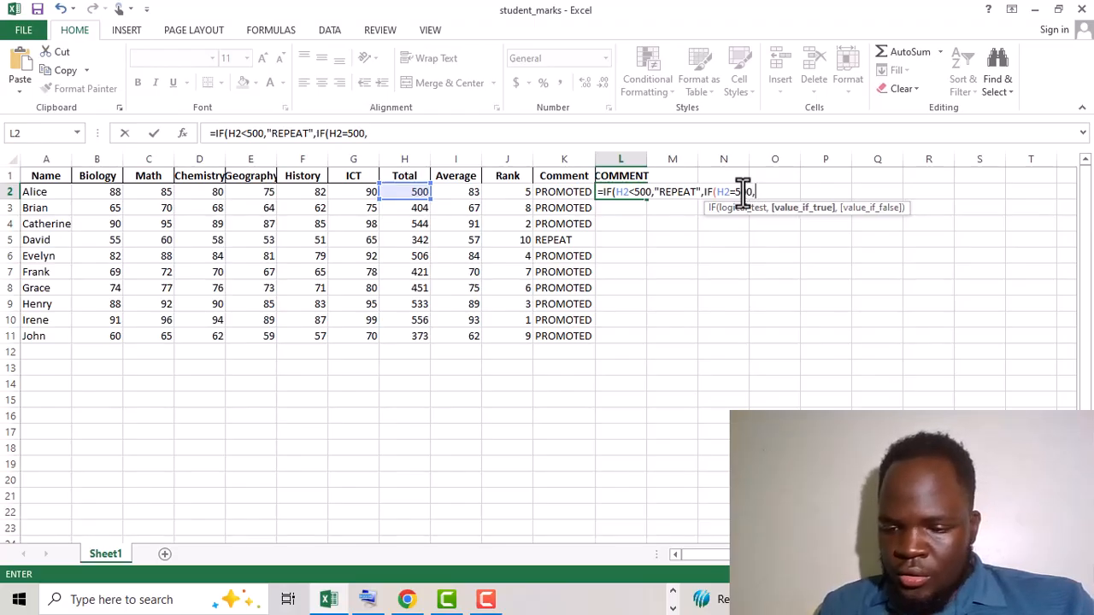
type("\"P")
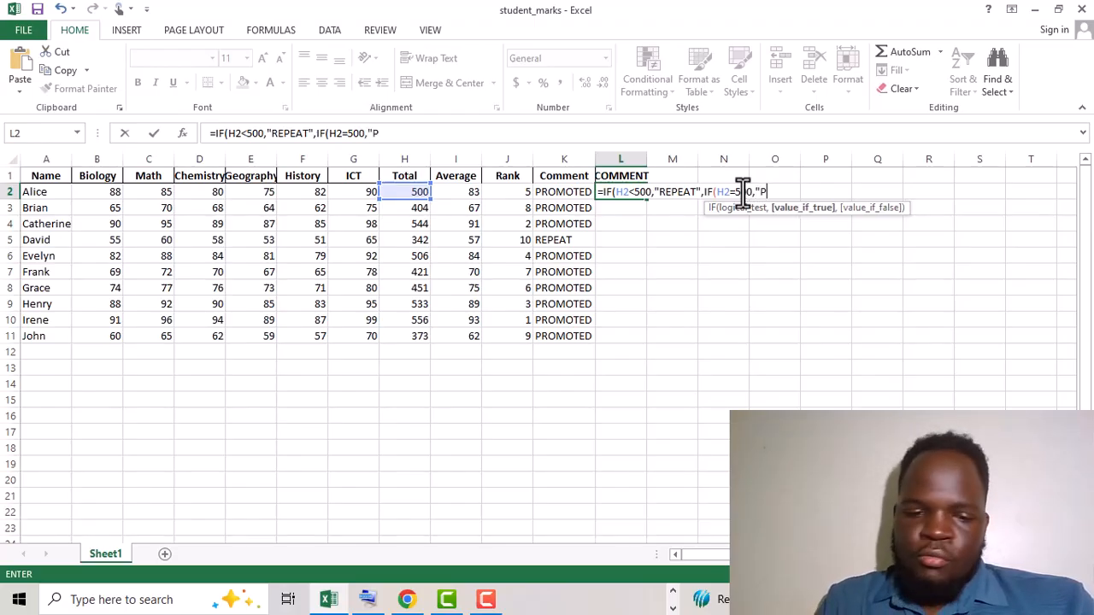
type("RO")
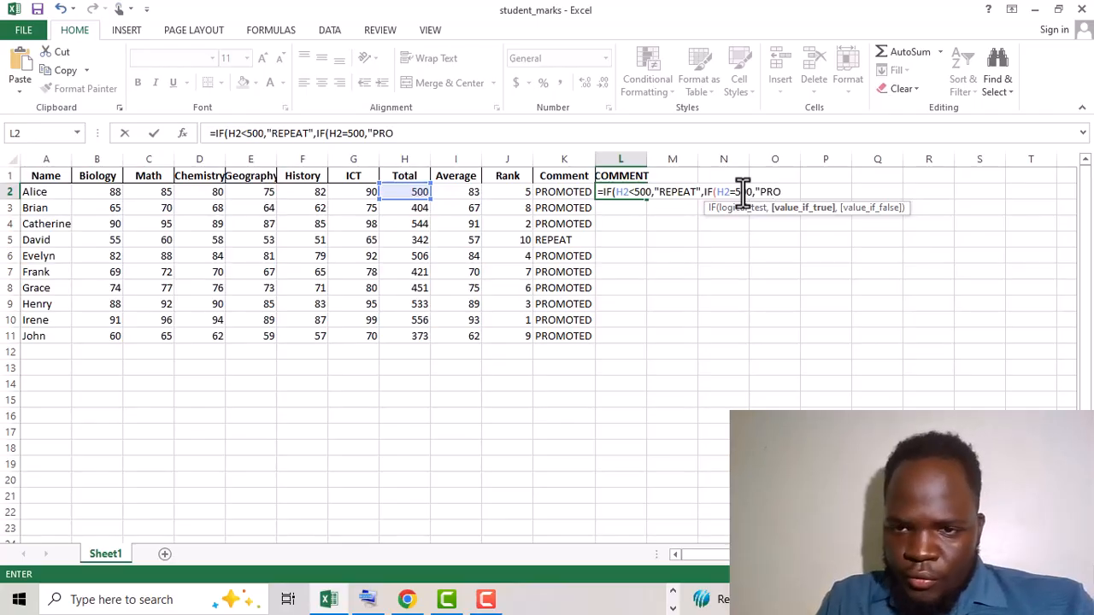
type("MOTED")
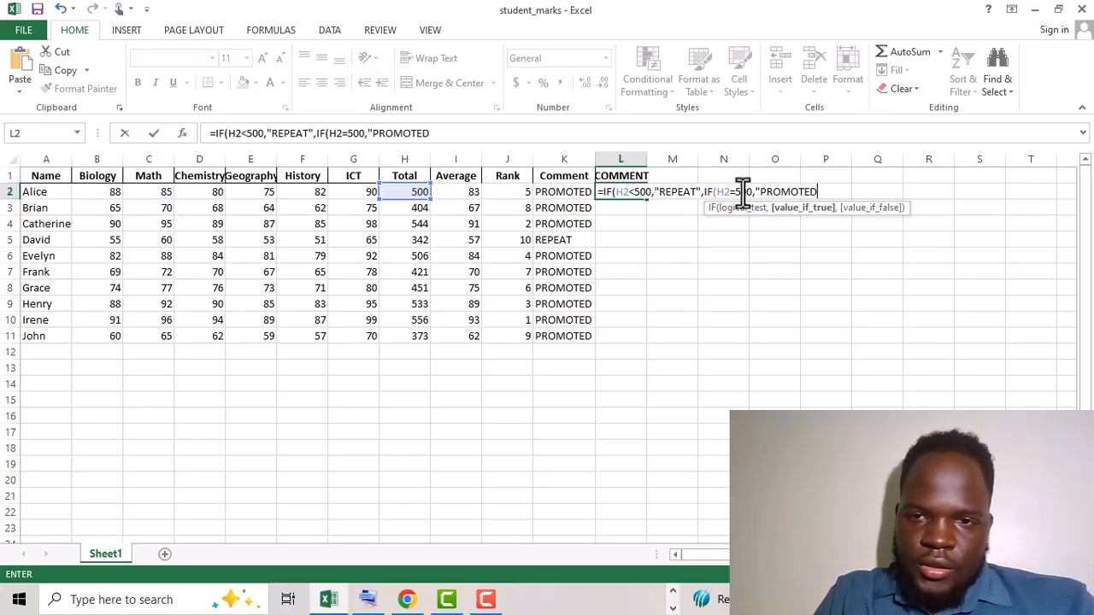
type(" ON ")
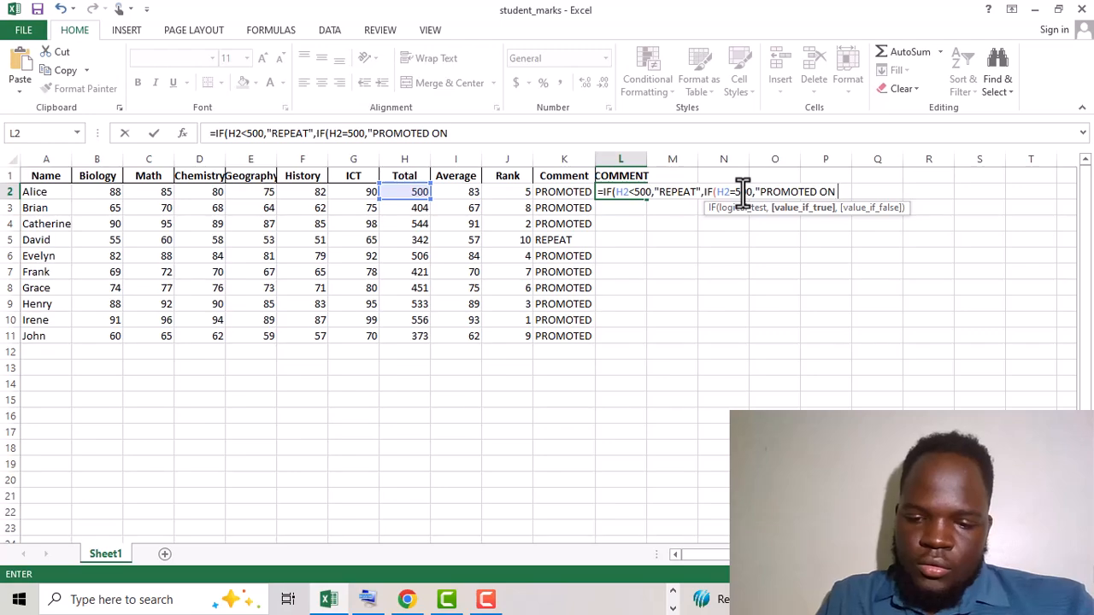
type("PROBA")
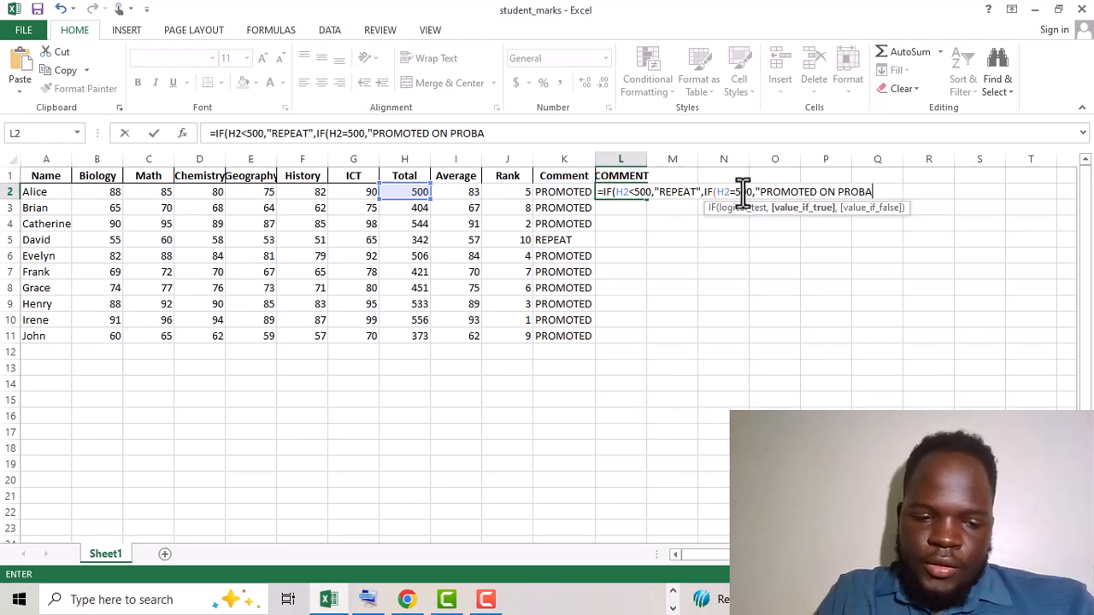
type("TION")
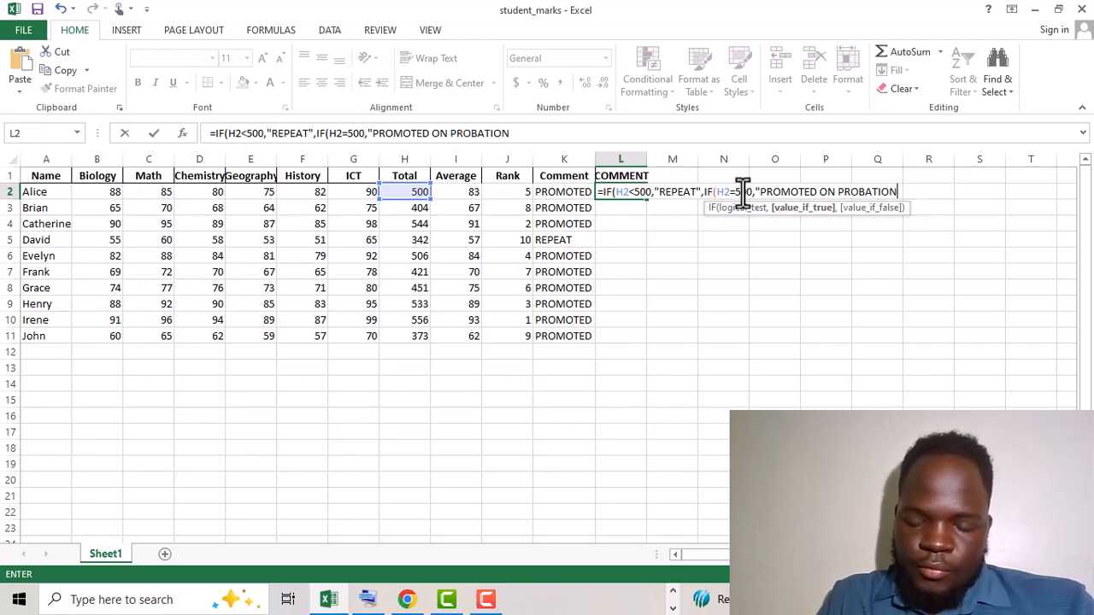
type("\"")
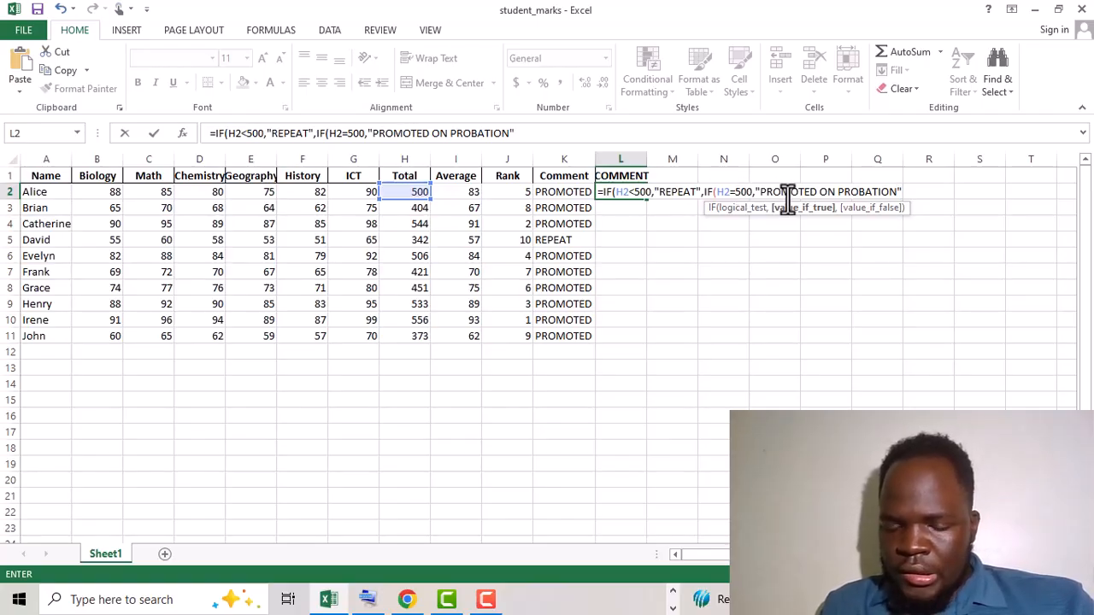
- Nest a third IF( as the second IF's value-if-false in the L2 formula, with the test H2>500
type(",")
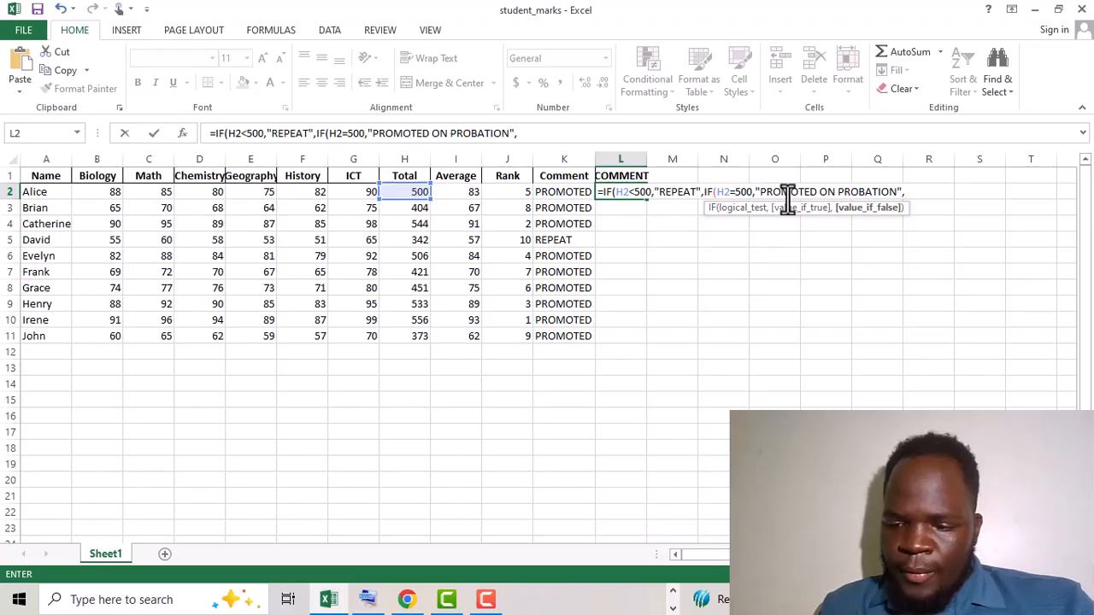
type("IF")
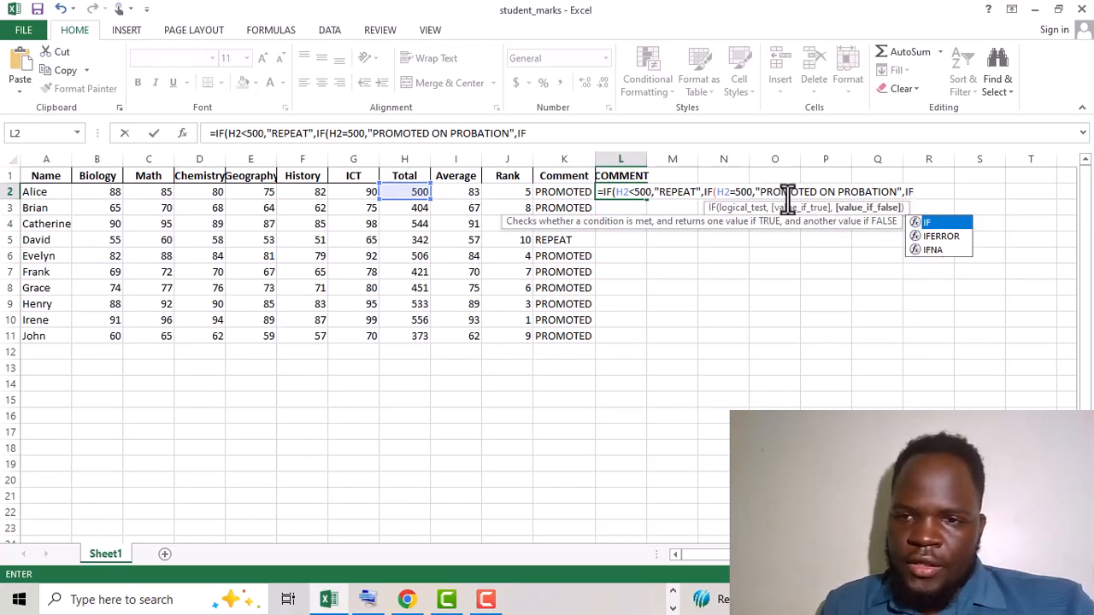
type("(")
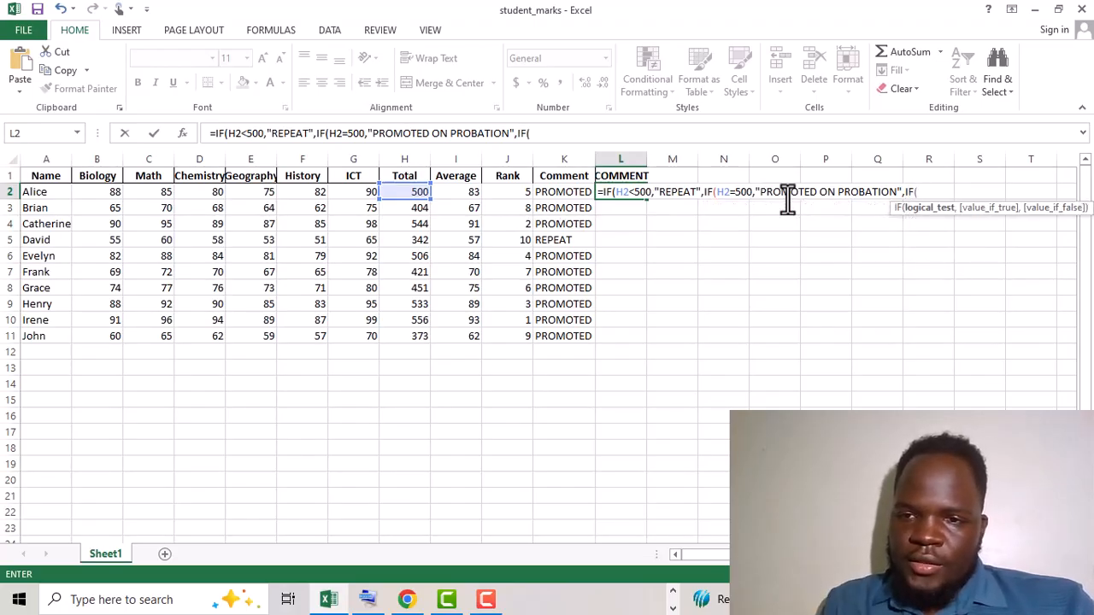
left_click(418, 193)
type(">500,")
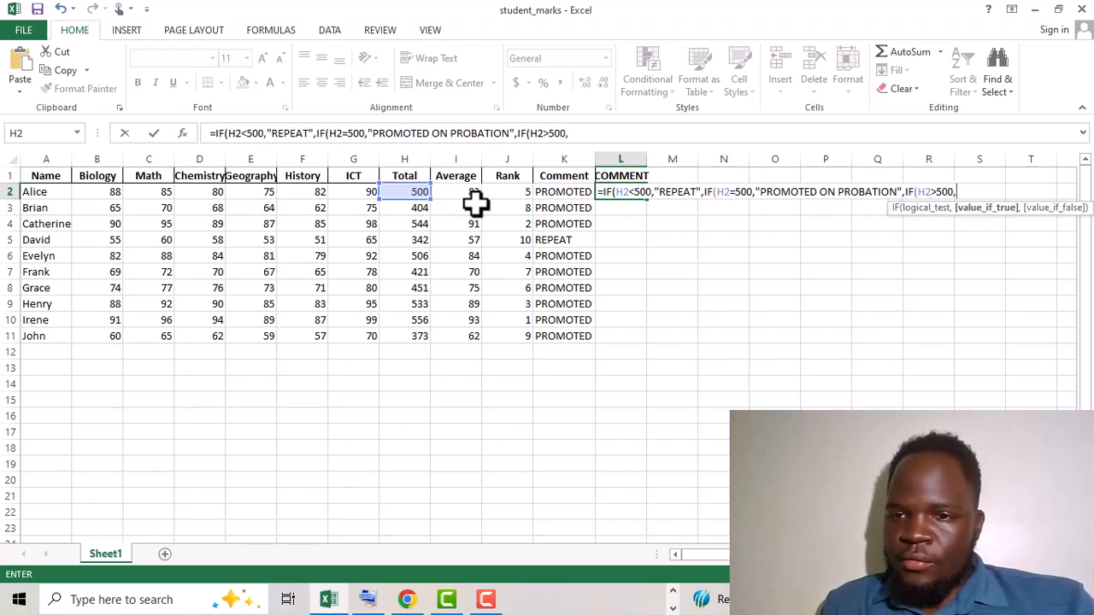
- Add "PROMOTED" as the third IF's value-if-true, close all three parentheses and commit the L2 formula
type("\"")
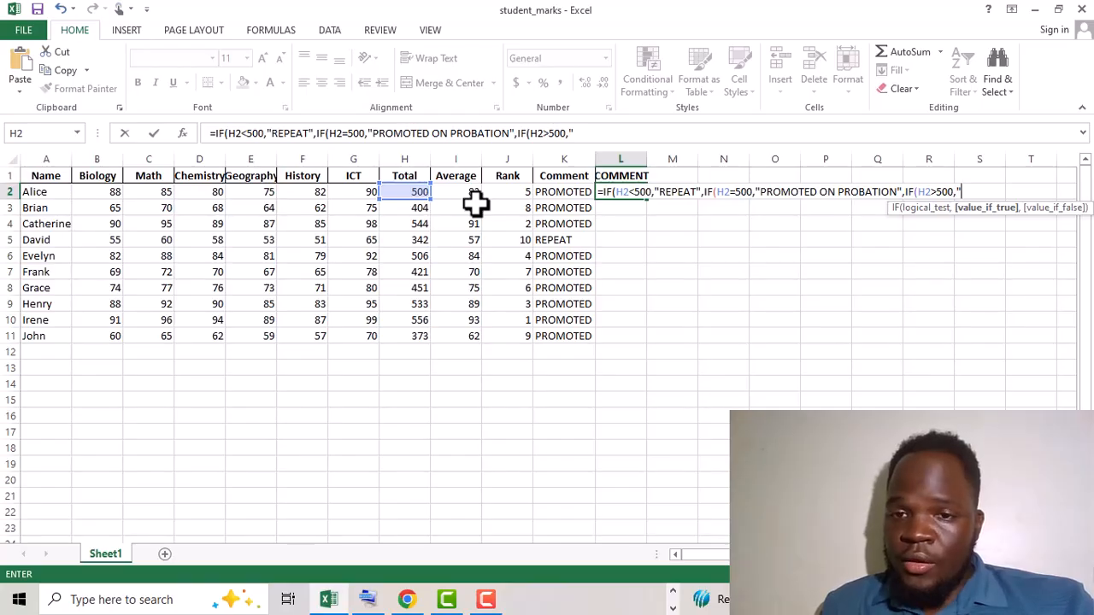
type("PROMO")
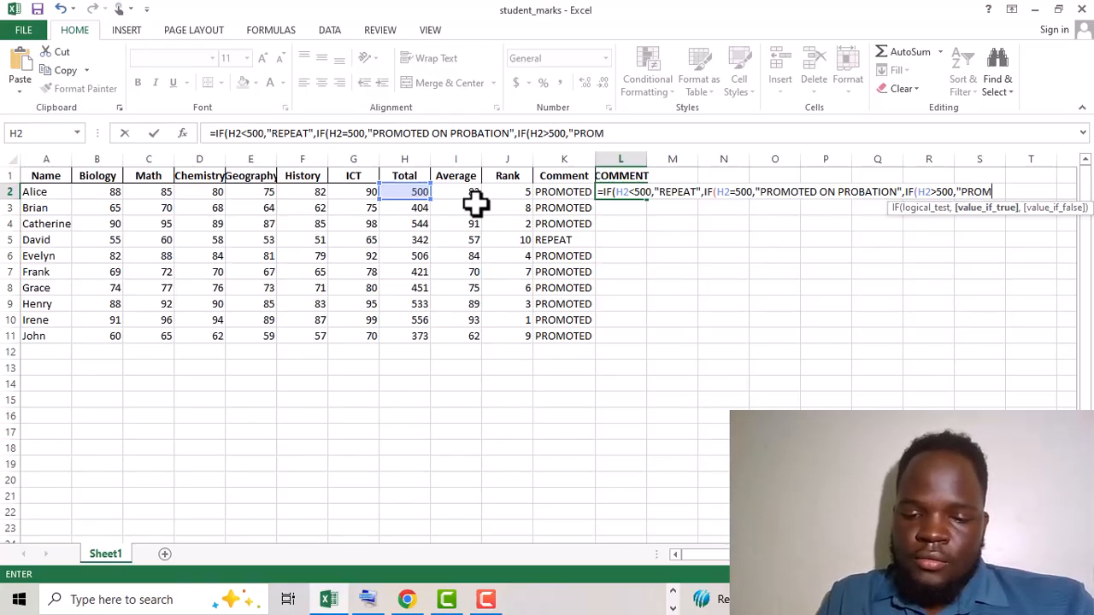
type("TED")
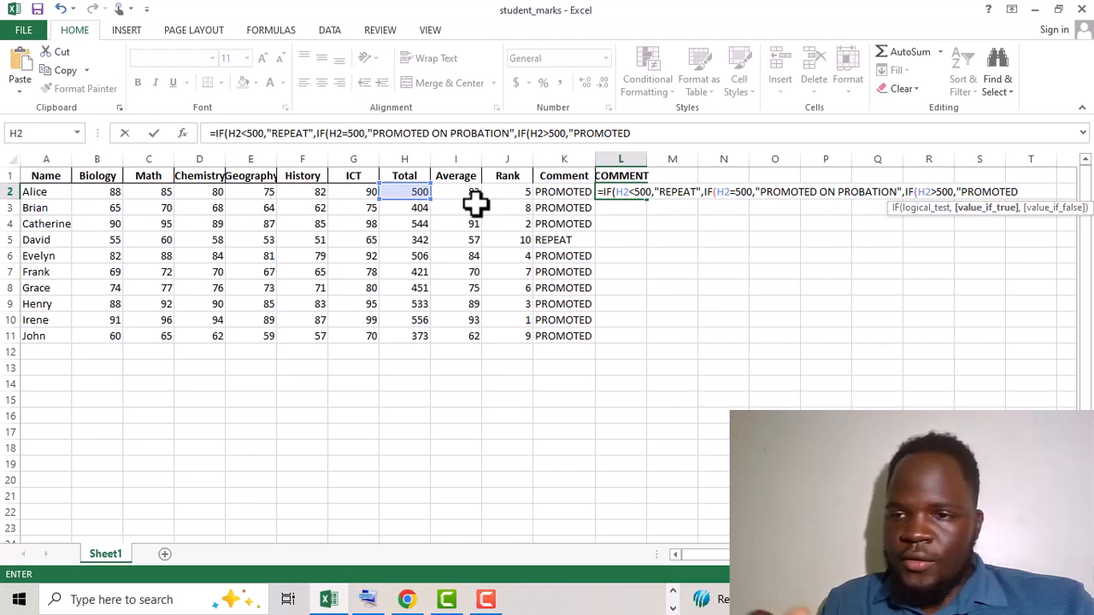
type("\"")
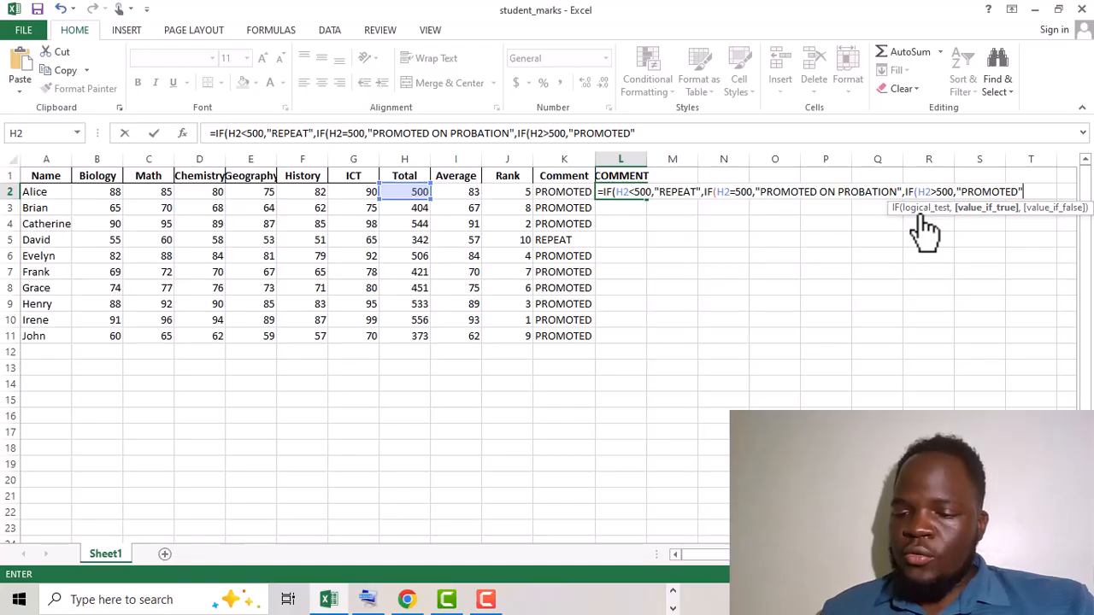
type(")")
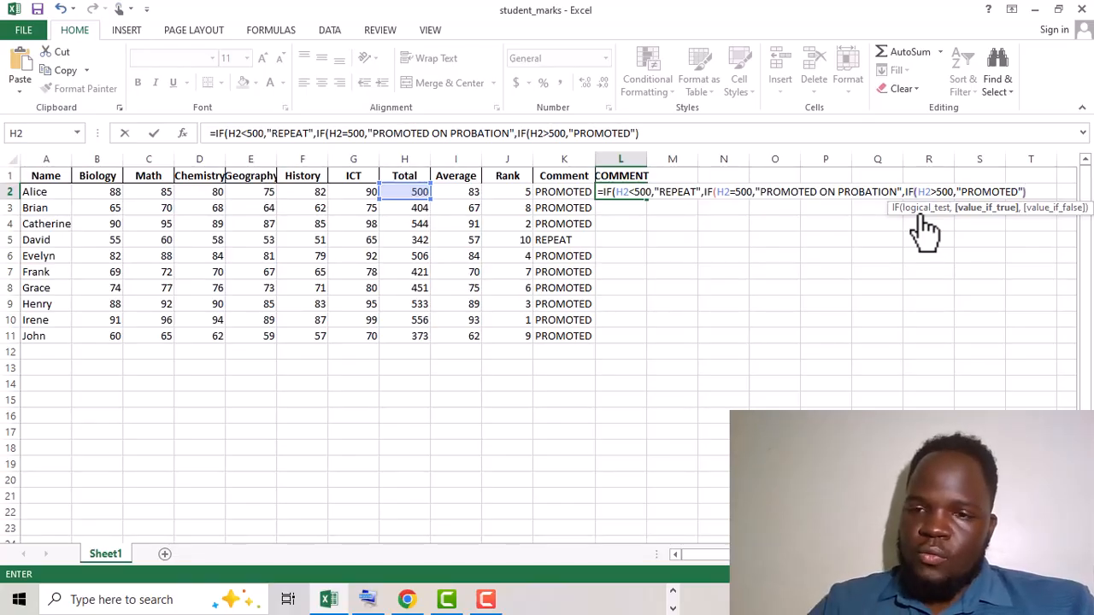
type("))")
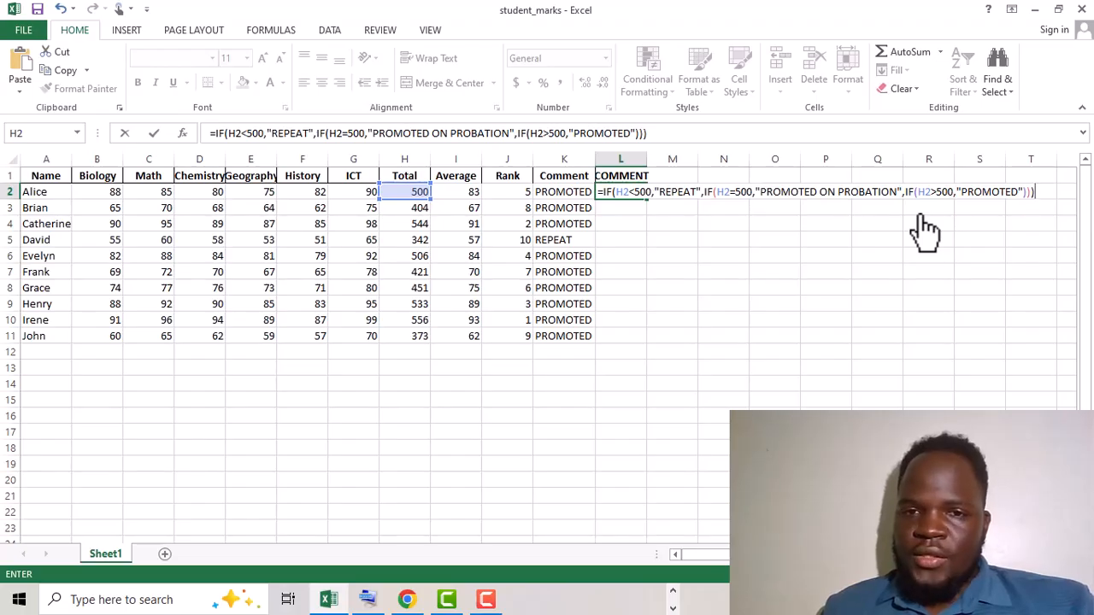
key("Return")
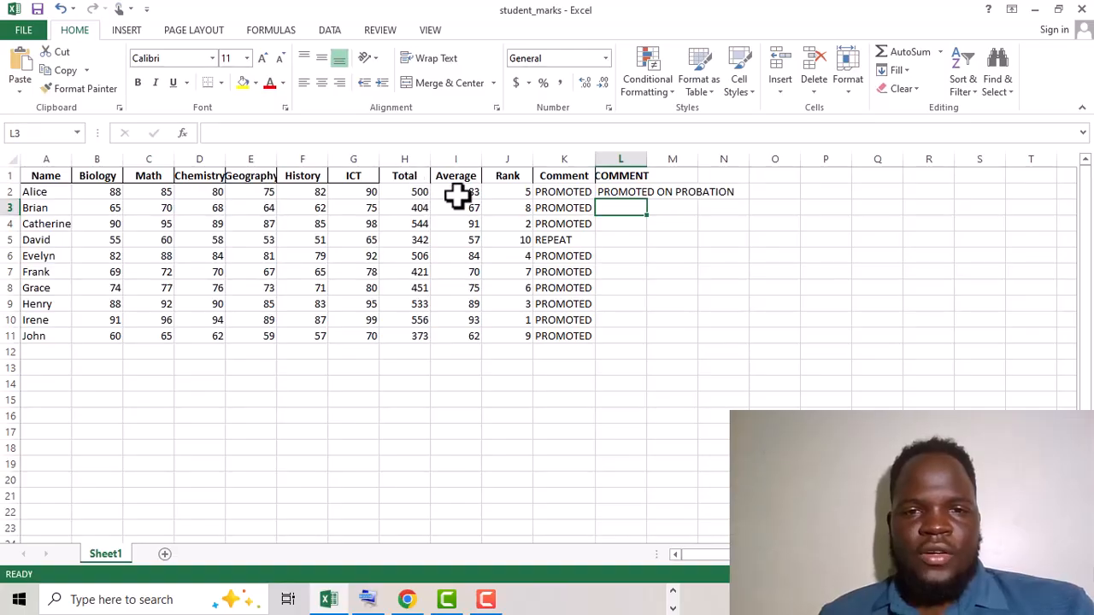
- Fill the L2 formula down to L11 and autofit the width of column L
left_click(639, 191)
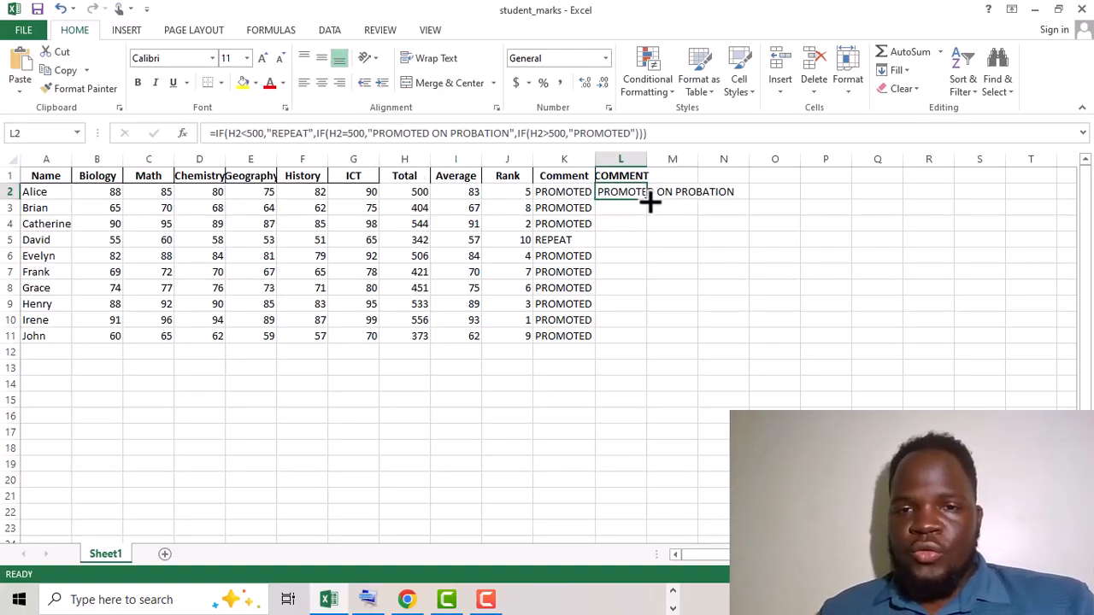
double_click(647, 199)
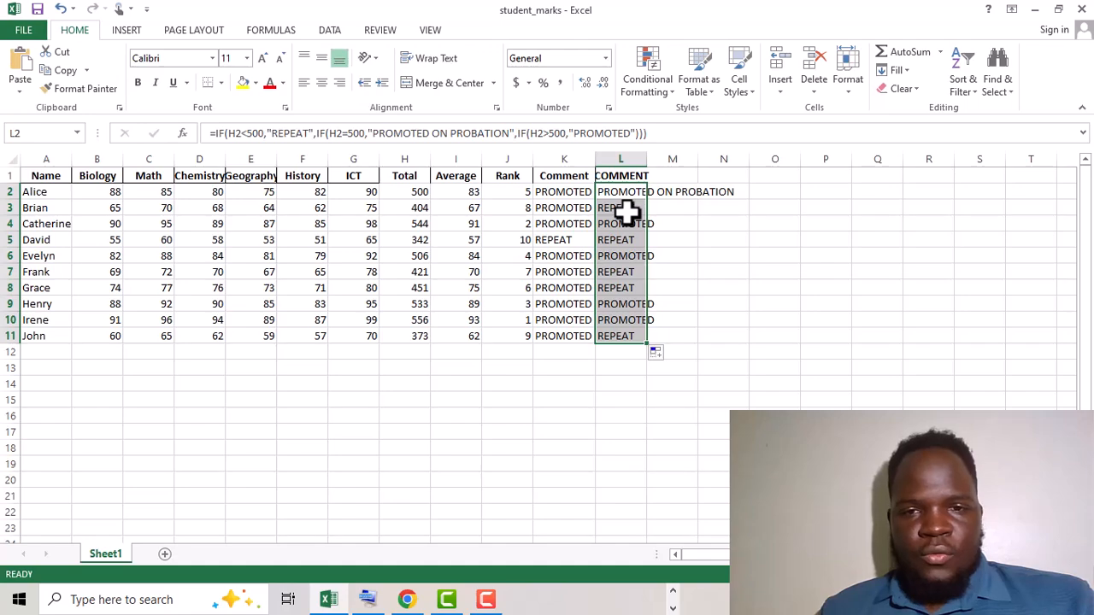
double_click(647, 157)
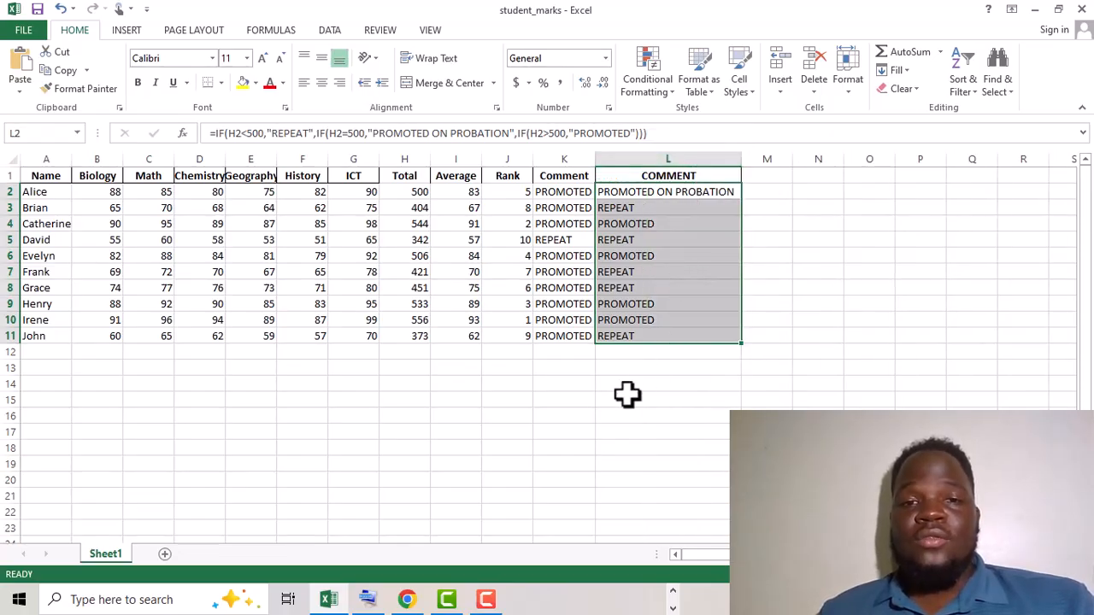